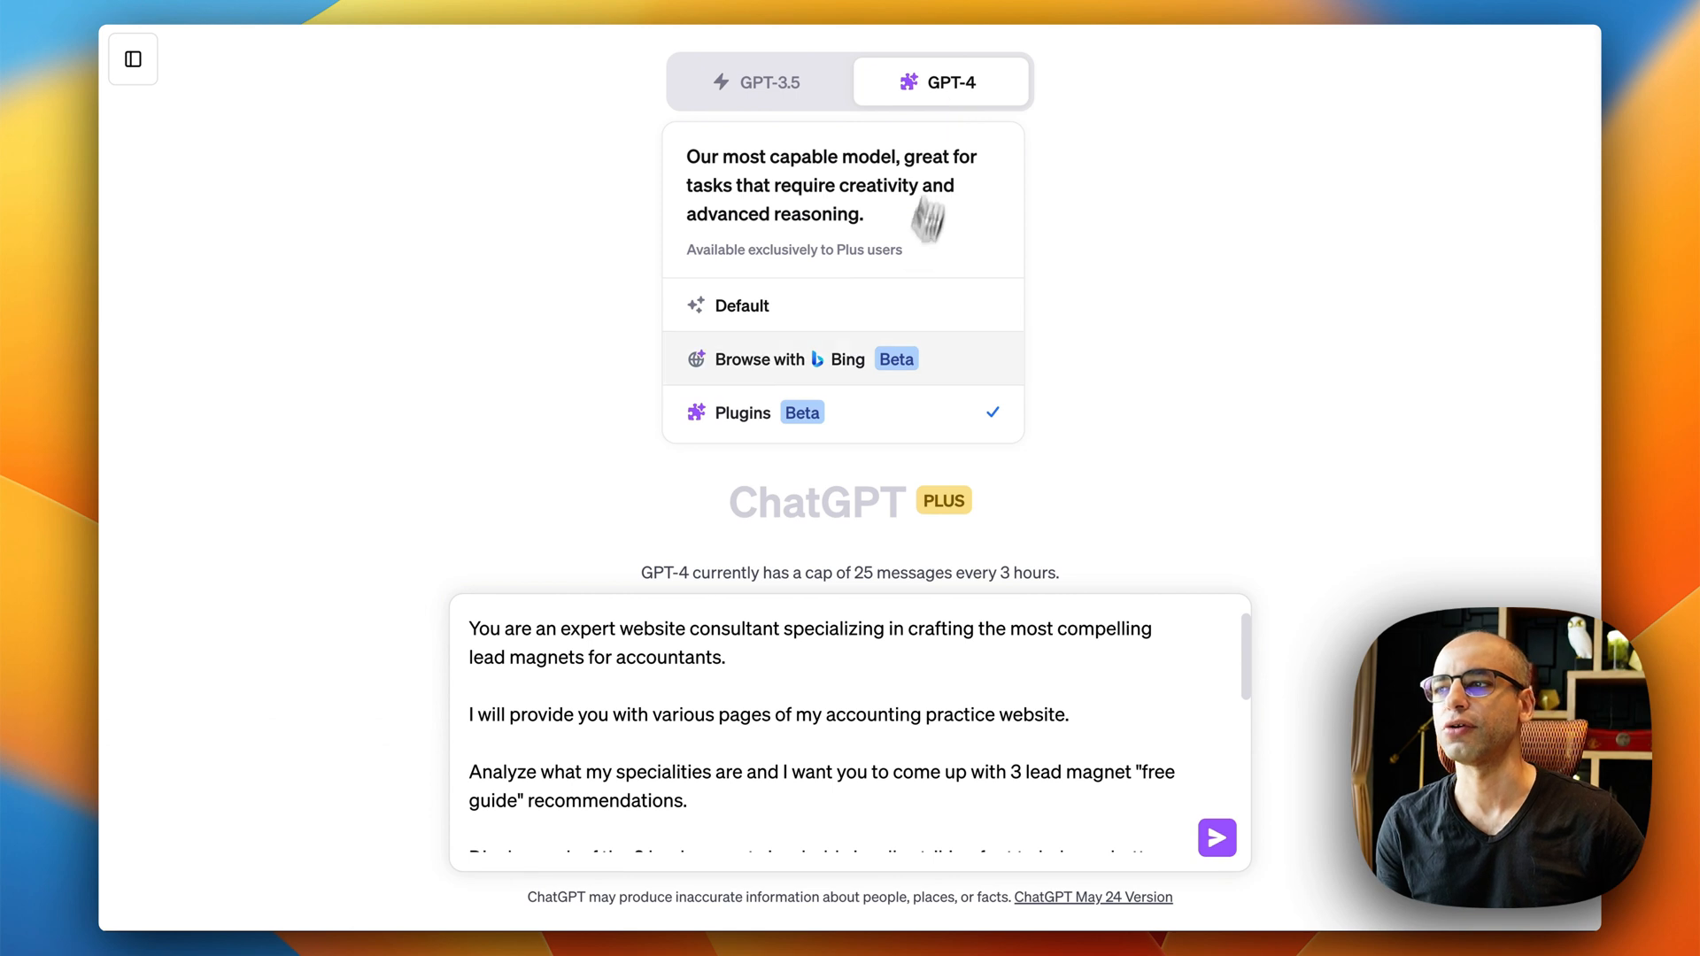
Step: Set GPT-4 to the Plugins beta mode and show the plugin list to check that WebPilot is enabled
{"action": "left_click", "coordinate": [895, 428]}
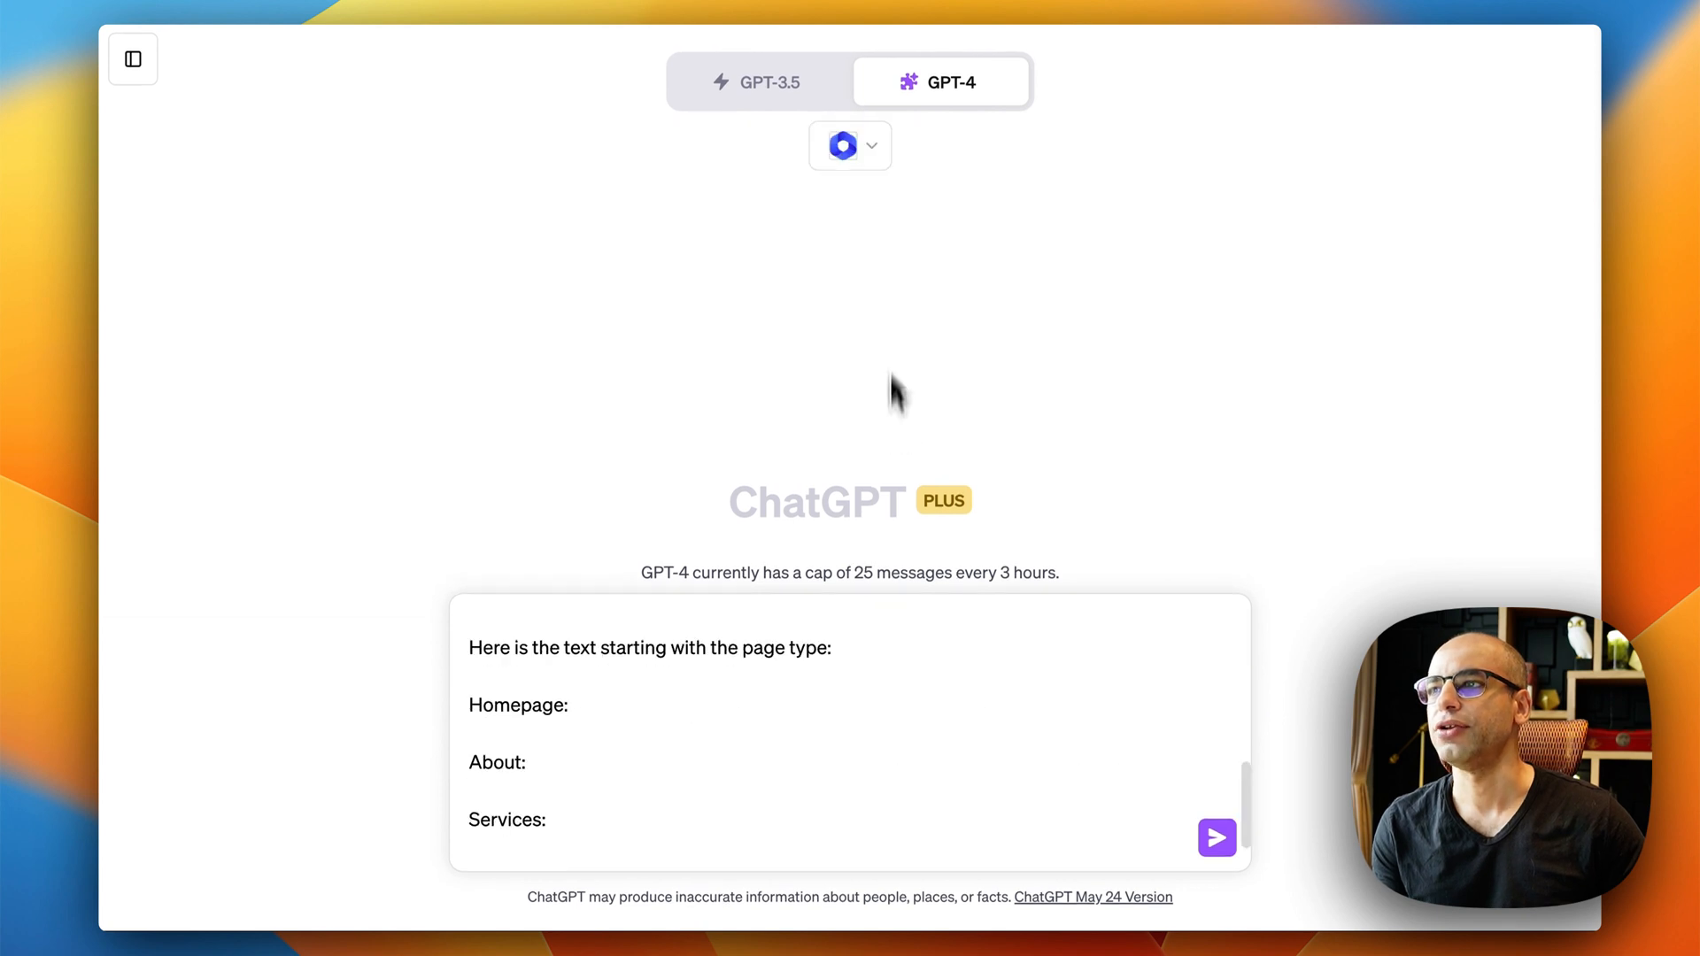
{"action": "left_click", "coordinate": [876, 155]}
{"action": "left_click", "coordinate": [857, 380]}
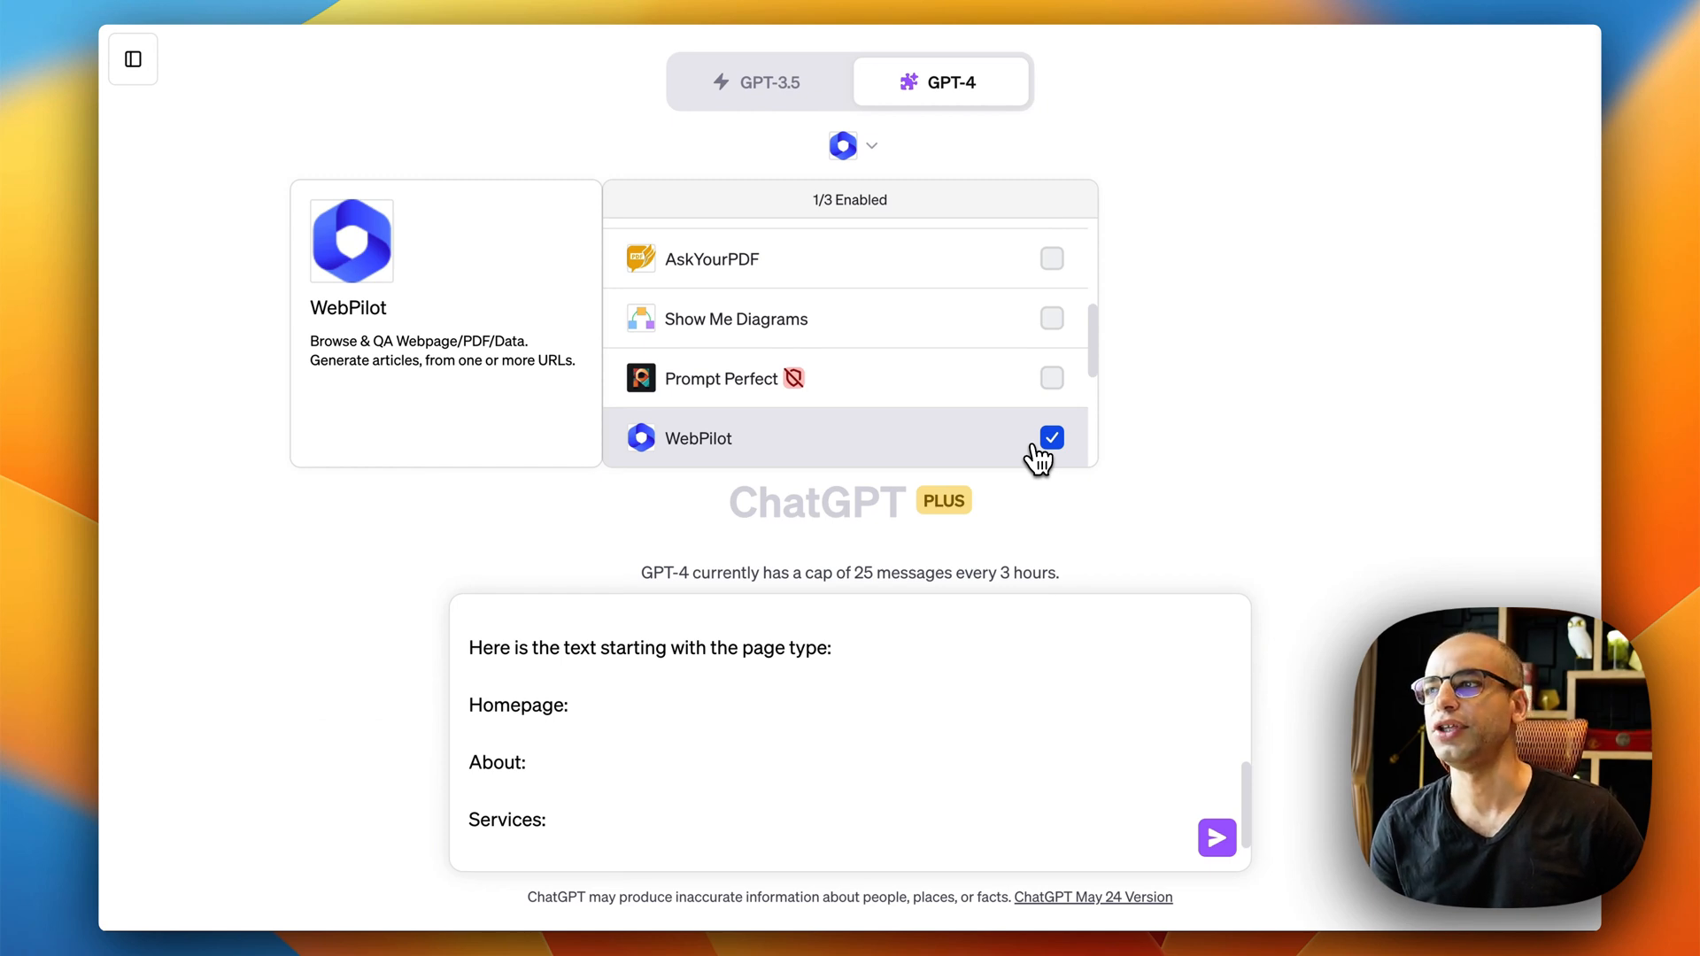
Step: Open the plugin store, look through the installed plugins for WebPilot, and close the store
{"action": "scroll", "coordinate": [1018, 459], "scroll_direction": "down", "scroll_amount": 5}
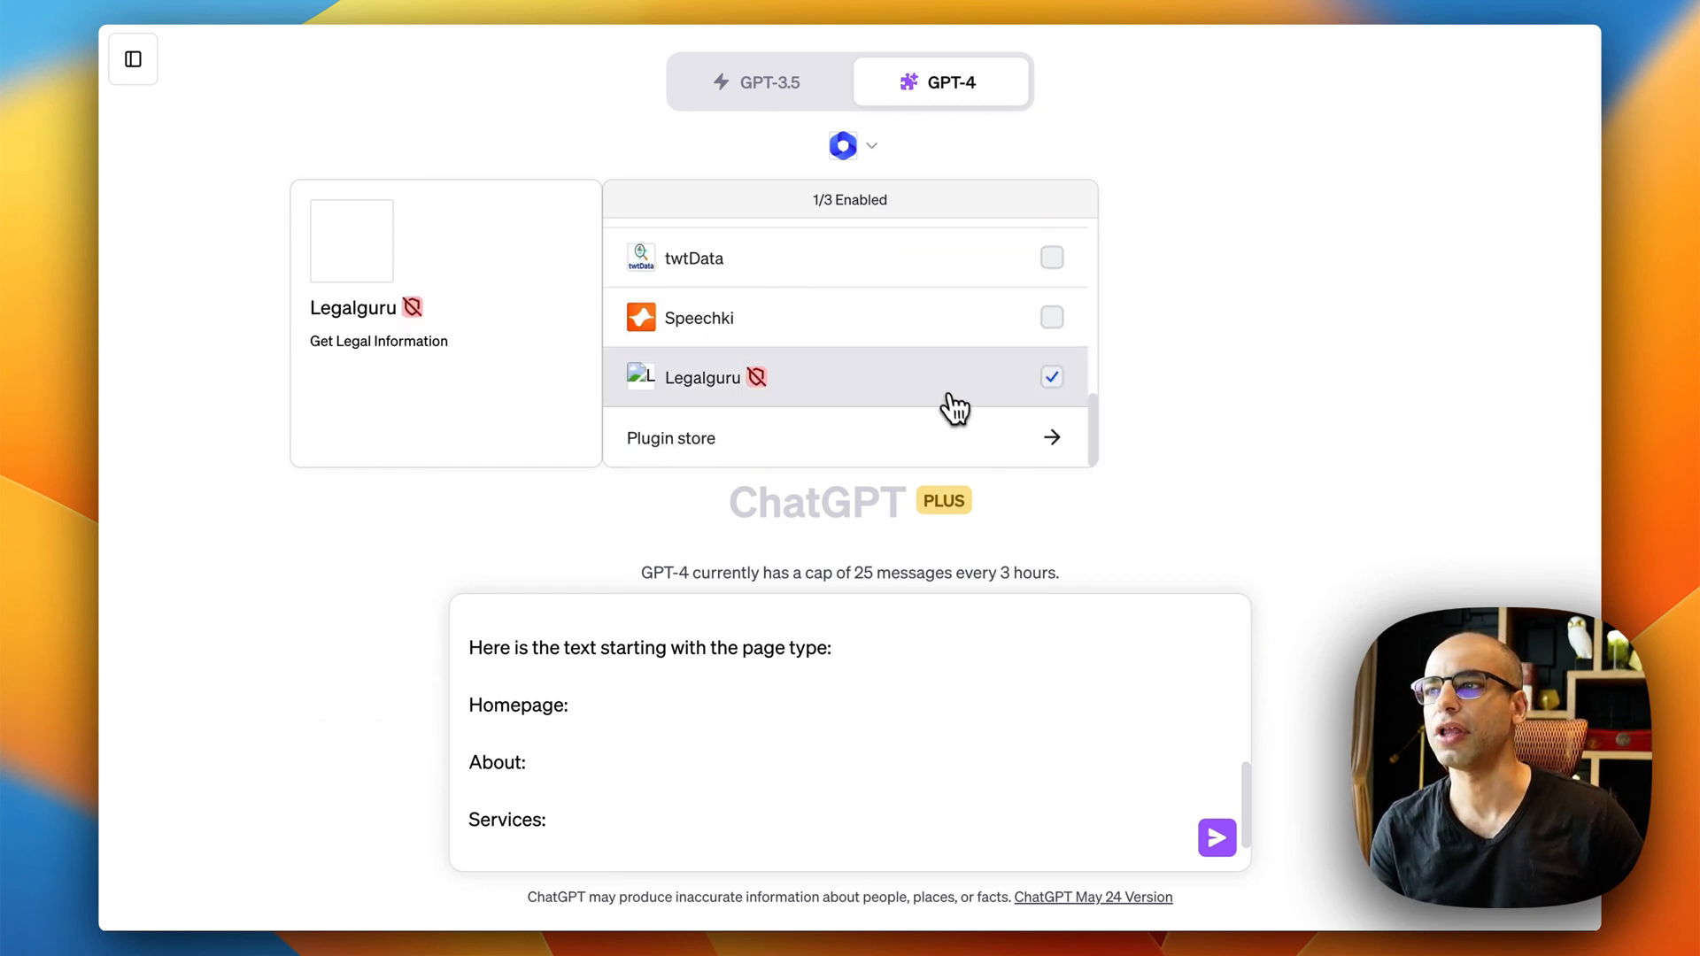
{"action": "left_click", "coordinate": [809, 455]}
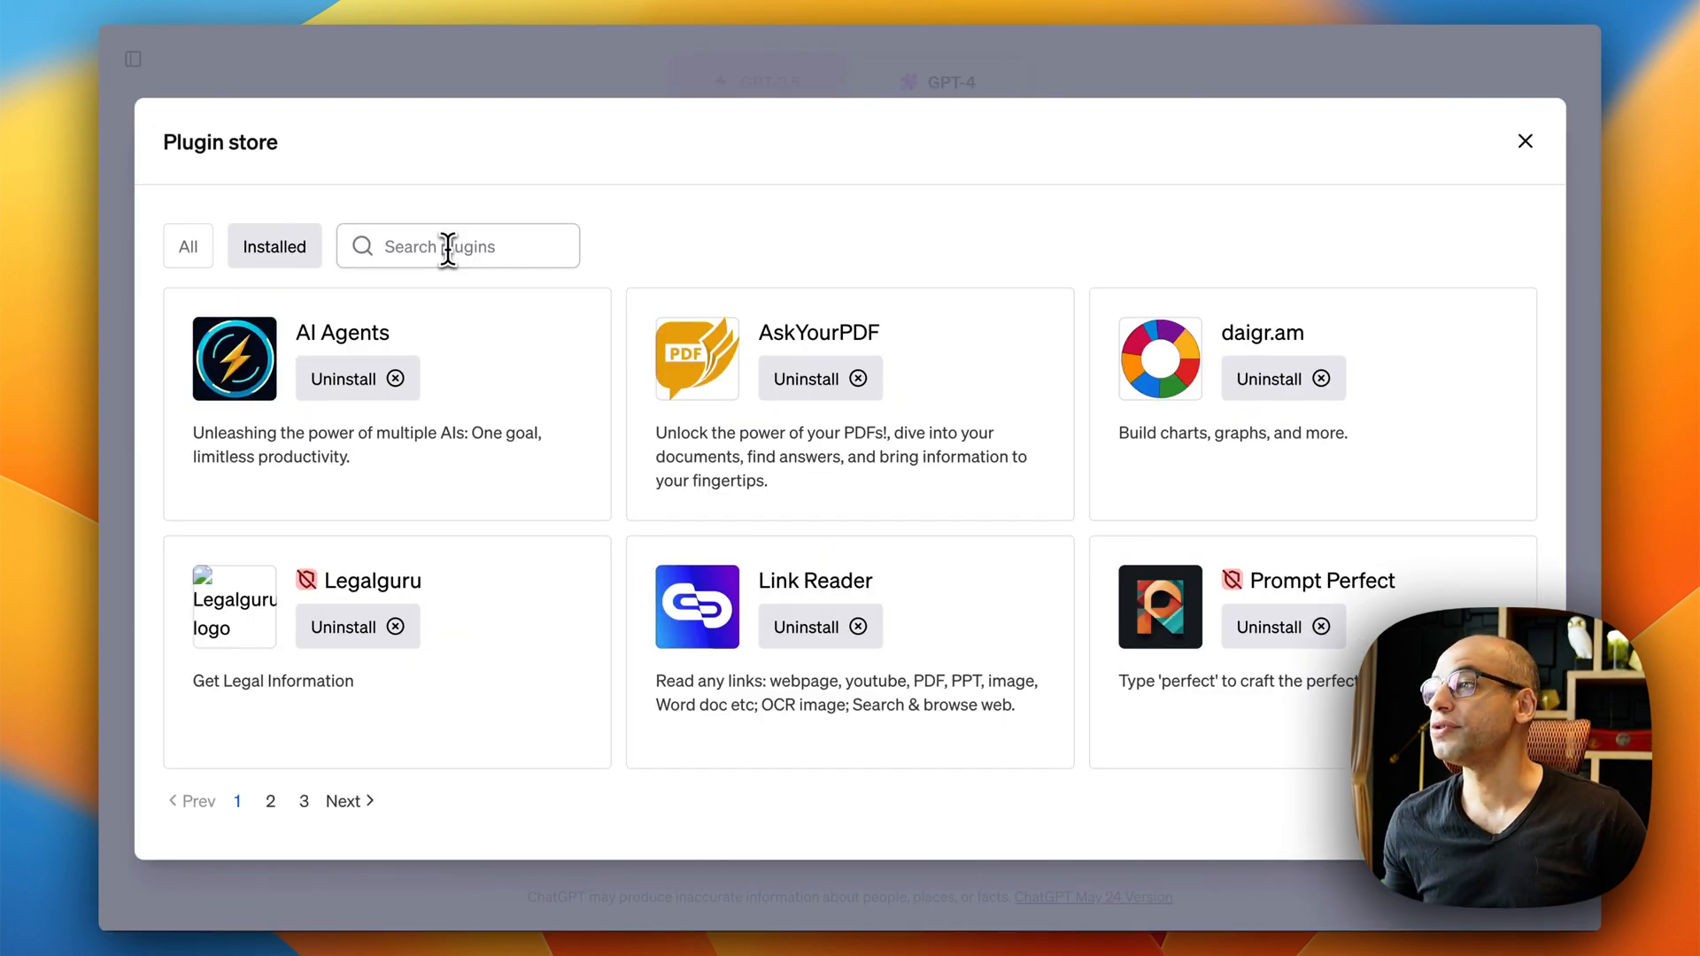
{"action": "left_click", "coordinate": [430, 245]}
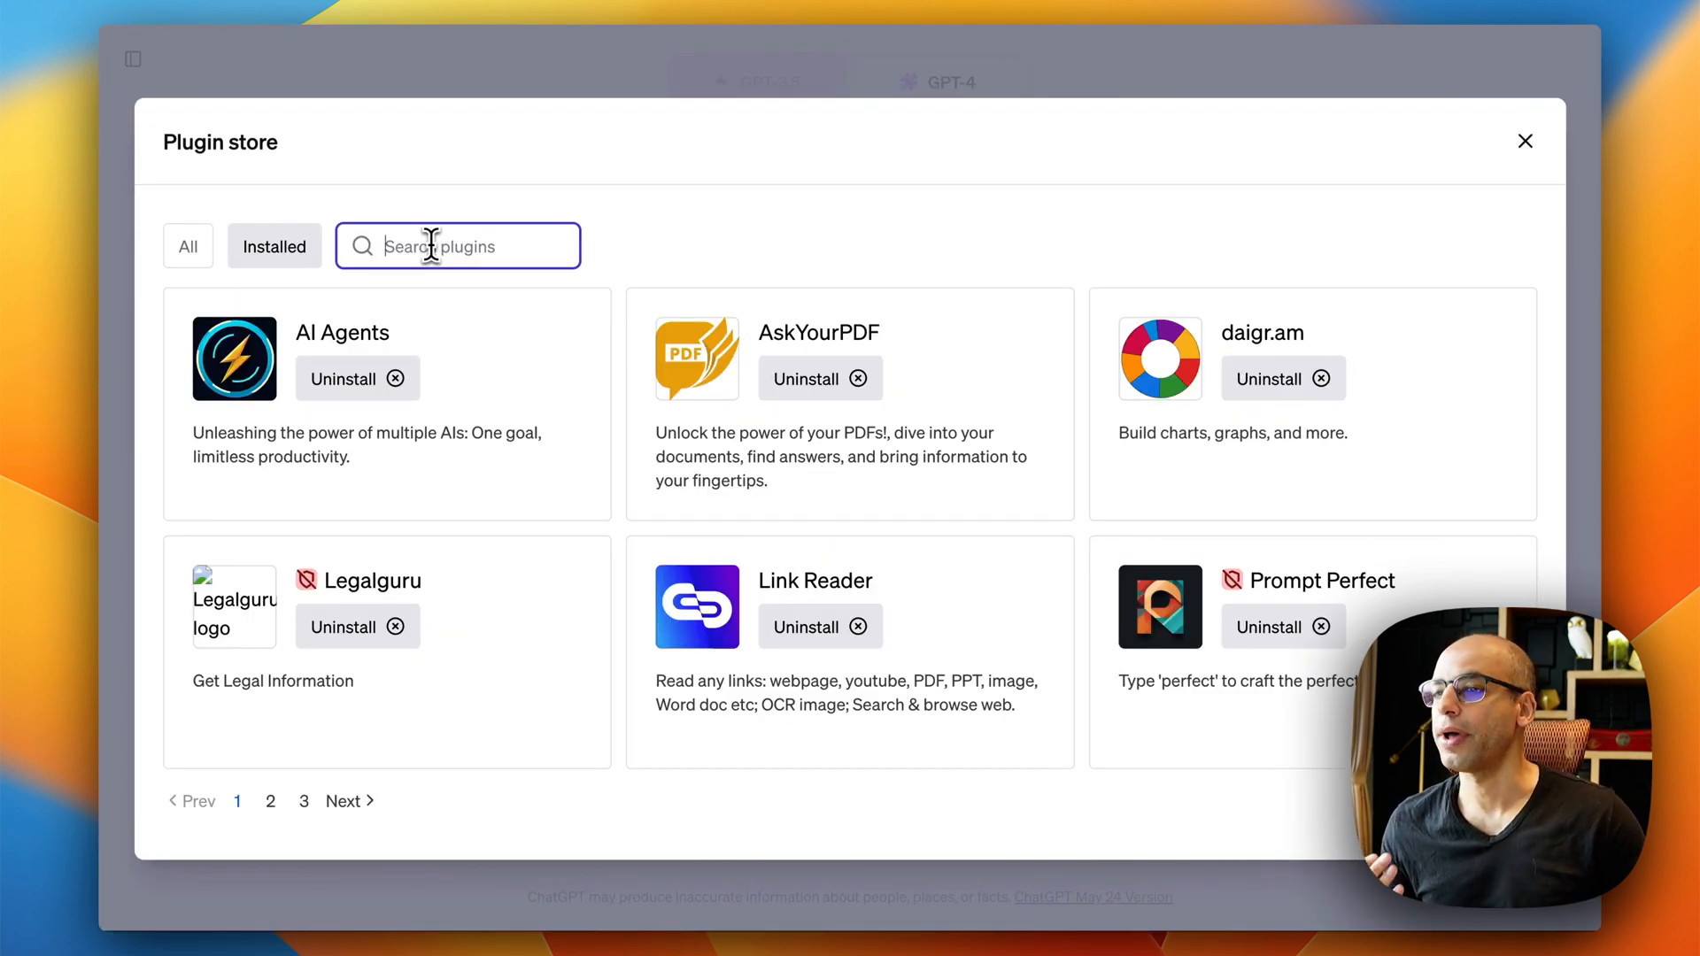
{"action": "left_click", "coordinate": [347, 804]}
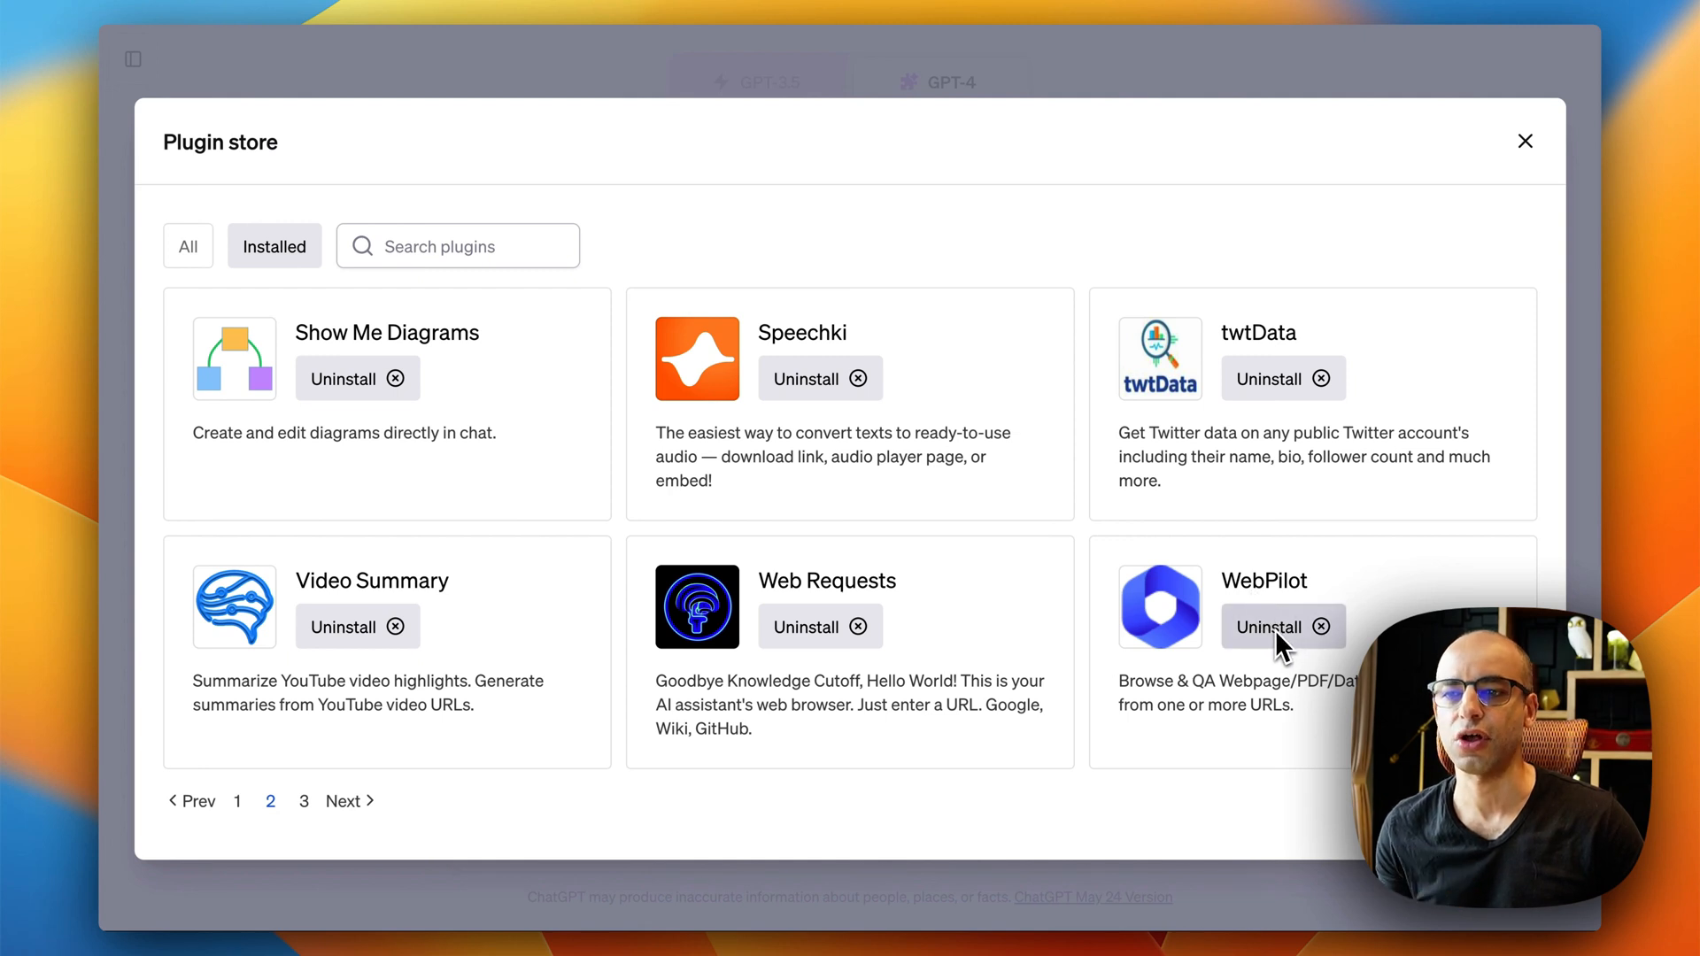
{"action": "left_click", "coordinate": [1527, 143]}
Step: Look through the plugin list around the Web Requests and WebPilot entries, and close the list
{"action": "left_click", "coordinate": [872, 151]}
{"action": "left_click", "coordinate": [931, 332]}
{"action": "scroll", "coordinate": [925, 358], "scroll_direction": "down", "scroll_amount": 1}
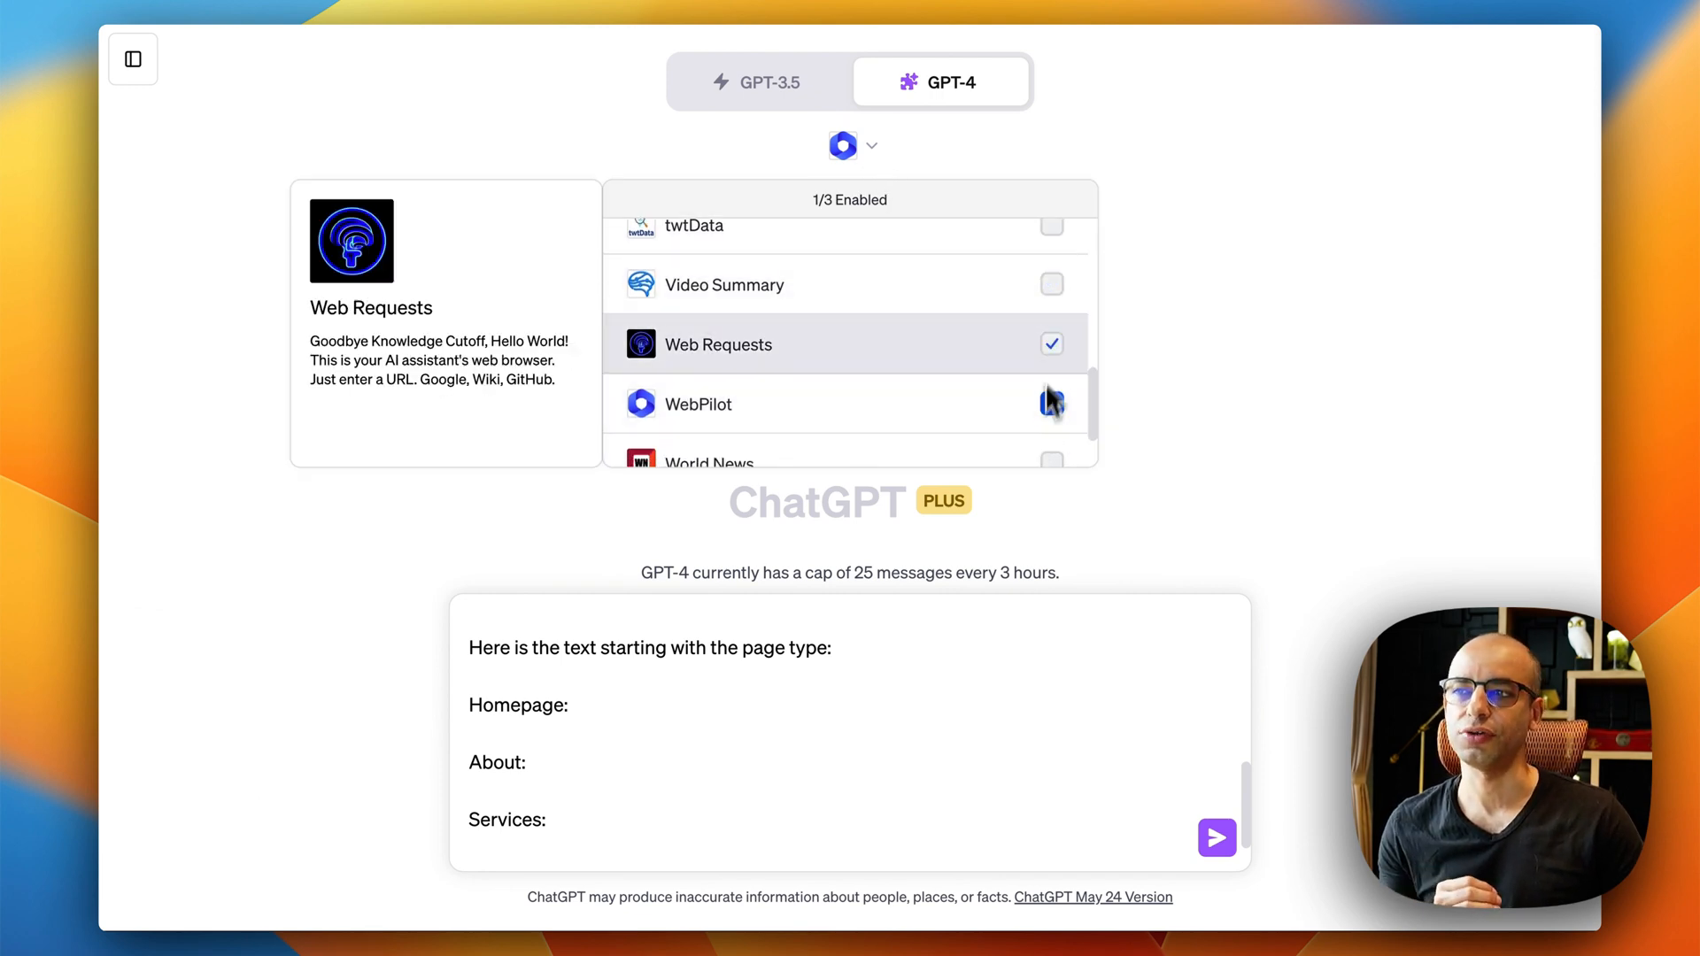
{"action": "scroll", "coordinate": [984, 411], "scroll_direction": "down", "scroll_amount": 3}
{"action": "left_click", "coordinate": [1141, 453]}
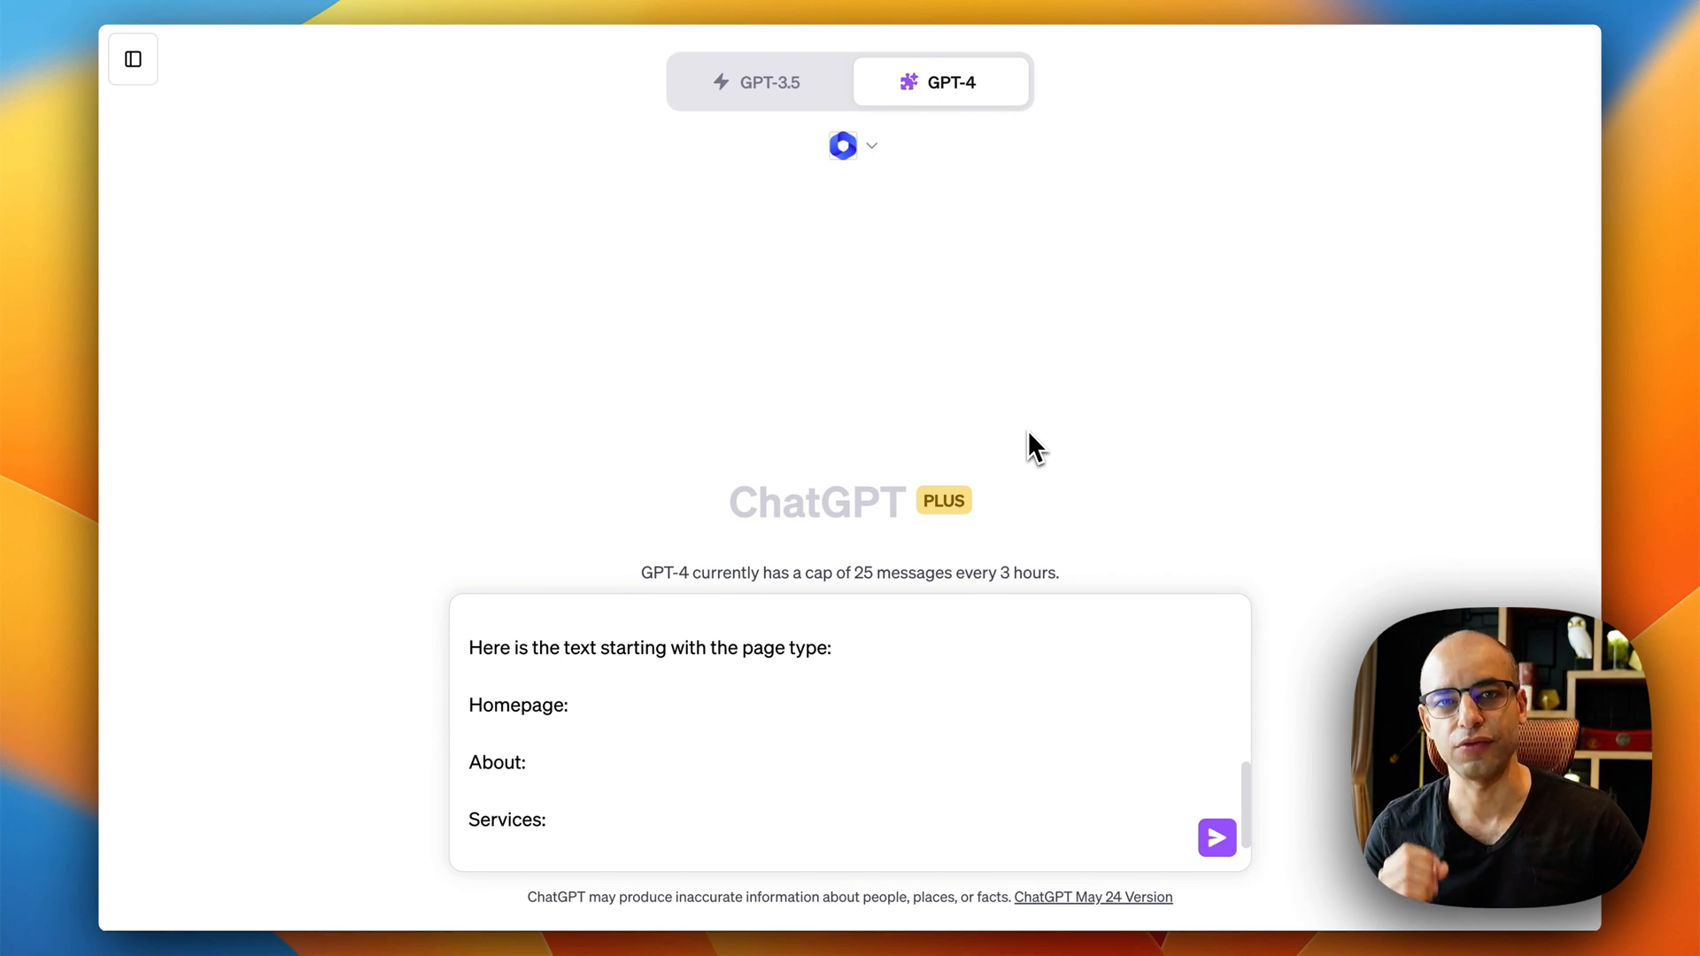
{"action": "left_click", "coordinate": [541, 625]}
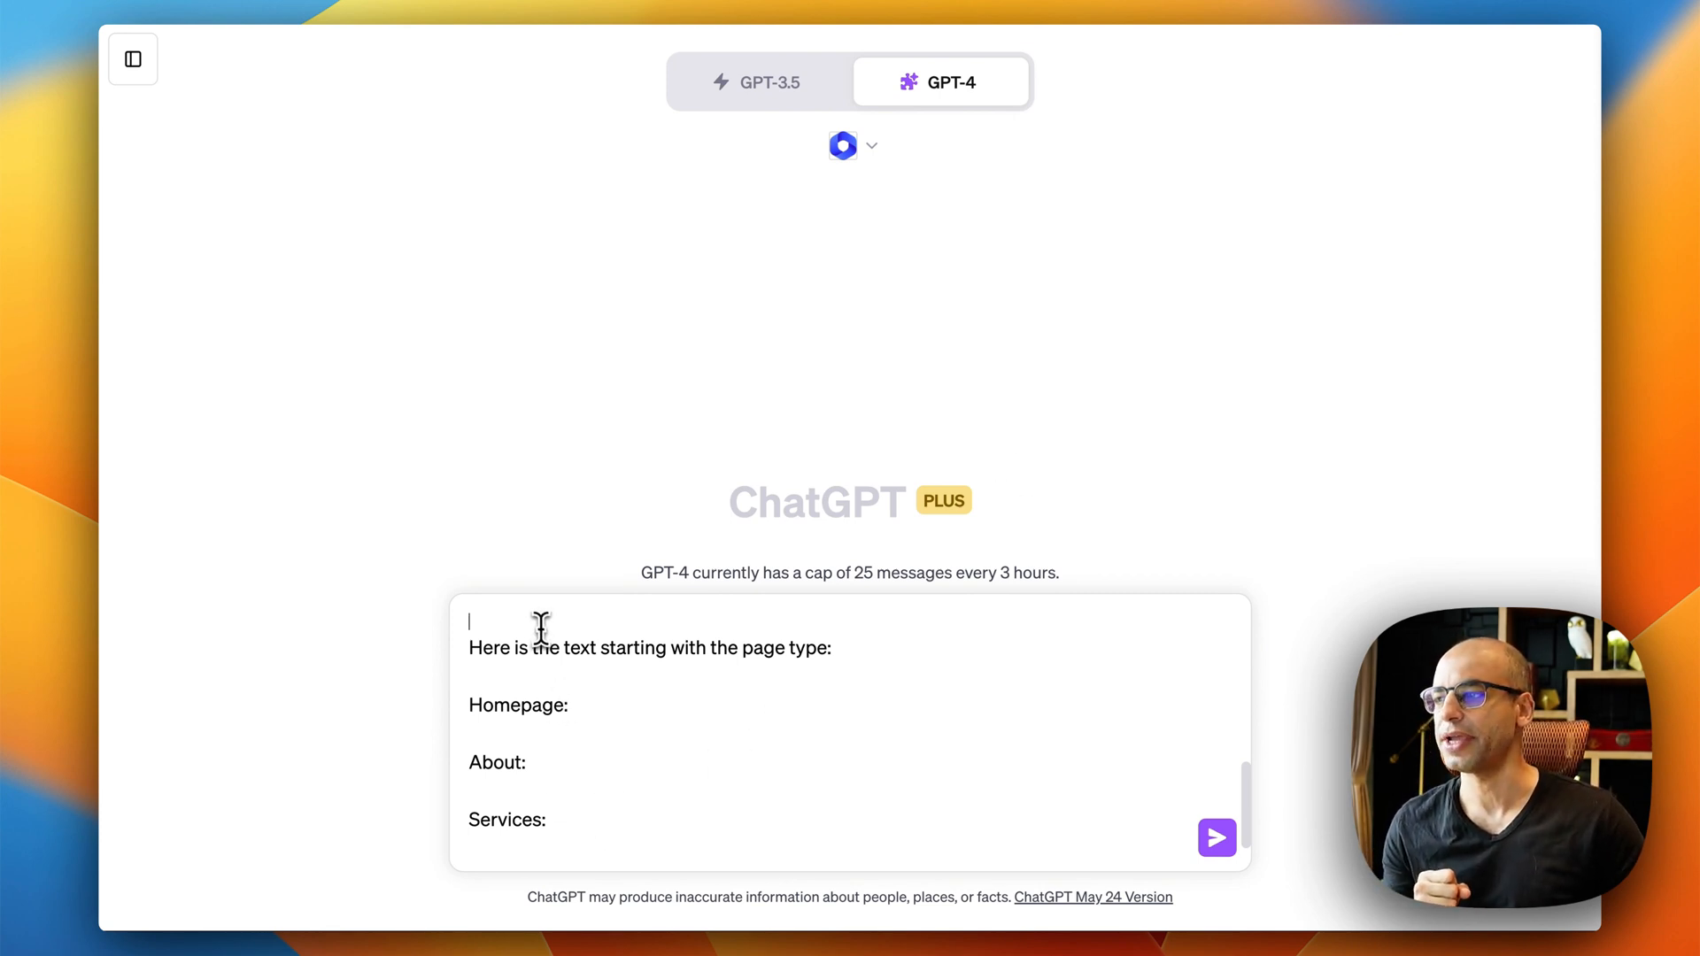
{"action": "left_click", "coordinate": [469, 648]}
{"action": "type", "text": "Do not provide any analysis, only the 3 lead magnets."}
{"action": "key", "text": "Return"}
{"action": "key", "text": "Return"}
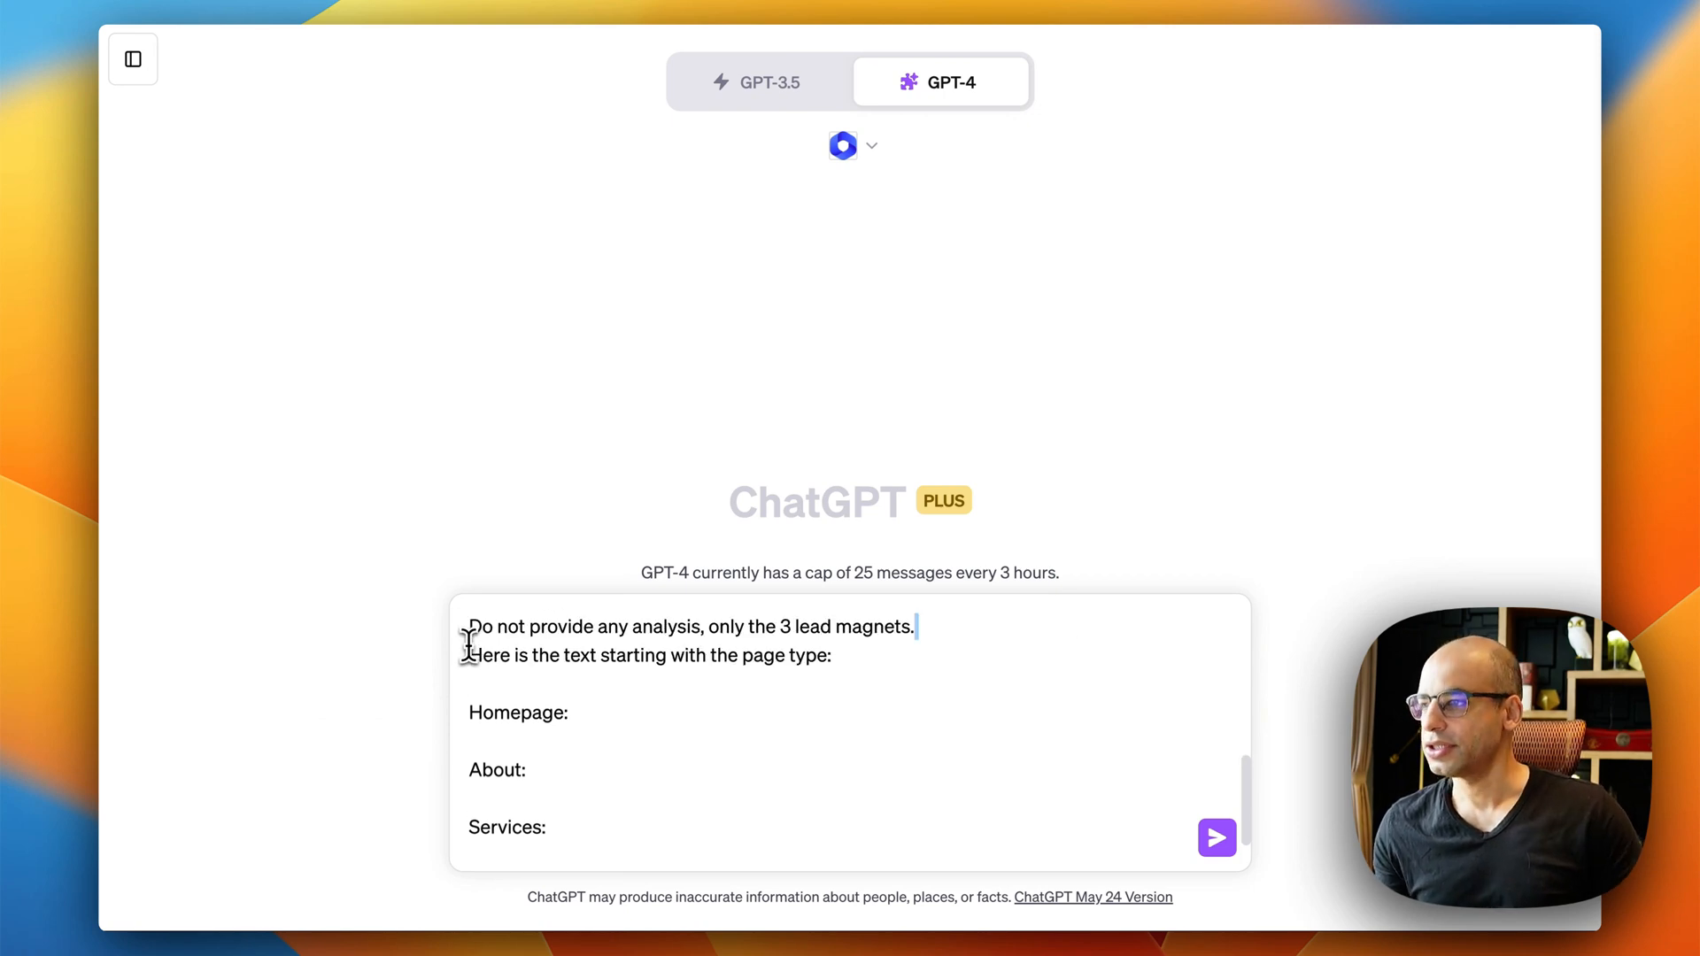
Step: Review the whole lead magnet prompt, from the website consultant role to the Homepage, About and Services placeholders
{"action": "scroll", "coordinate": [473, 642], "scroll_direction": "up", "scroll_amount": 10}
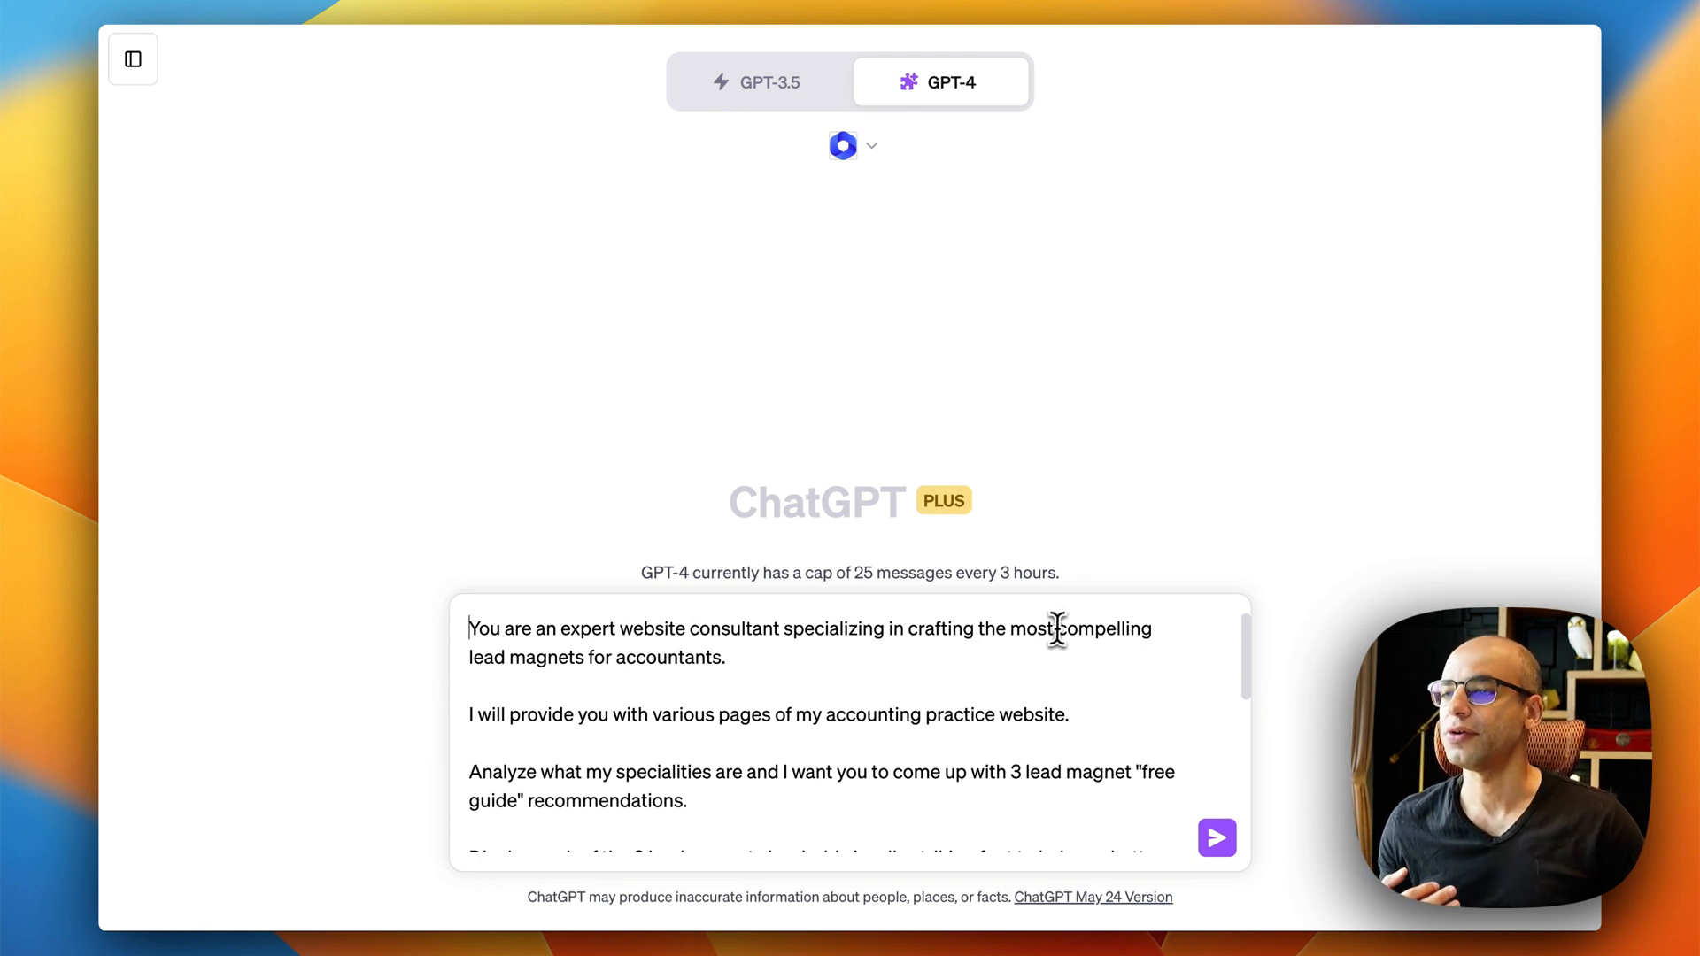
{"action": "scroll", "coordinate": [593, 687], "scroll_direction": "down", "scroll_amount": 2}
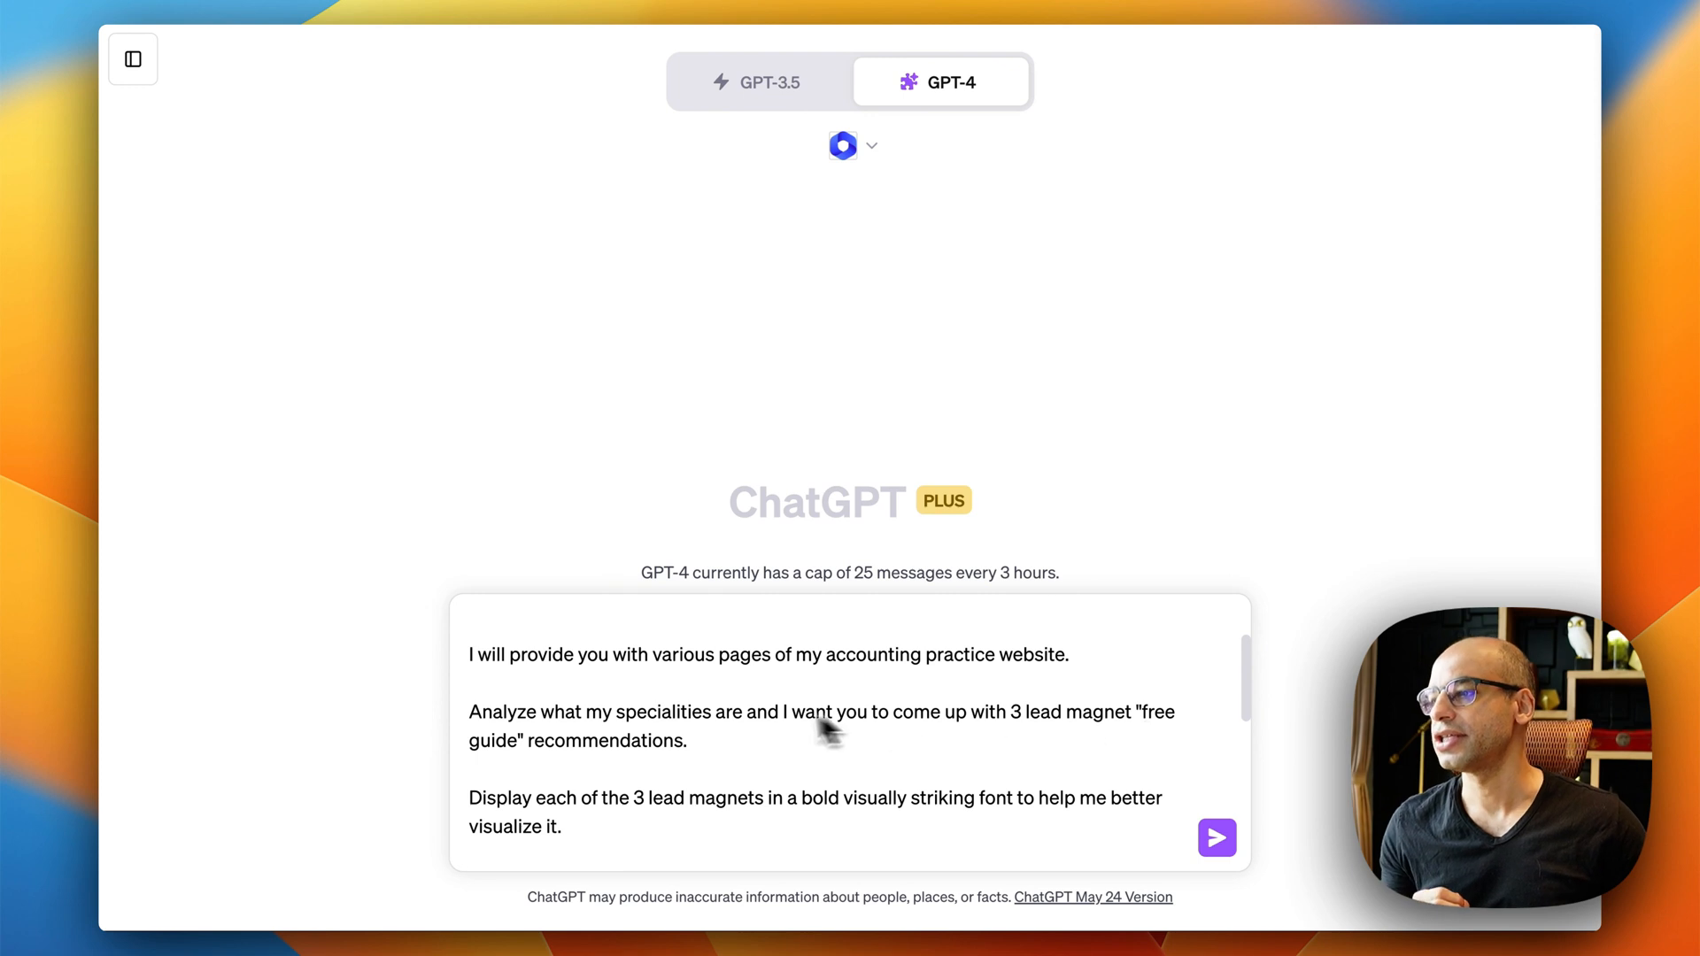
{"action": "type", "text": "Each magnet should have 3 bullet points on the benefits of the guide."}
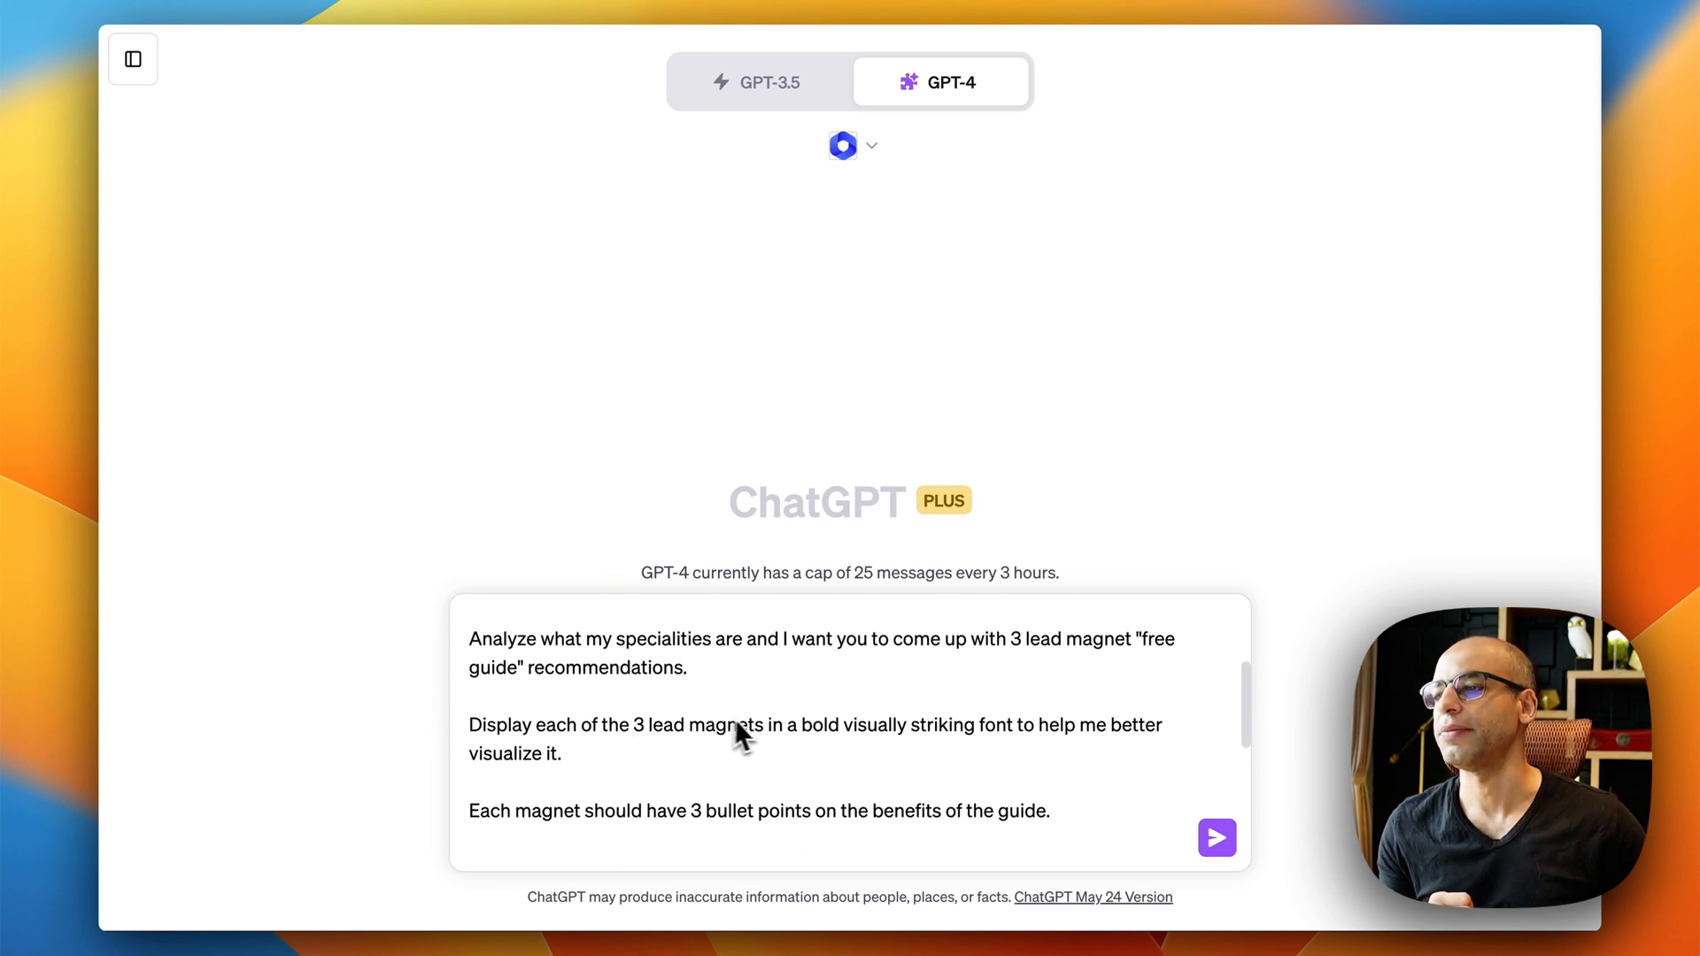
{"action": "type", "text": "Do not provide any analysis, only the 3 lead magnets."}
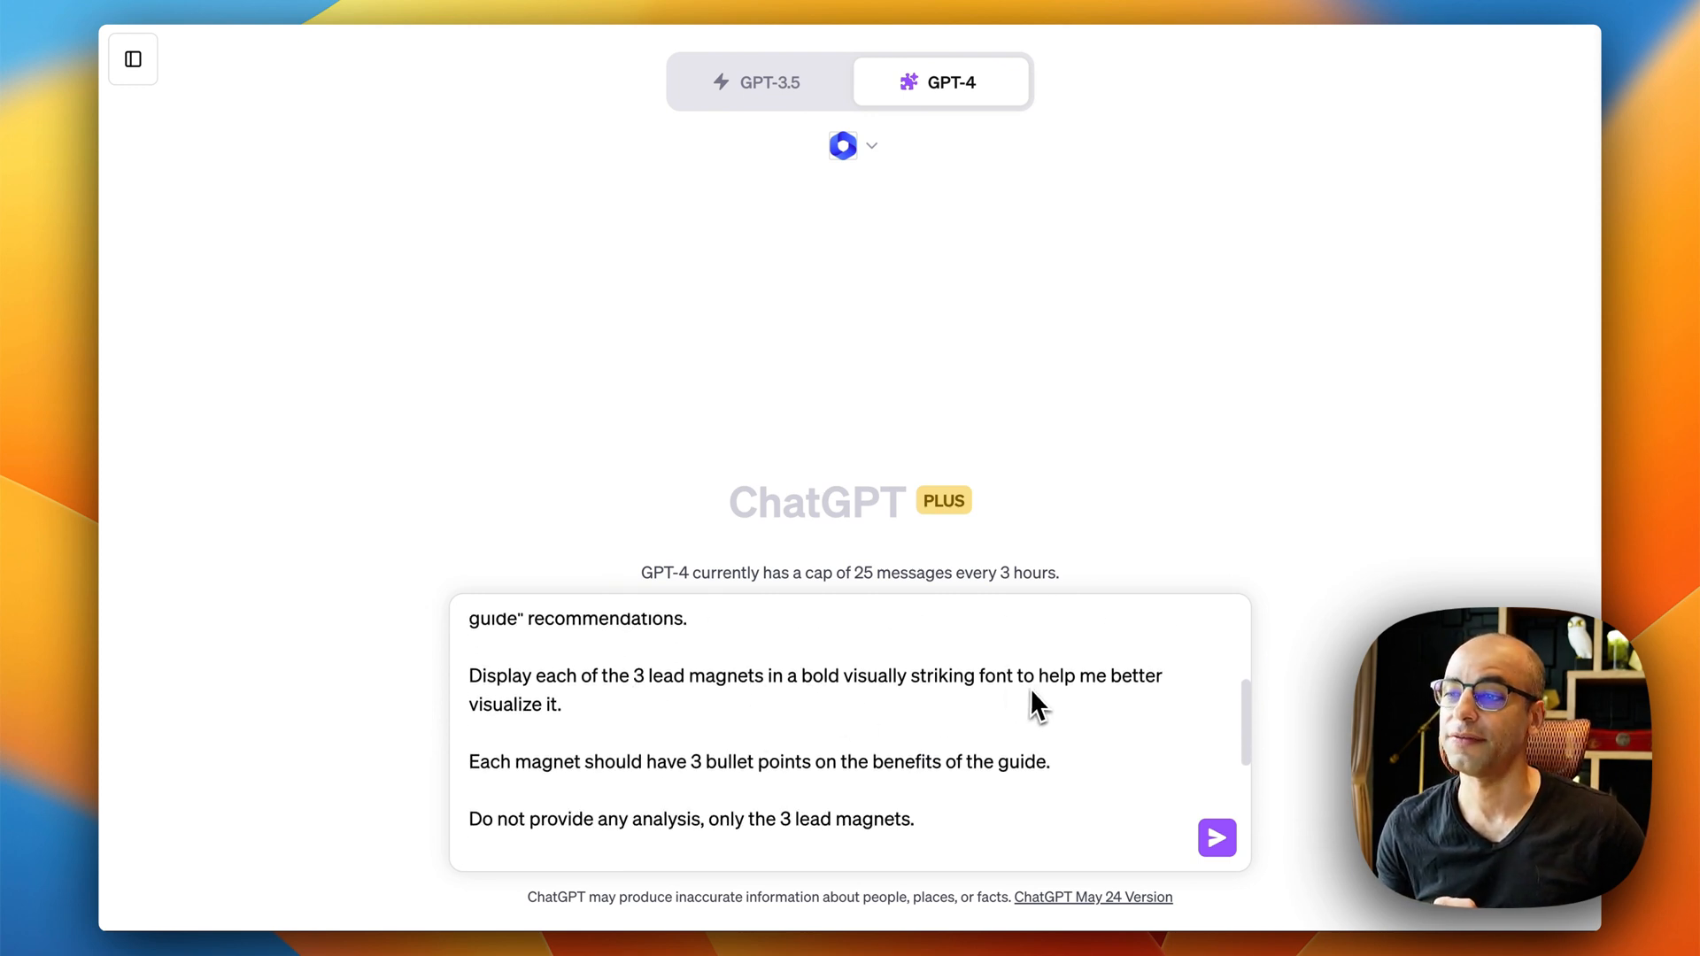
{"action": "type", "text": "Here is the text starting with the page type:"}
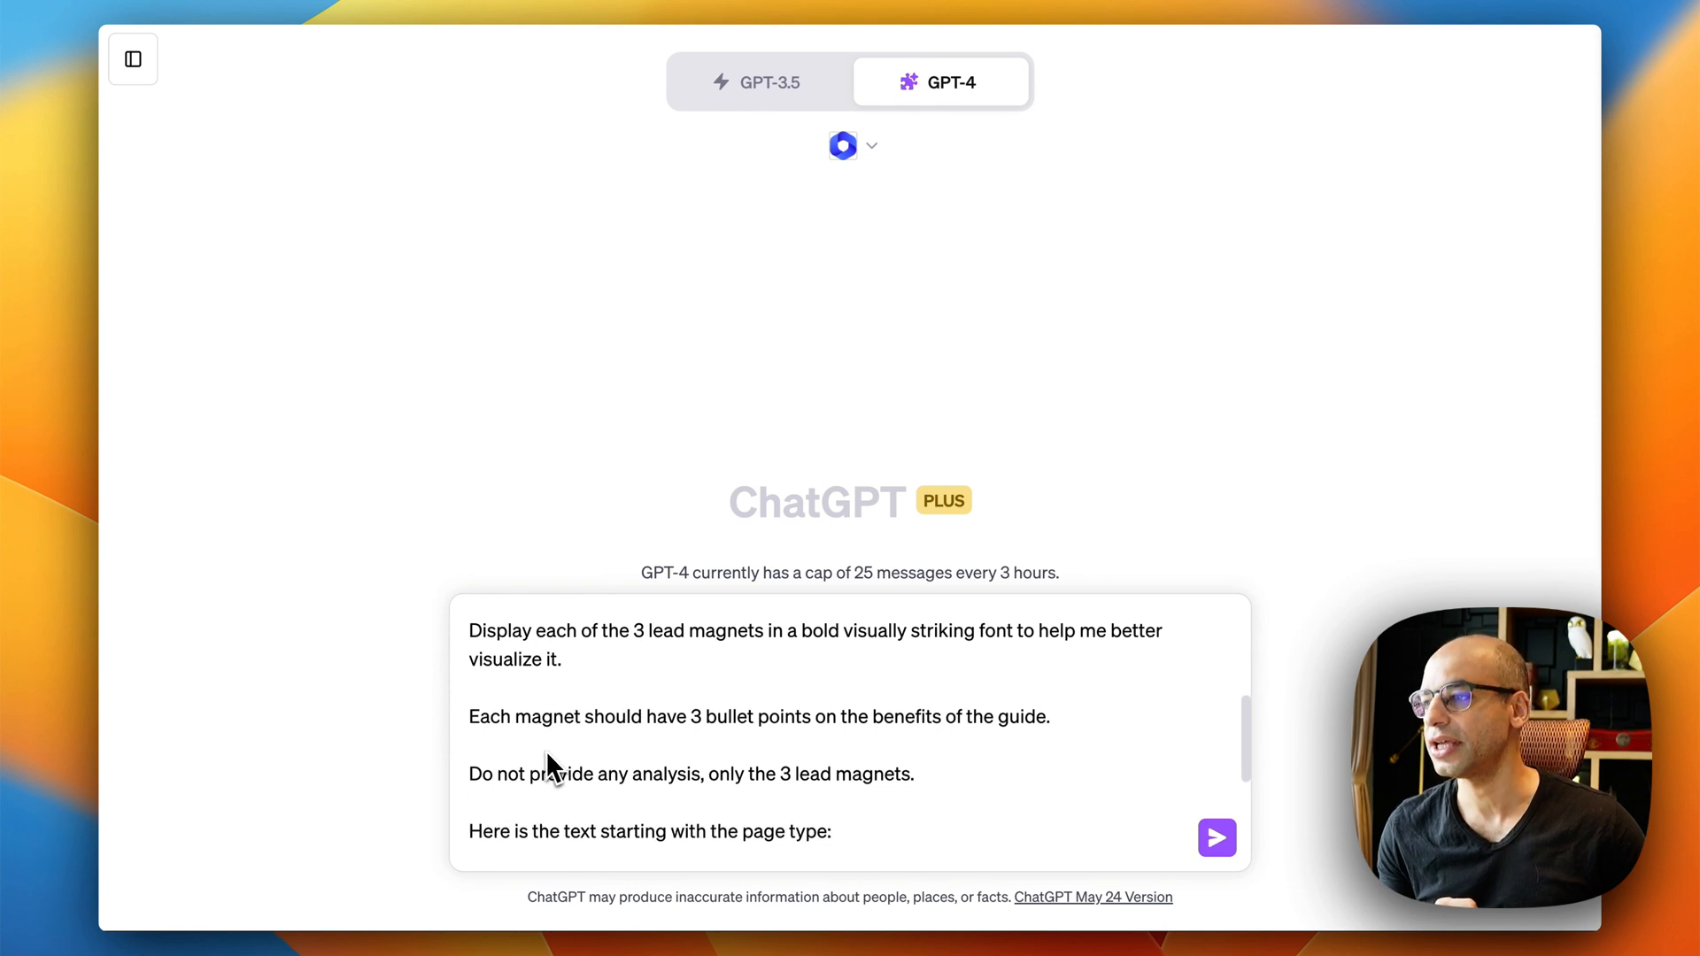
{"action": "type", "text": "Homepage:"}
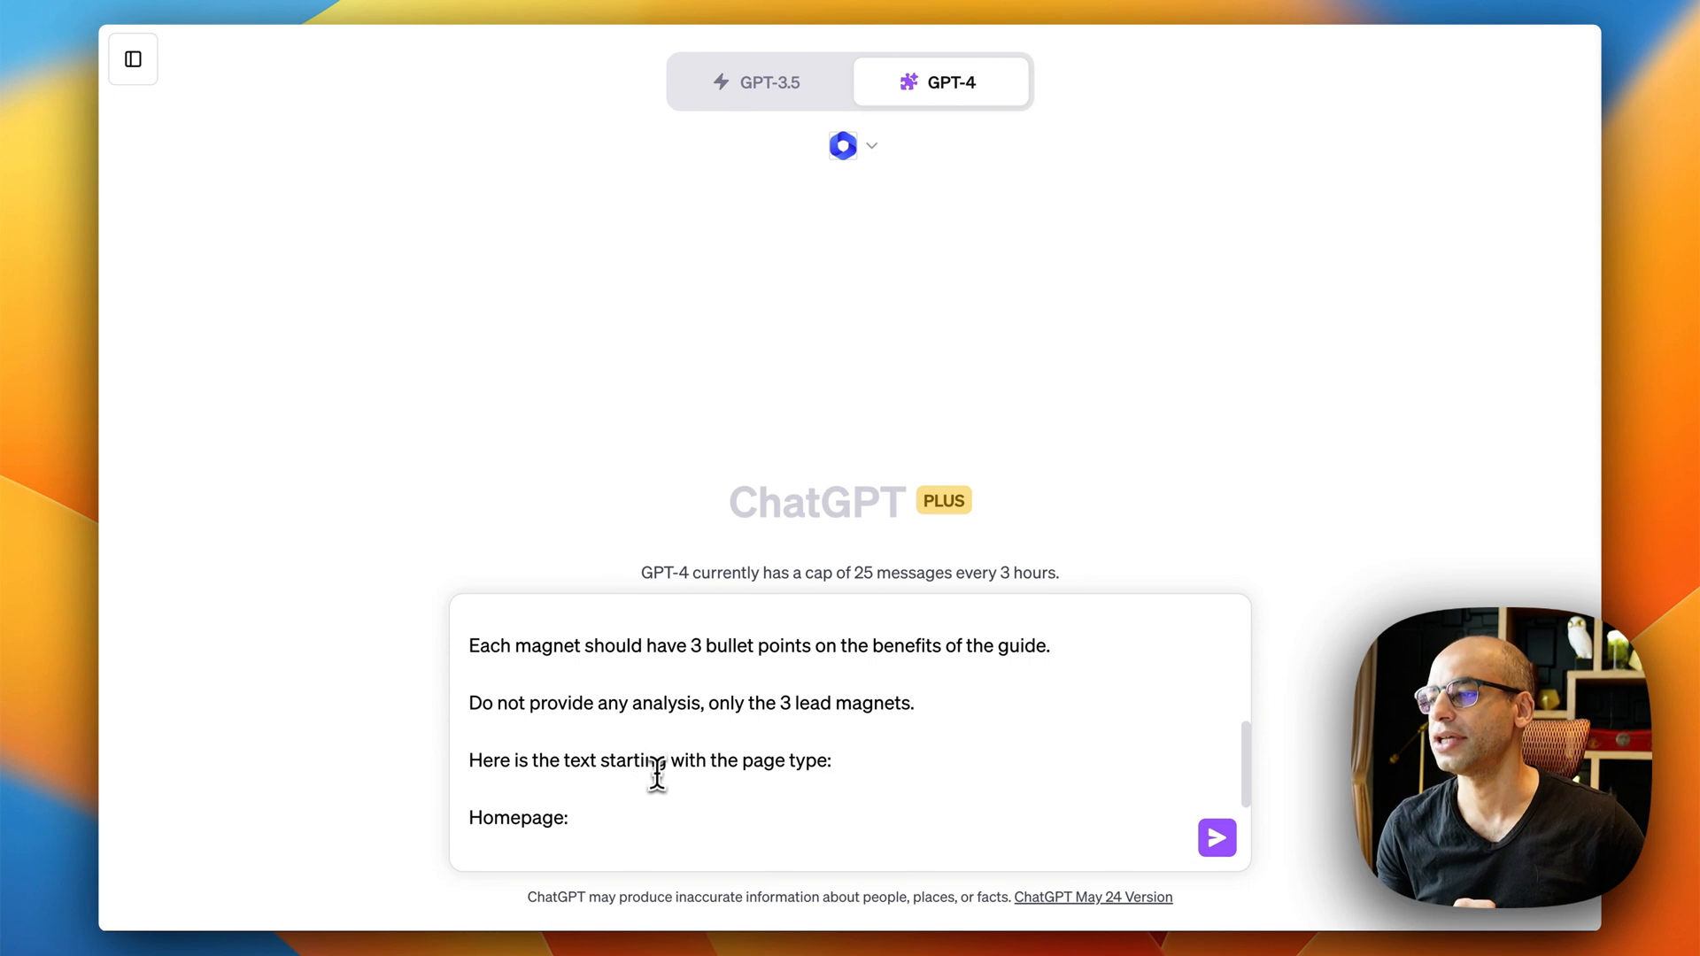
{"action": "scroll", "coordinate": [661, 770], "scroll_direction": "down", "scroll_amount": 3}
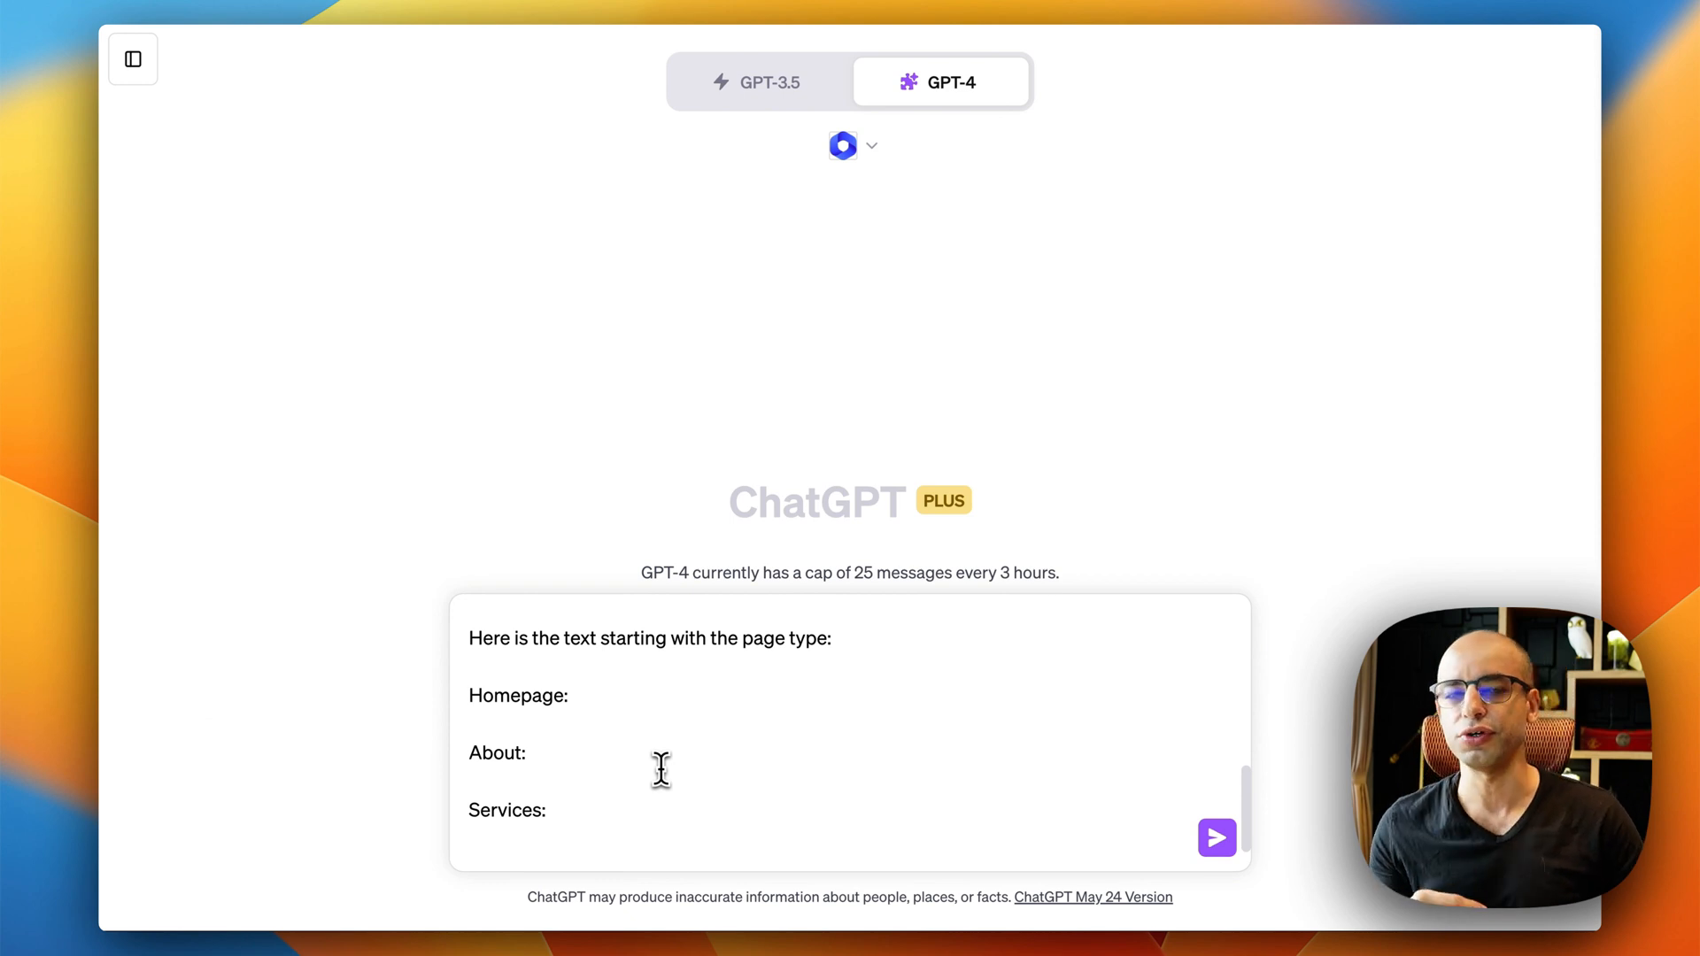
{"action": "left_click", "coordinate": [630, 700]}
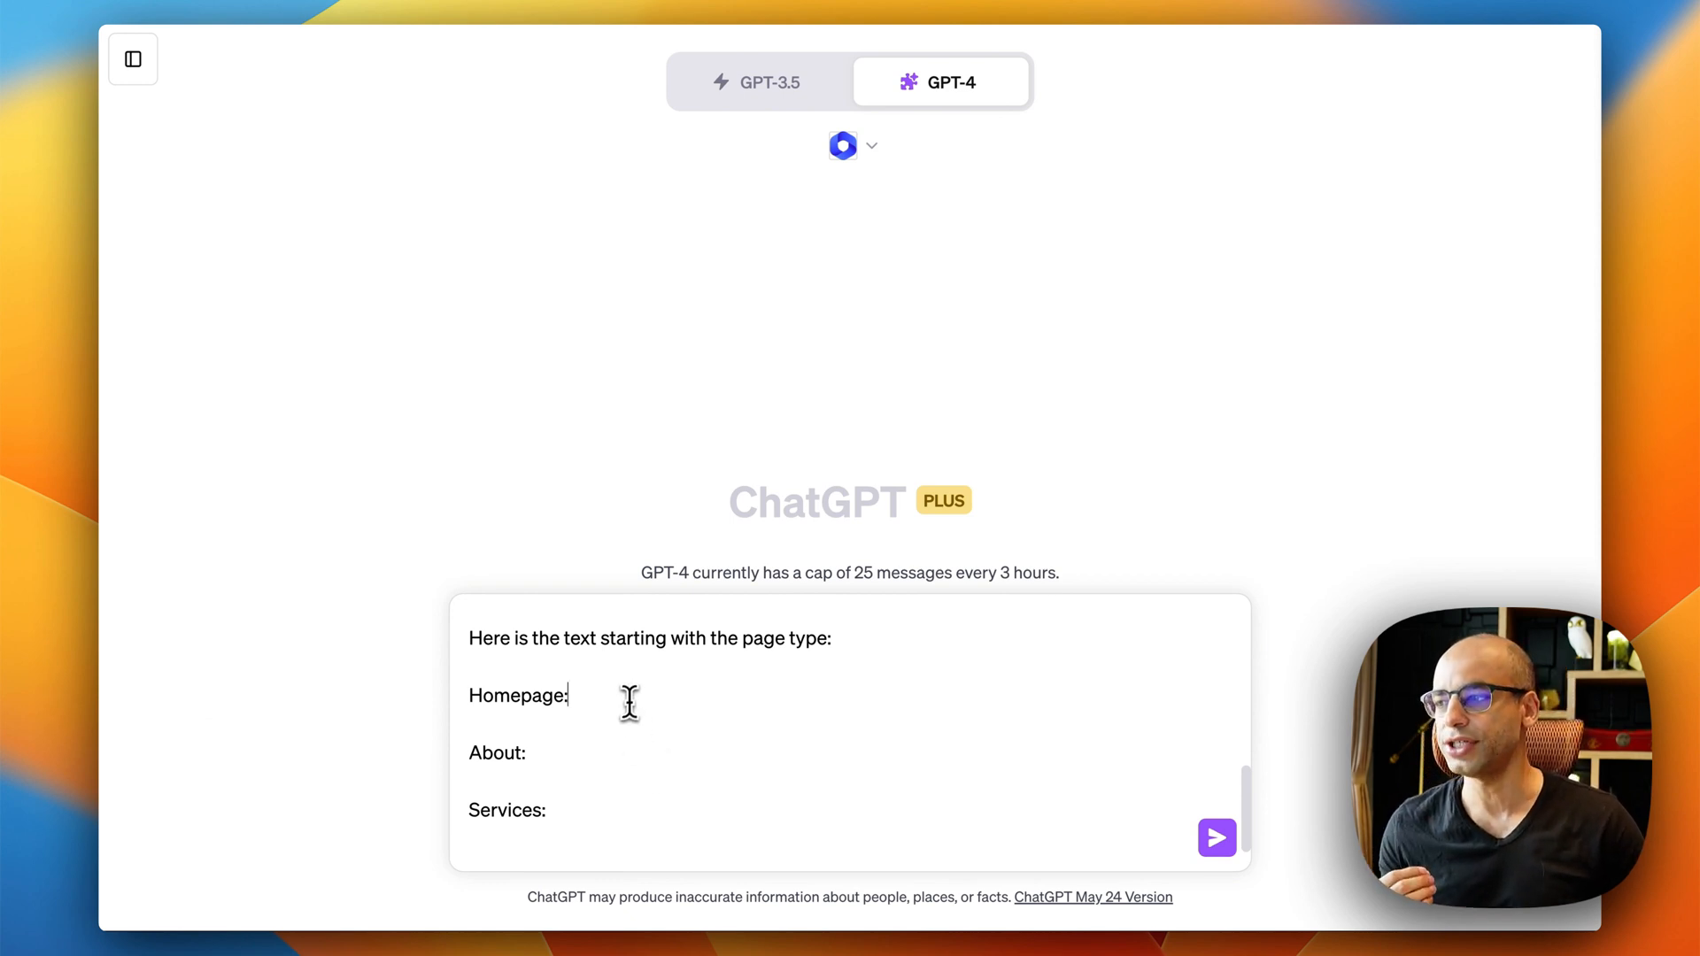
{"action": "left_click", "coordinate": [574, 762]}
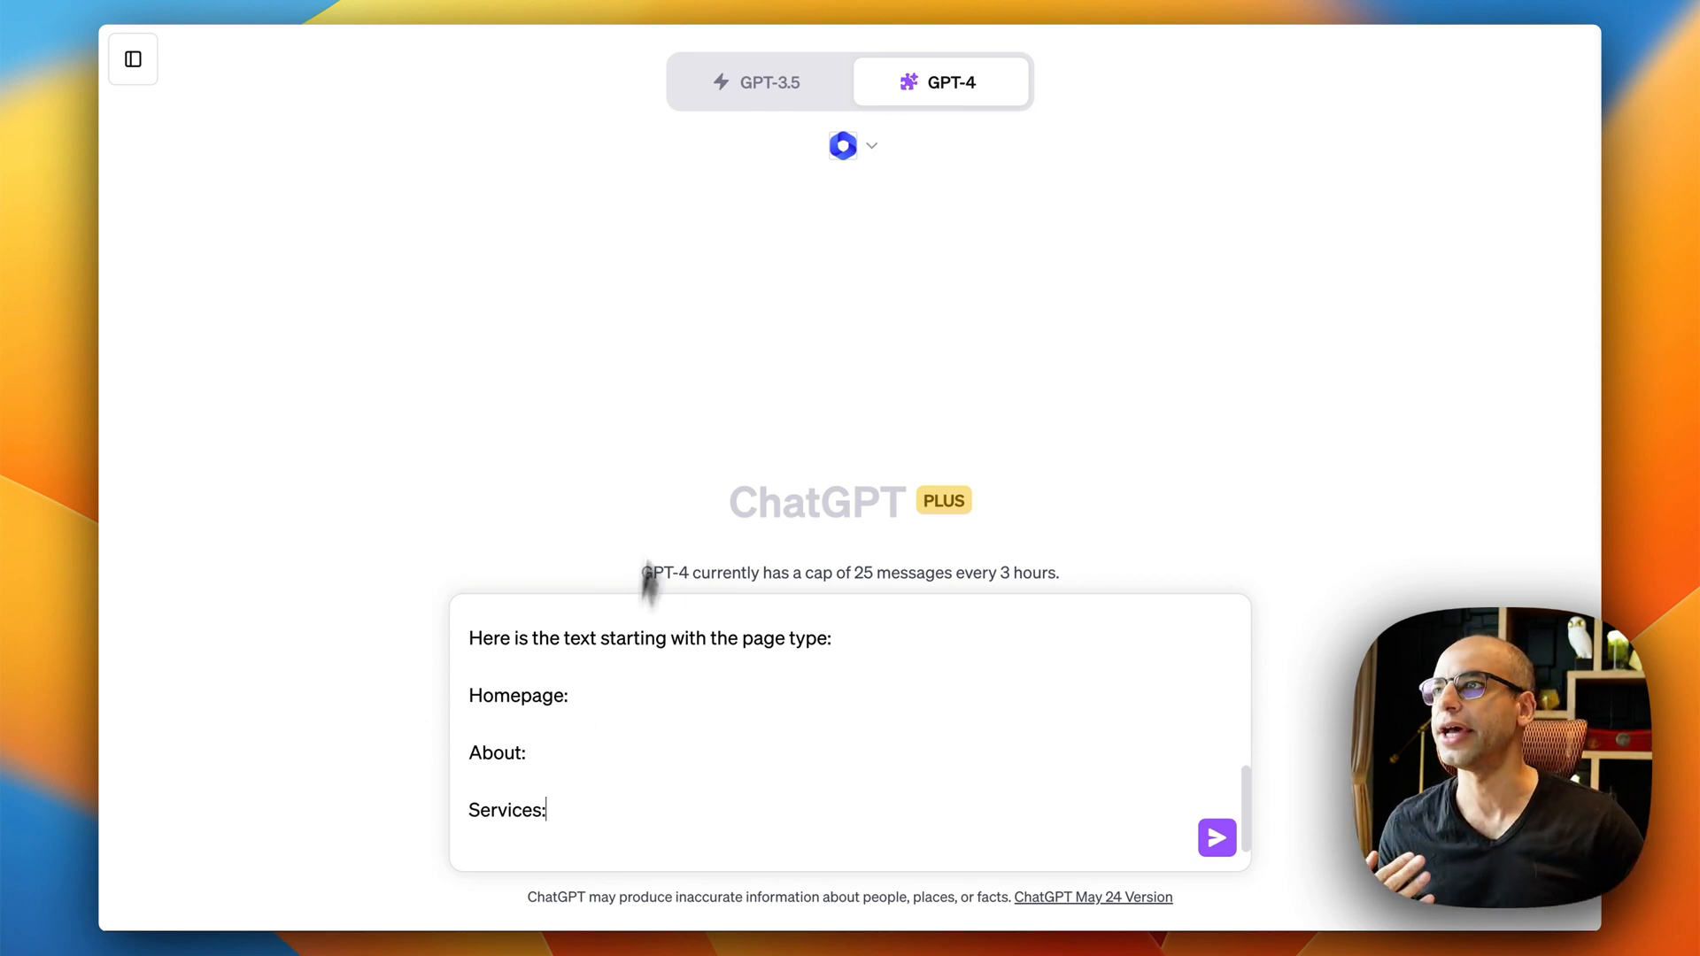
Step: Open the accounting firm's home page on its website and add its URL, ending in /home, under Homepage in the prompt
{"action": "left_click", "coordinate": [924, 2]}
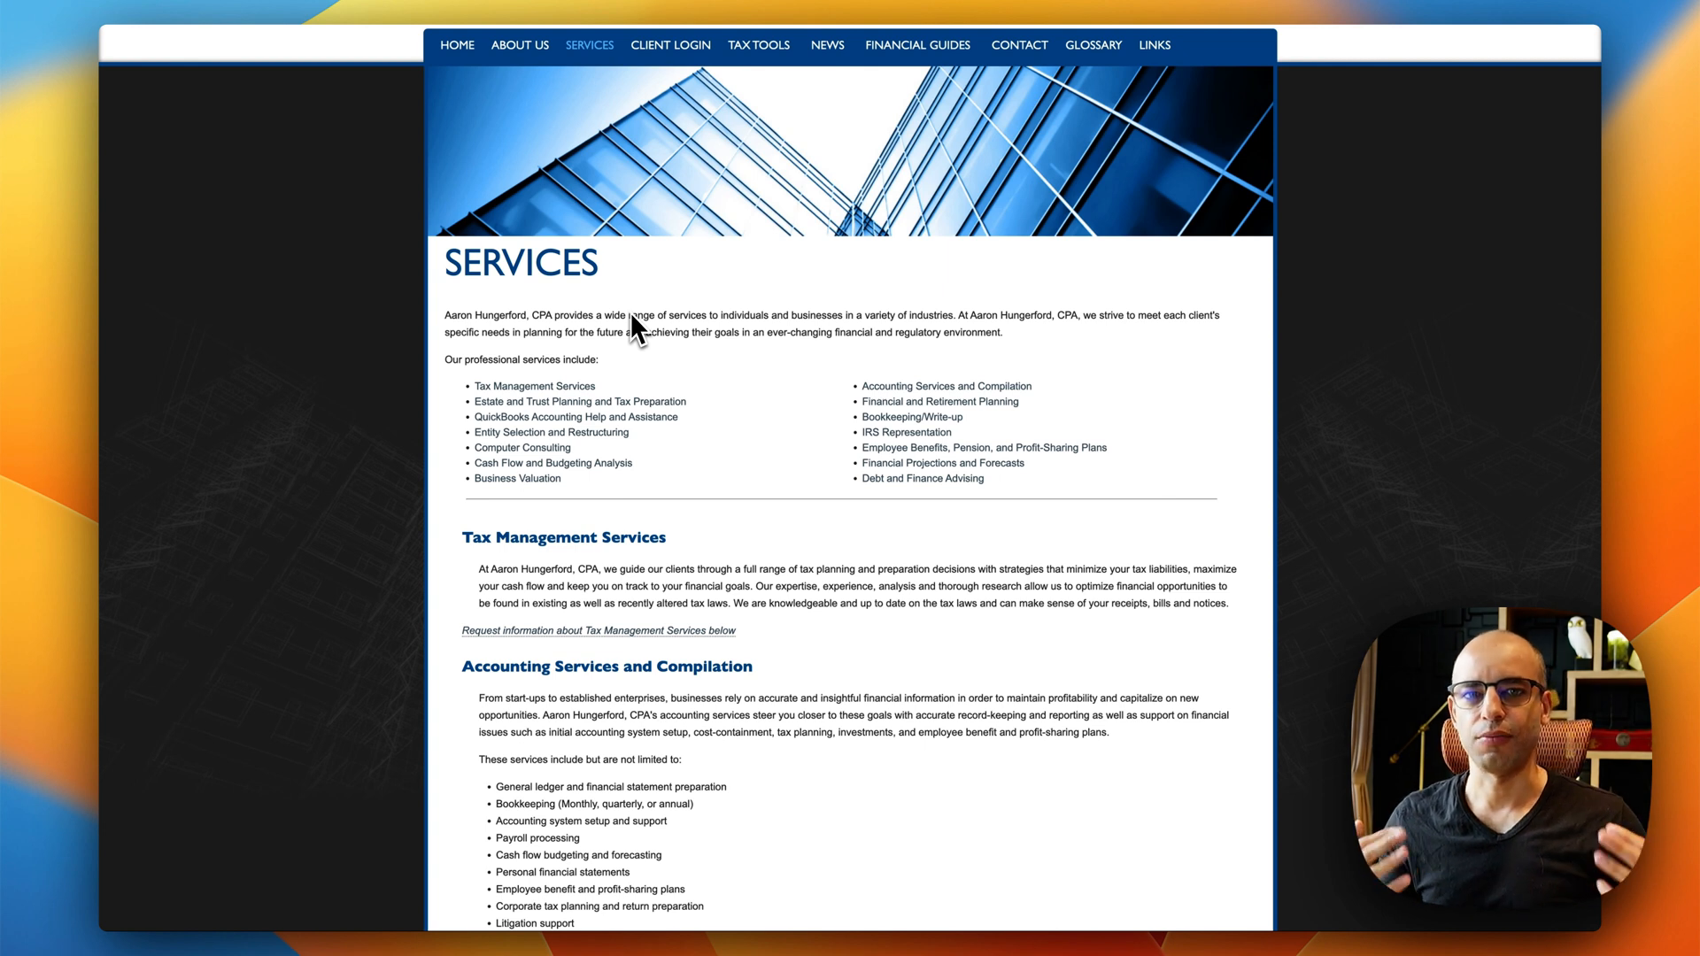
{"action": "left_click", "coordinate": [466, 49]}
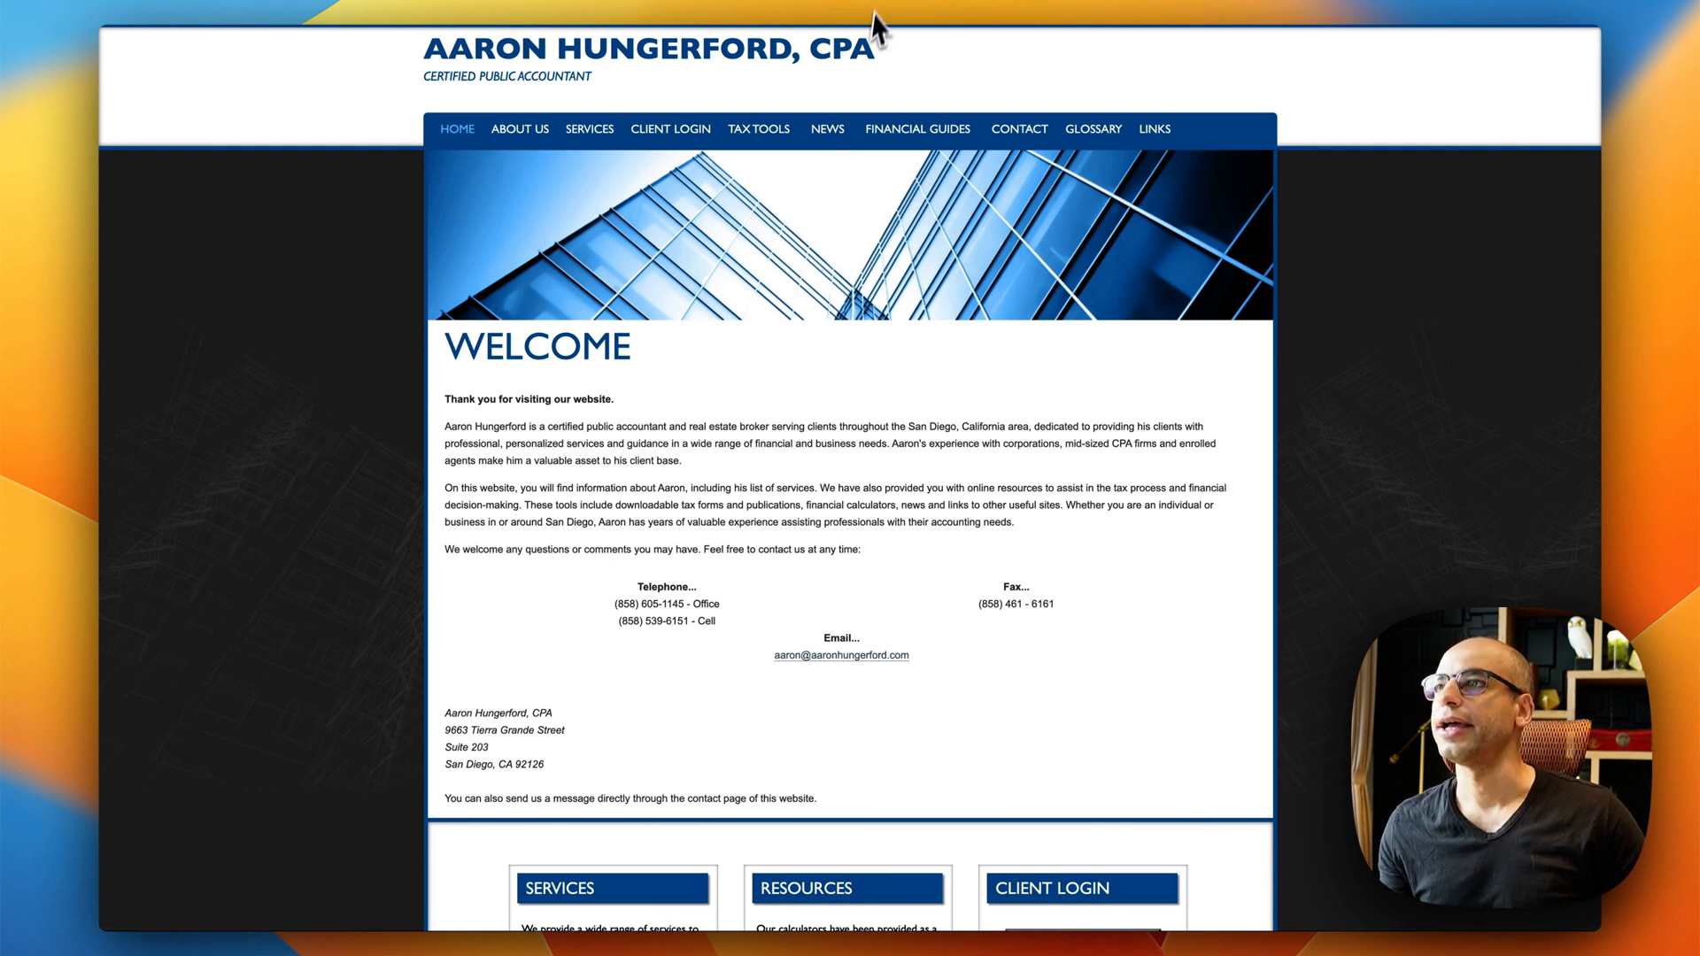
{"action": "left_click", "coordinate": [835, 4]}
{"action": "left_click", "coordinate": [607, 699]}
{"action": "key", "text": "shift+Return"}
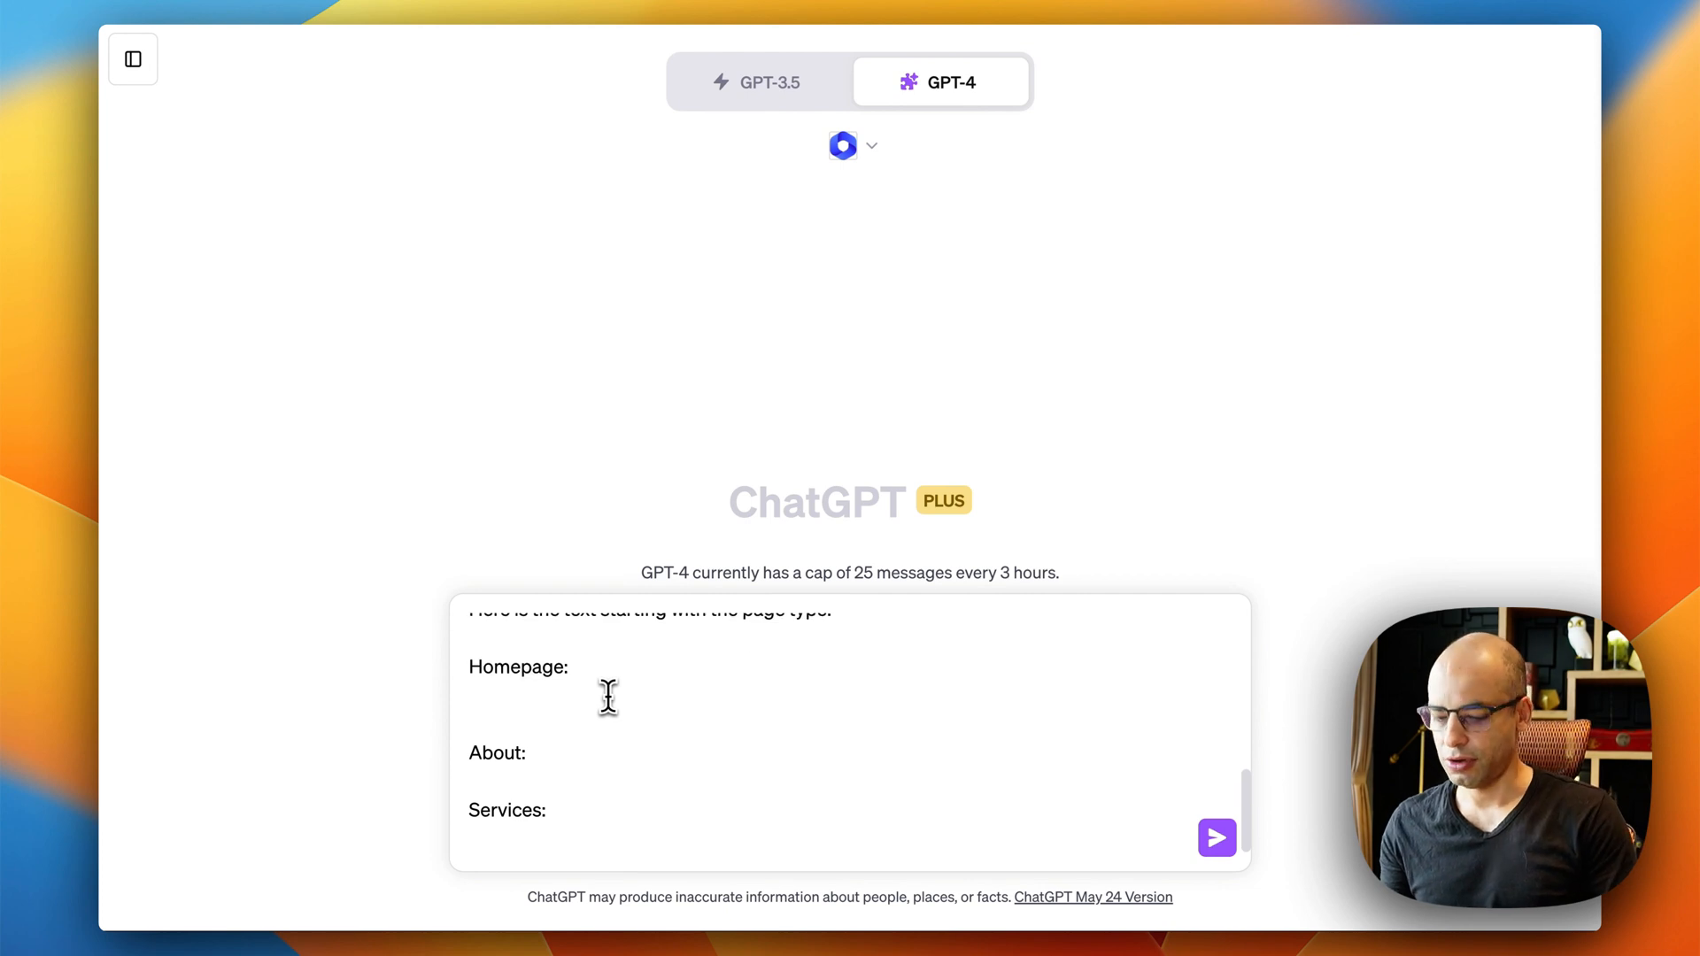
{"action": "type", "text": "https://www.aaronhungerford.com/home"}
Step: Open the firm's About Us page and add its URL, ending in /about-us, under About in the prompt, followed by a blank line
{"action": "left_click", "coordinate": [813, 104]}
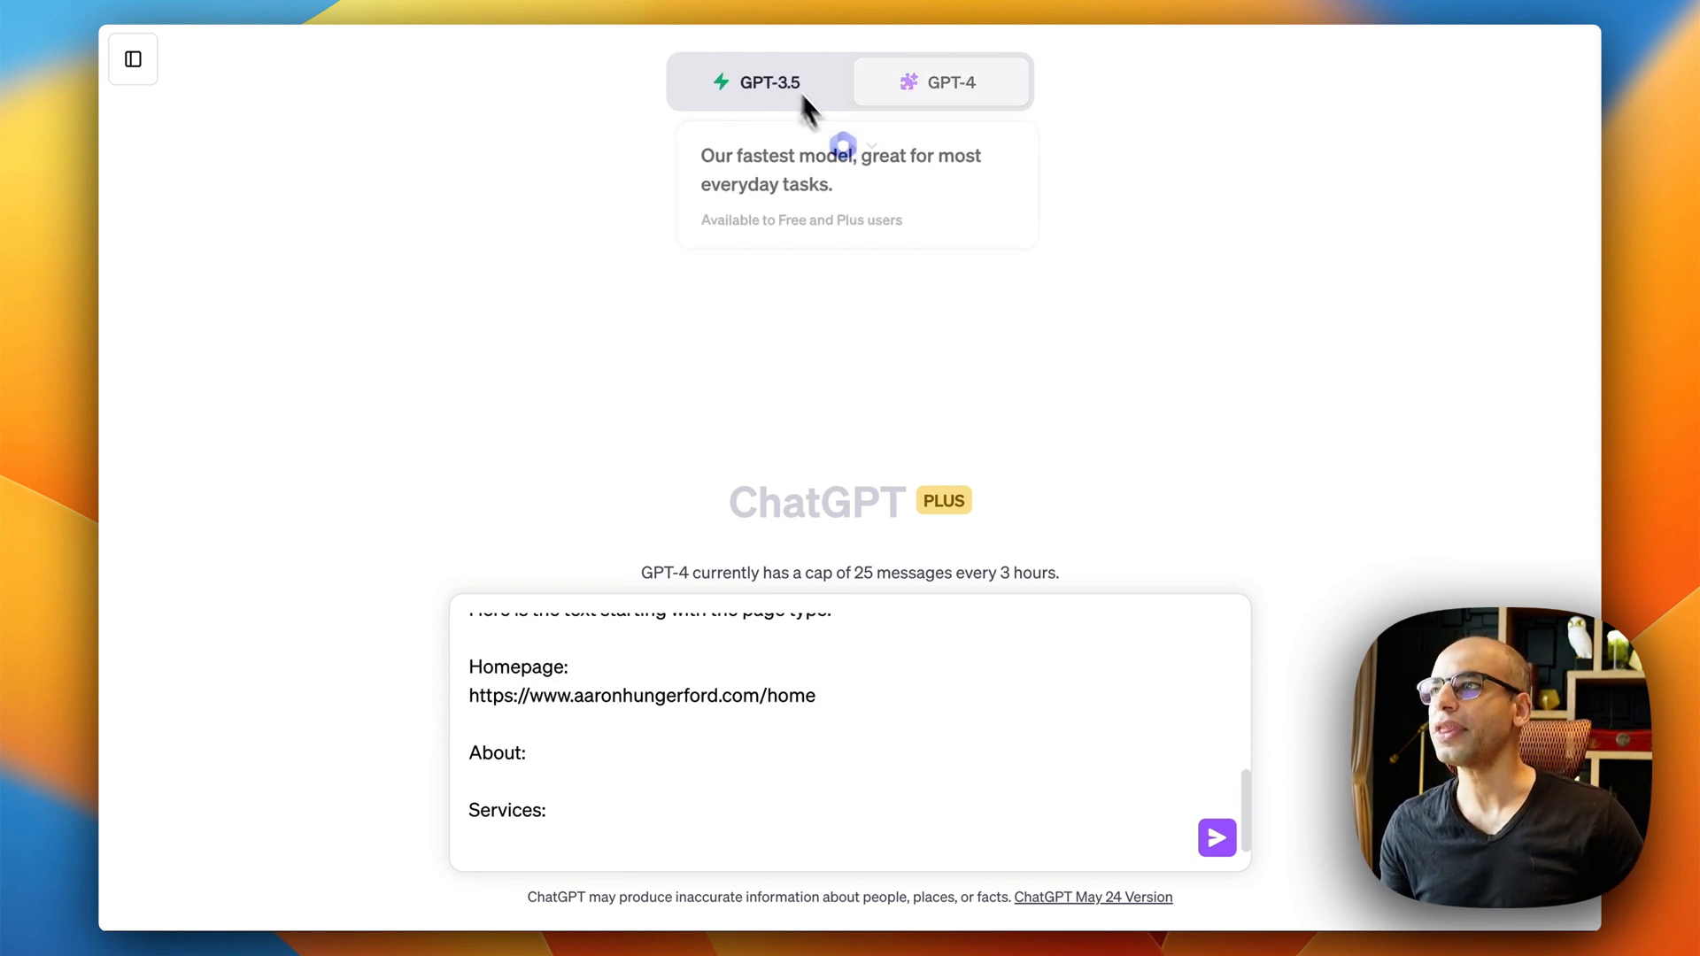
{"action": "left_click", "coordinate": [942, 4]}
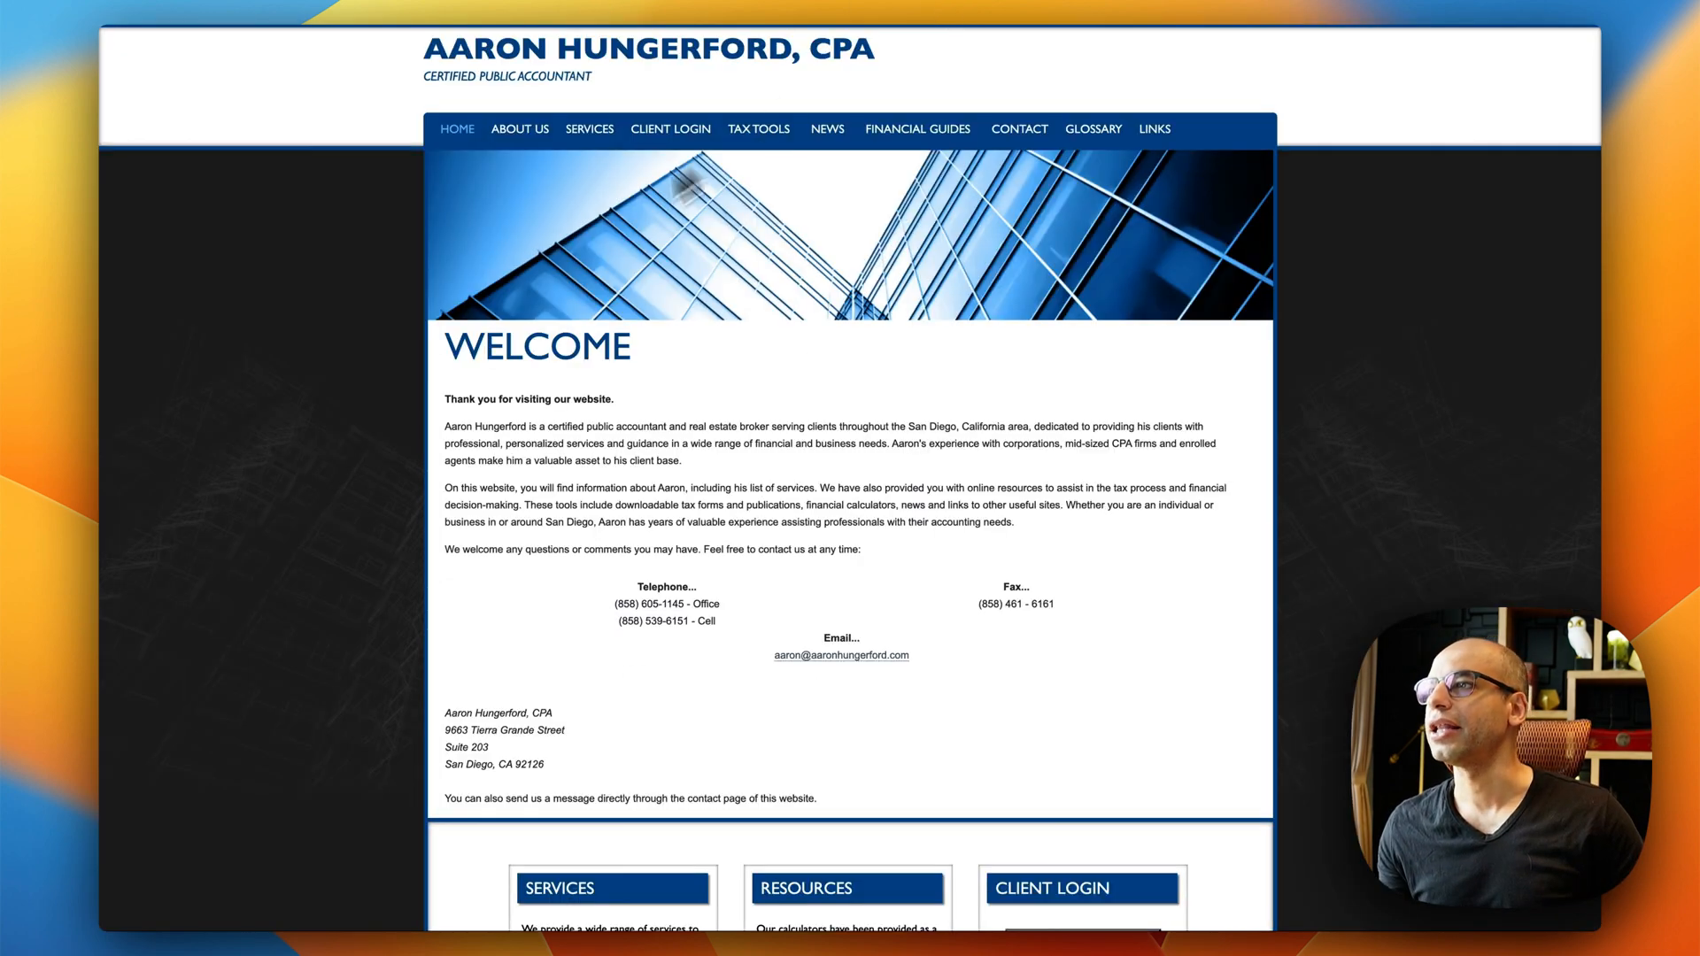
{"action": "left_click", "coordinate": [518, 128]}
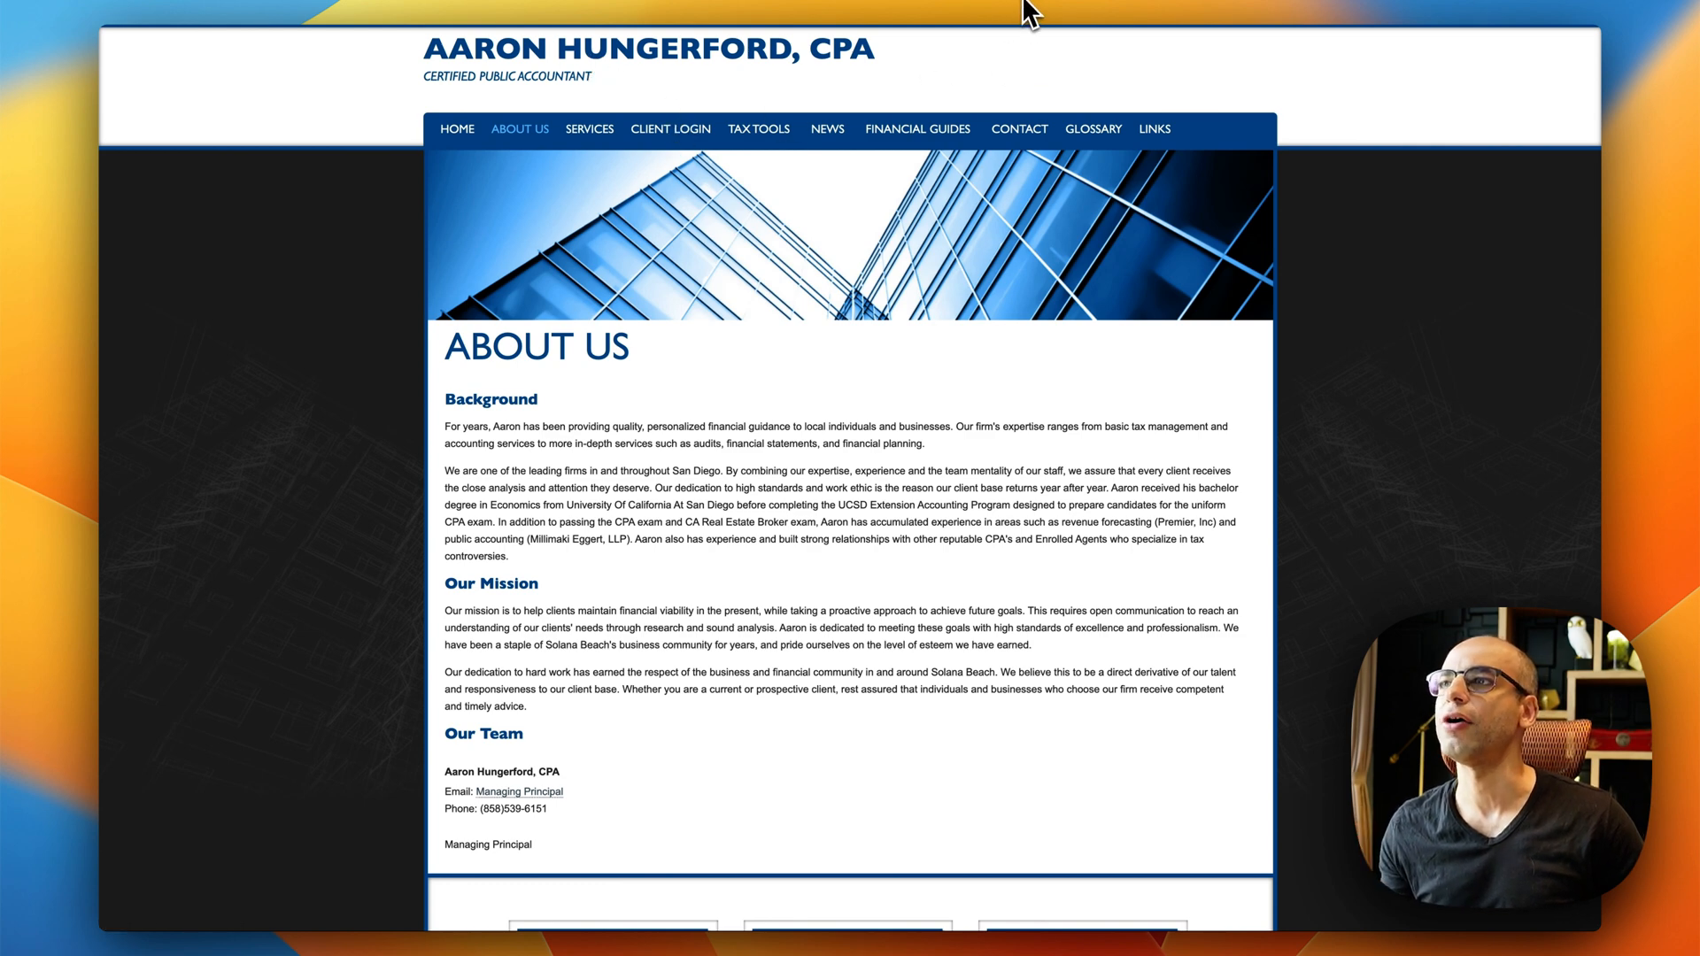
{"action": "left_click", "coordinate": [828, 2]}
{"action": "left_click", "coordinate": [546, 771]}
{"action": "type", "text": "https://www.aaronhungerford.com/about-us"}
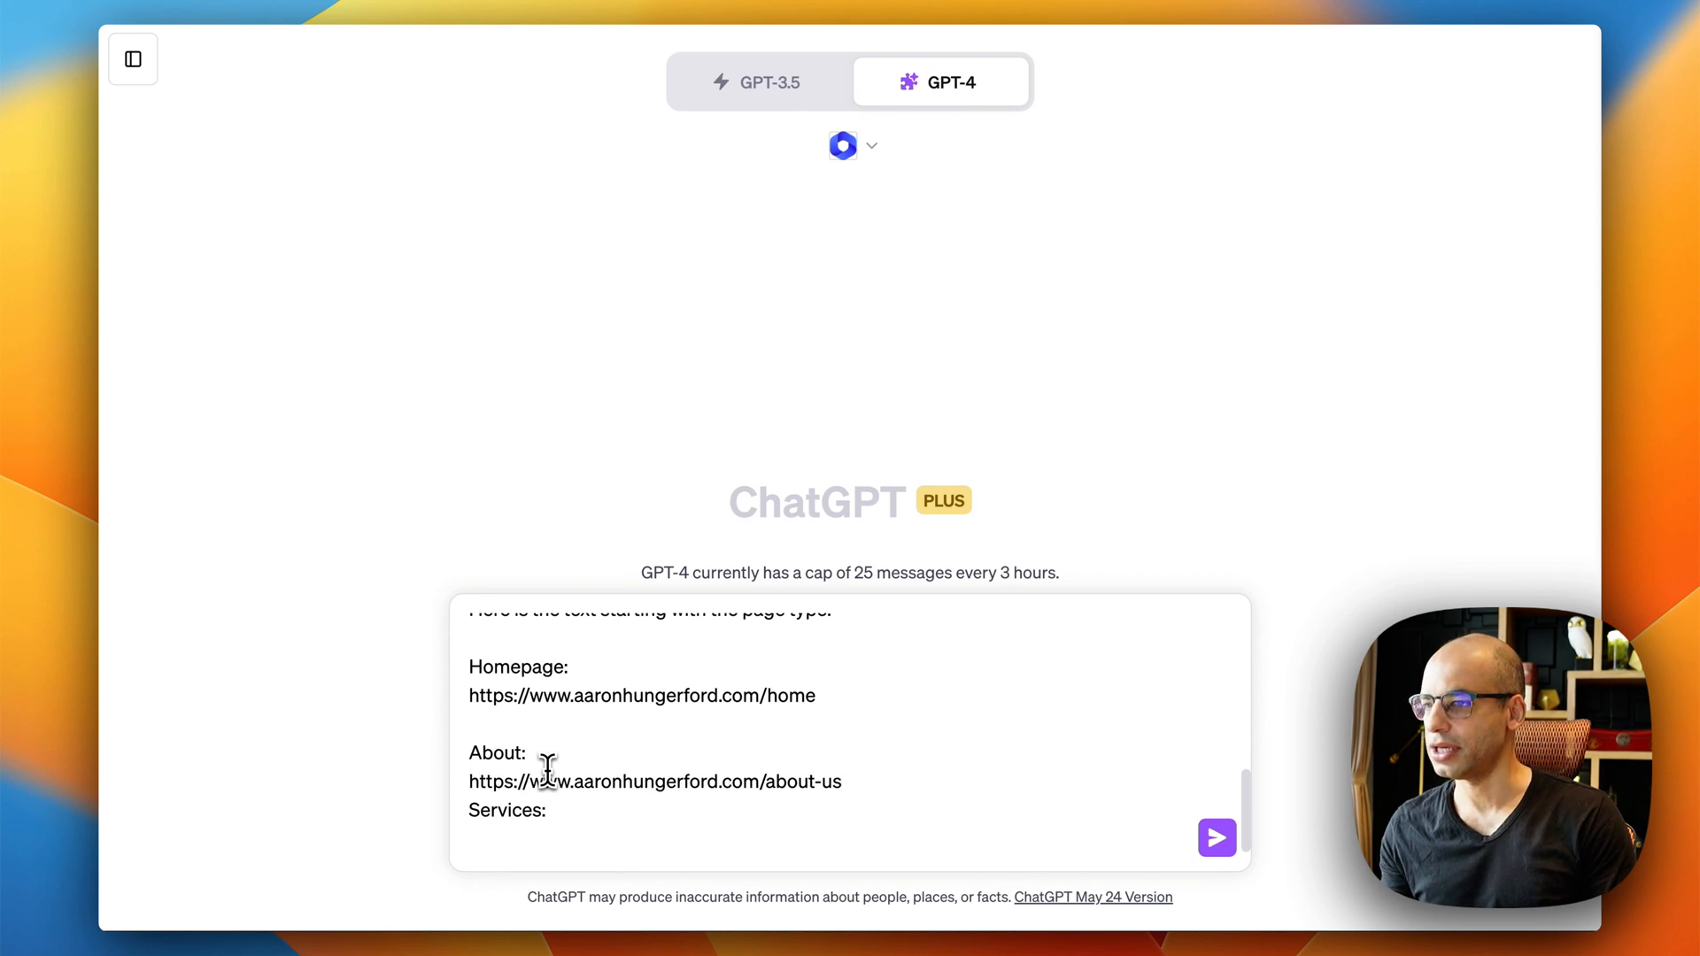
{"action": "key", "text": "Return"}
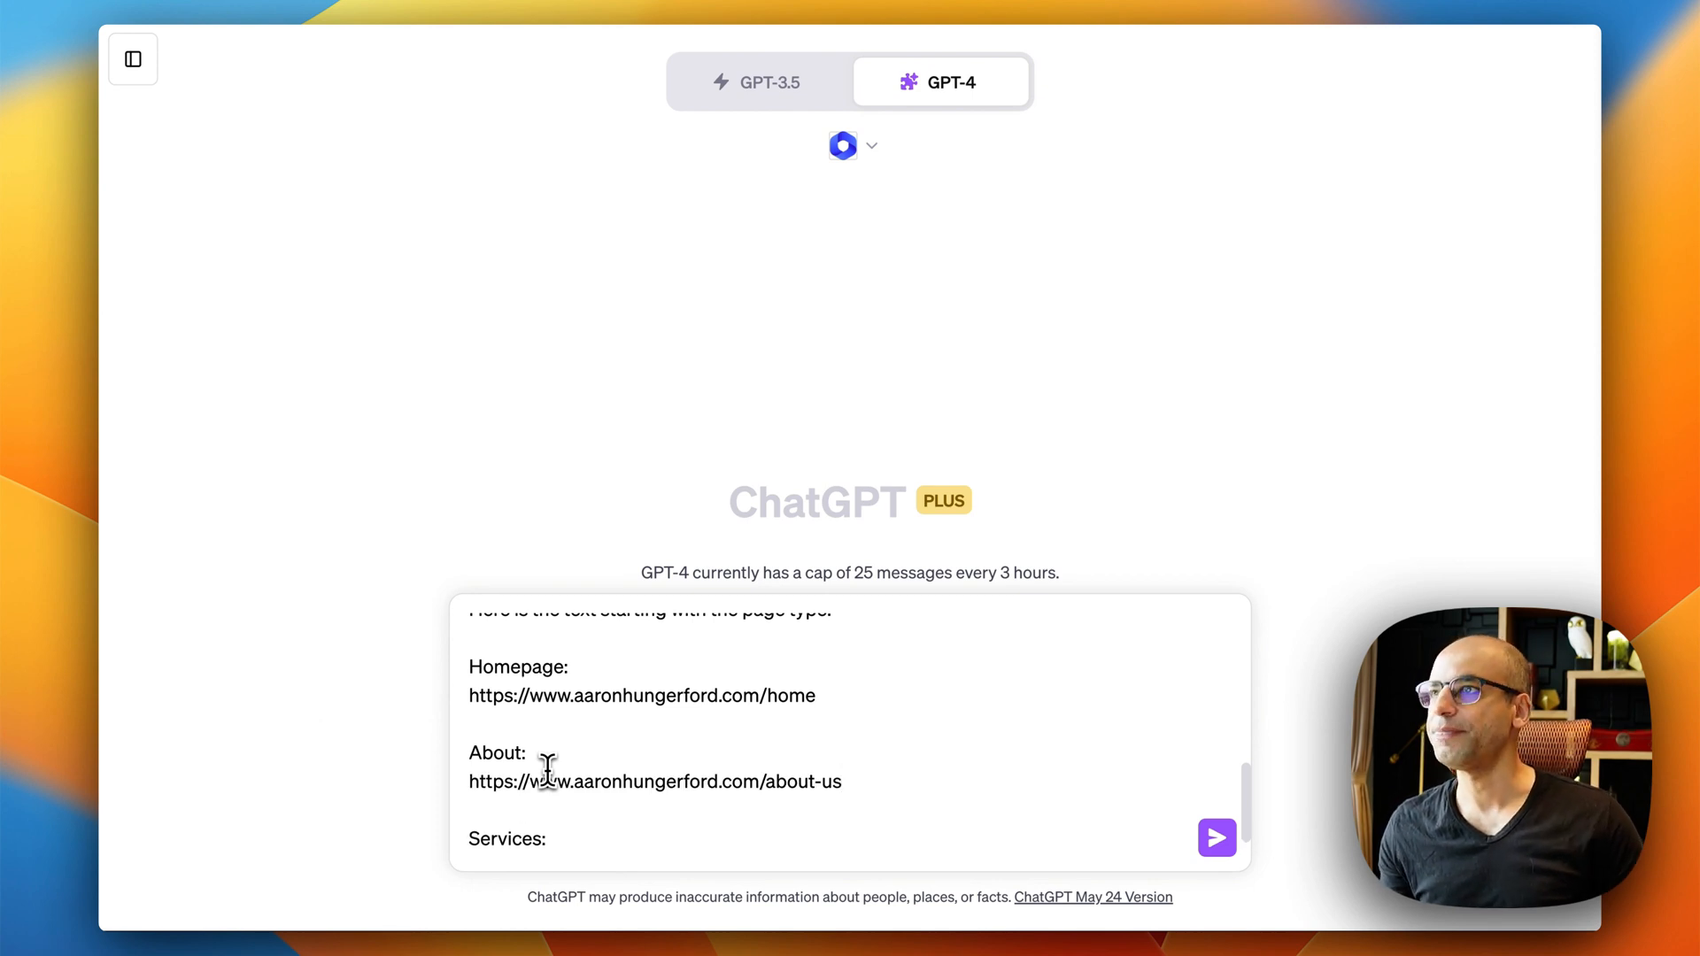
Step: Open the firm's Services page and add its URL, ending in /services, under Services in the prompt
{"action": "left_click", "coordinate": [927, 7]}
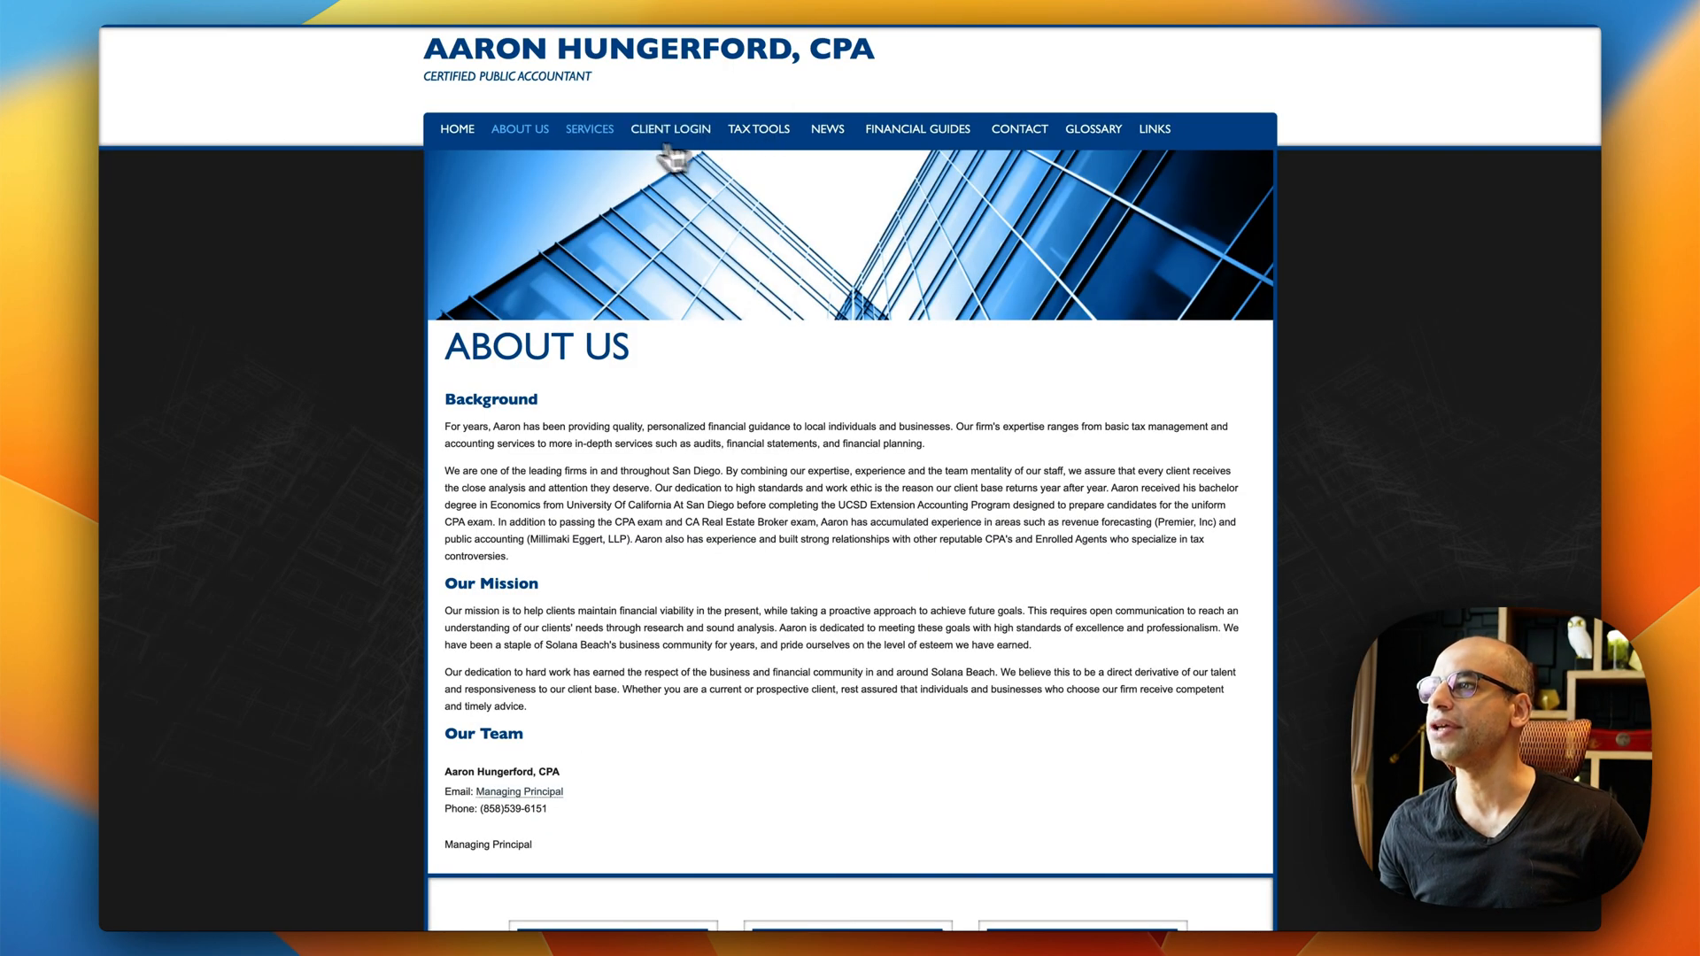
{"action": "left_click", "coordinate": [593, 139]}
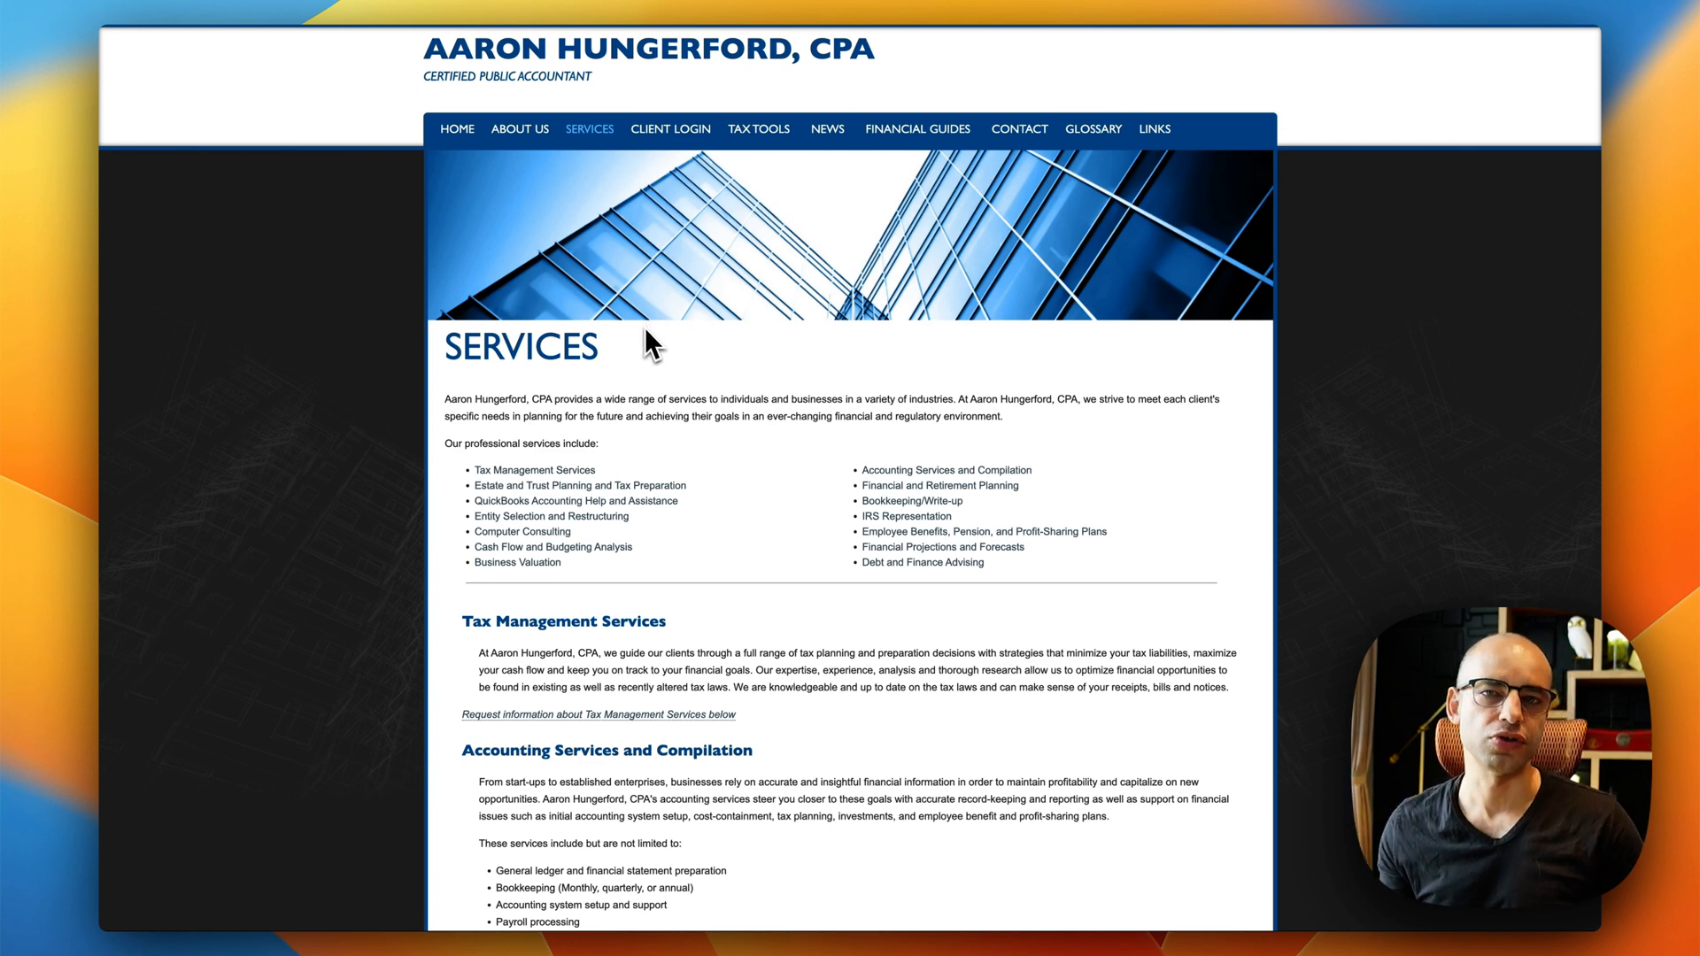
{"action": "left_click", "coordinate": [806, 1]}
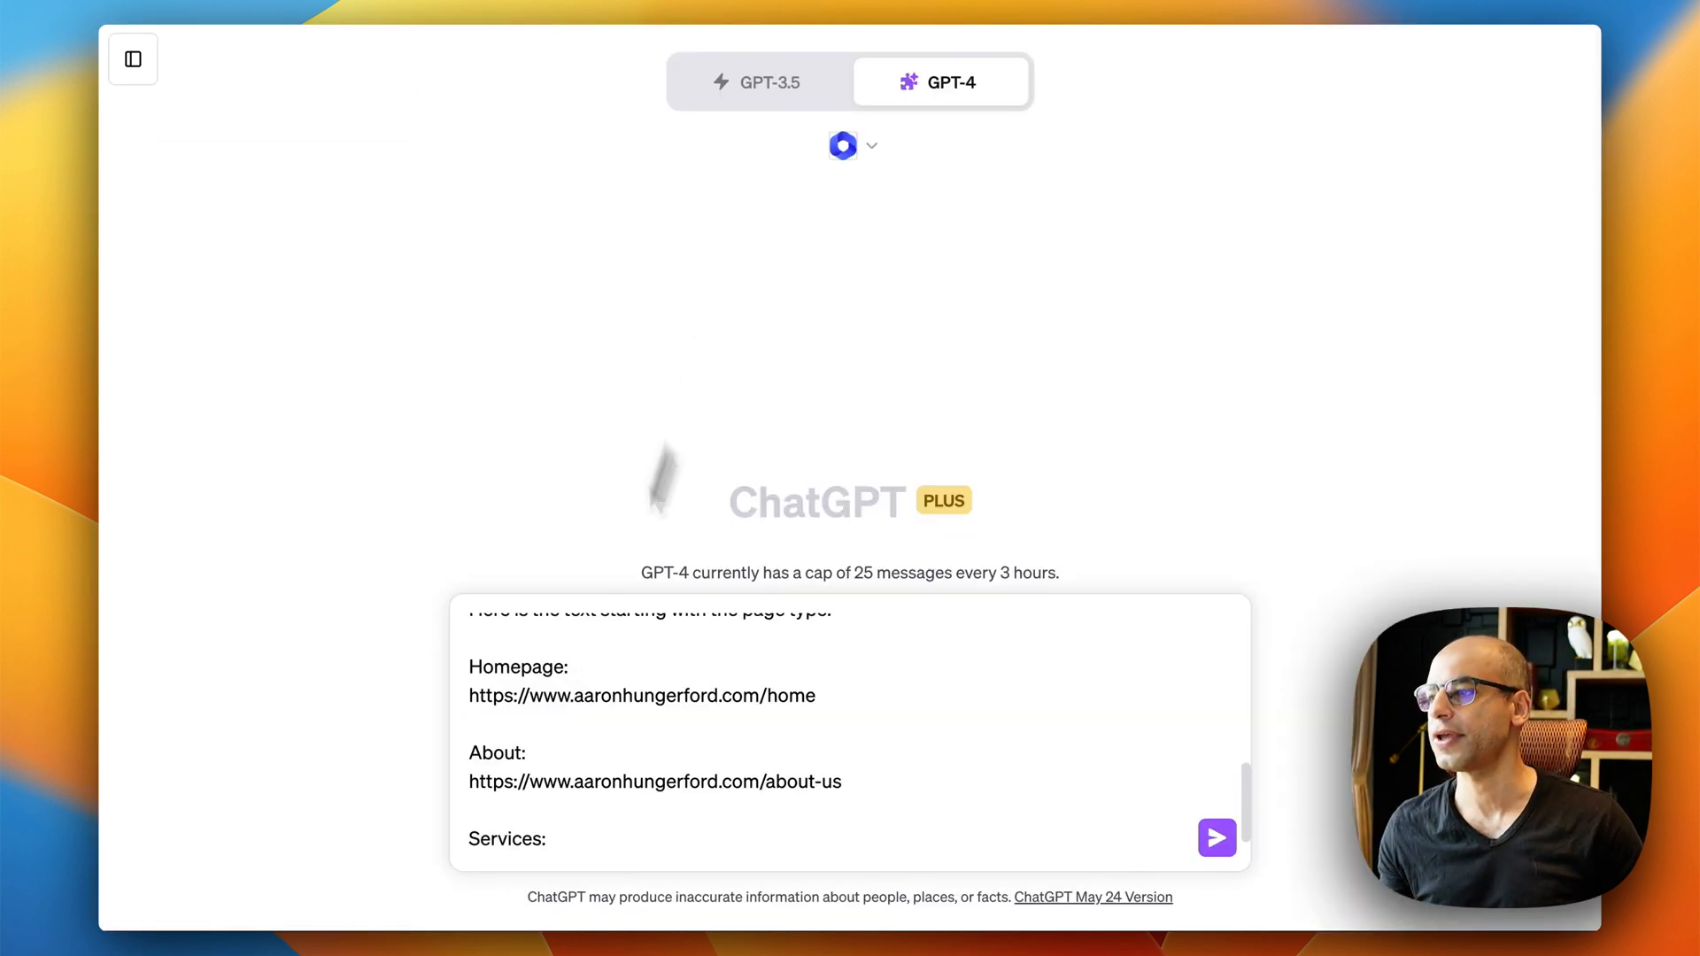
{"action": "key", "text": "shift+Return"}
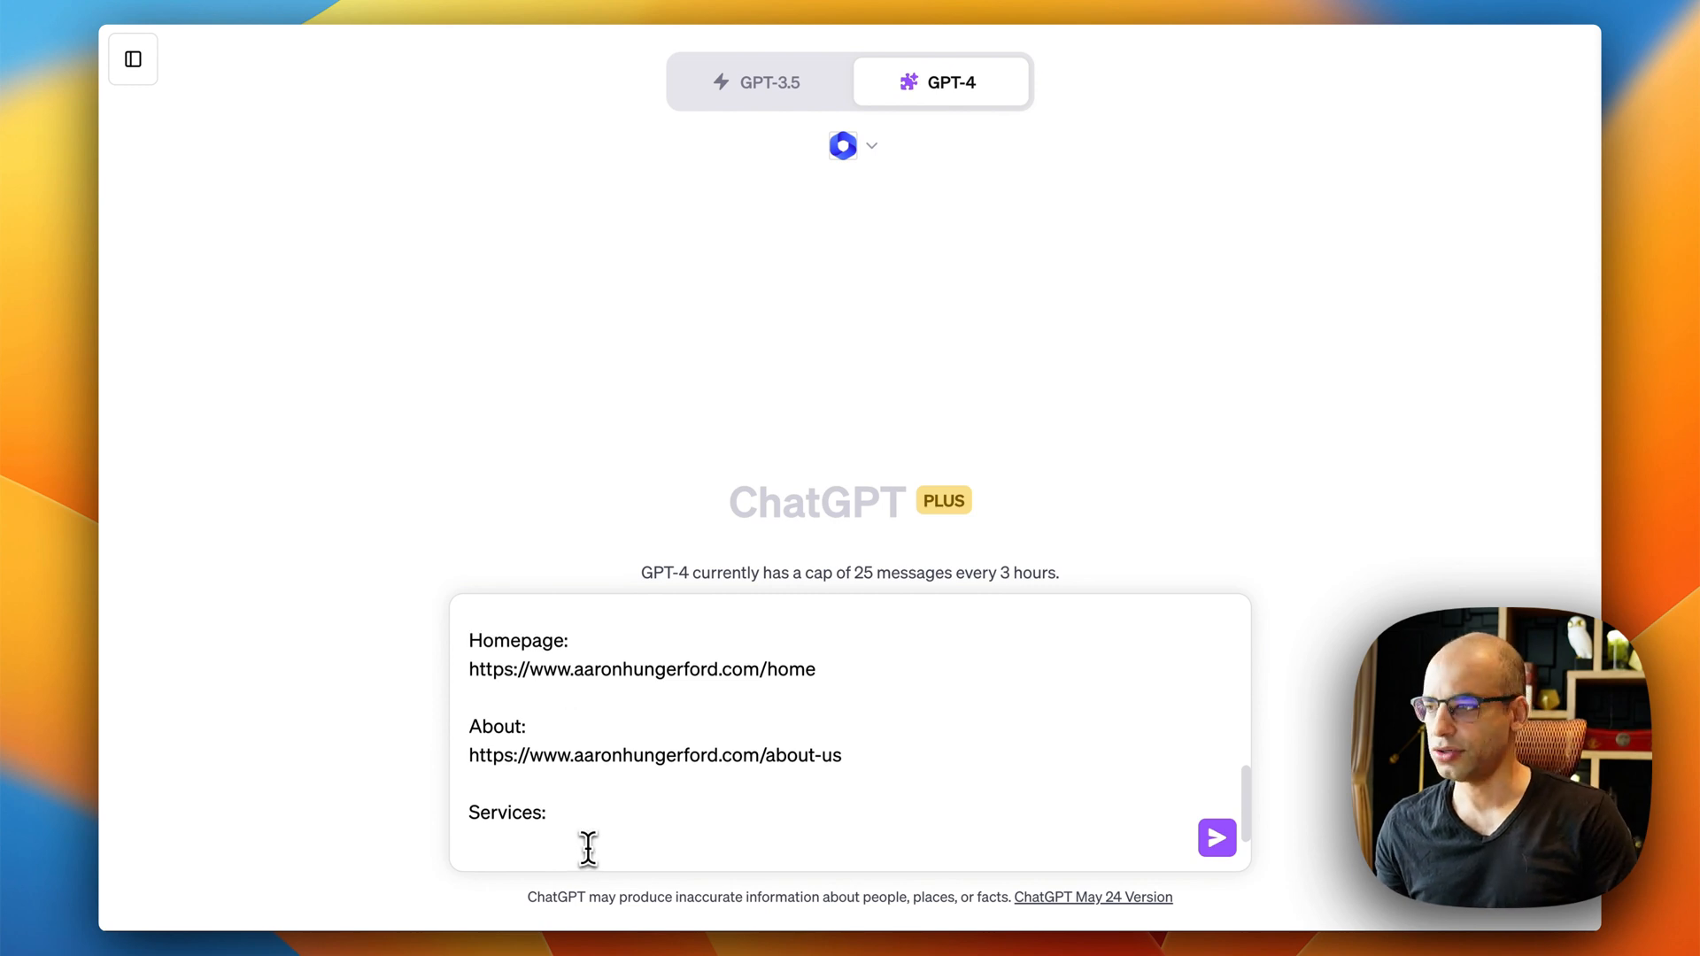
{"action": "type", "text": "https://www.aaronhungerford.com/services"}
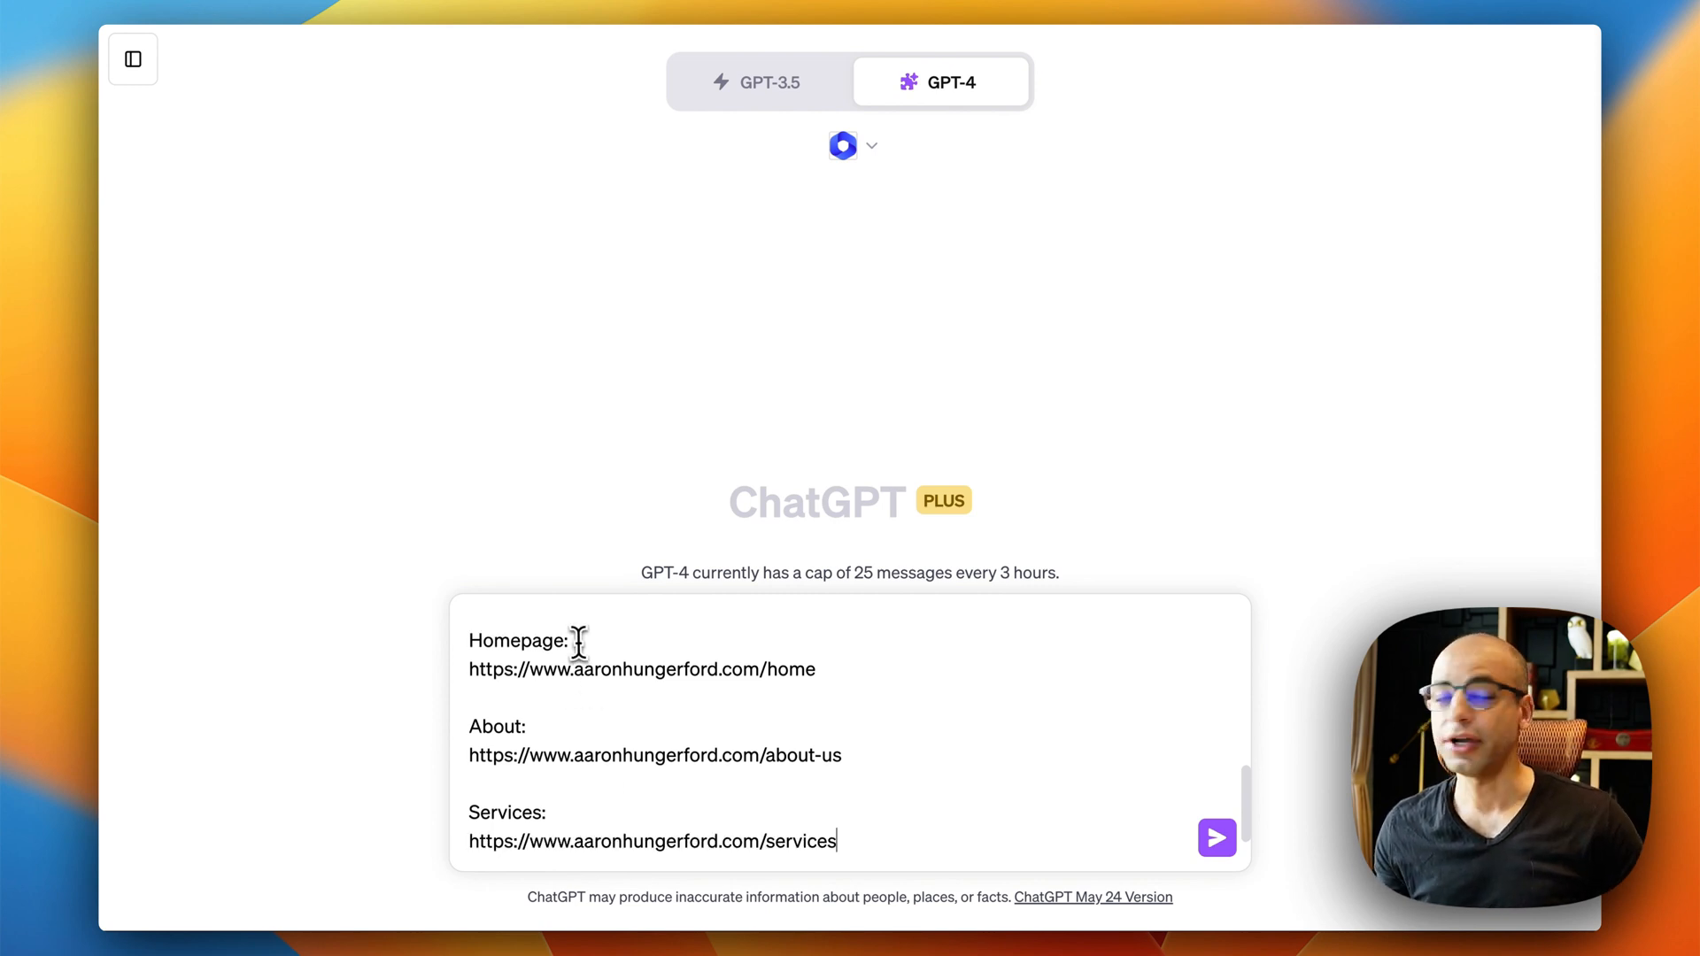
Step: Submit the completed prompt and read through the lead magnet titles and bullet points in the response
{"action": "left_click", "coordinate": [1214, 848]}
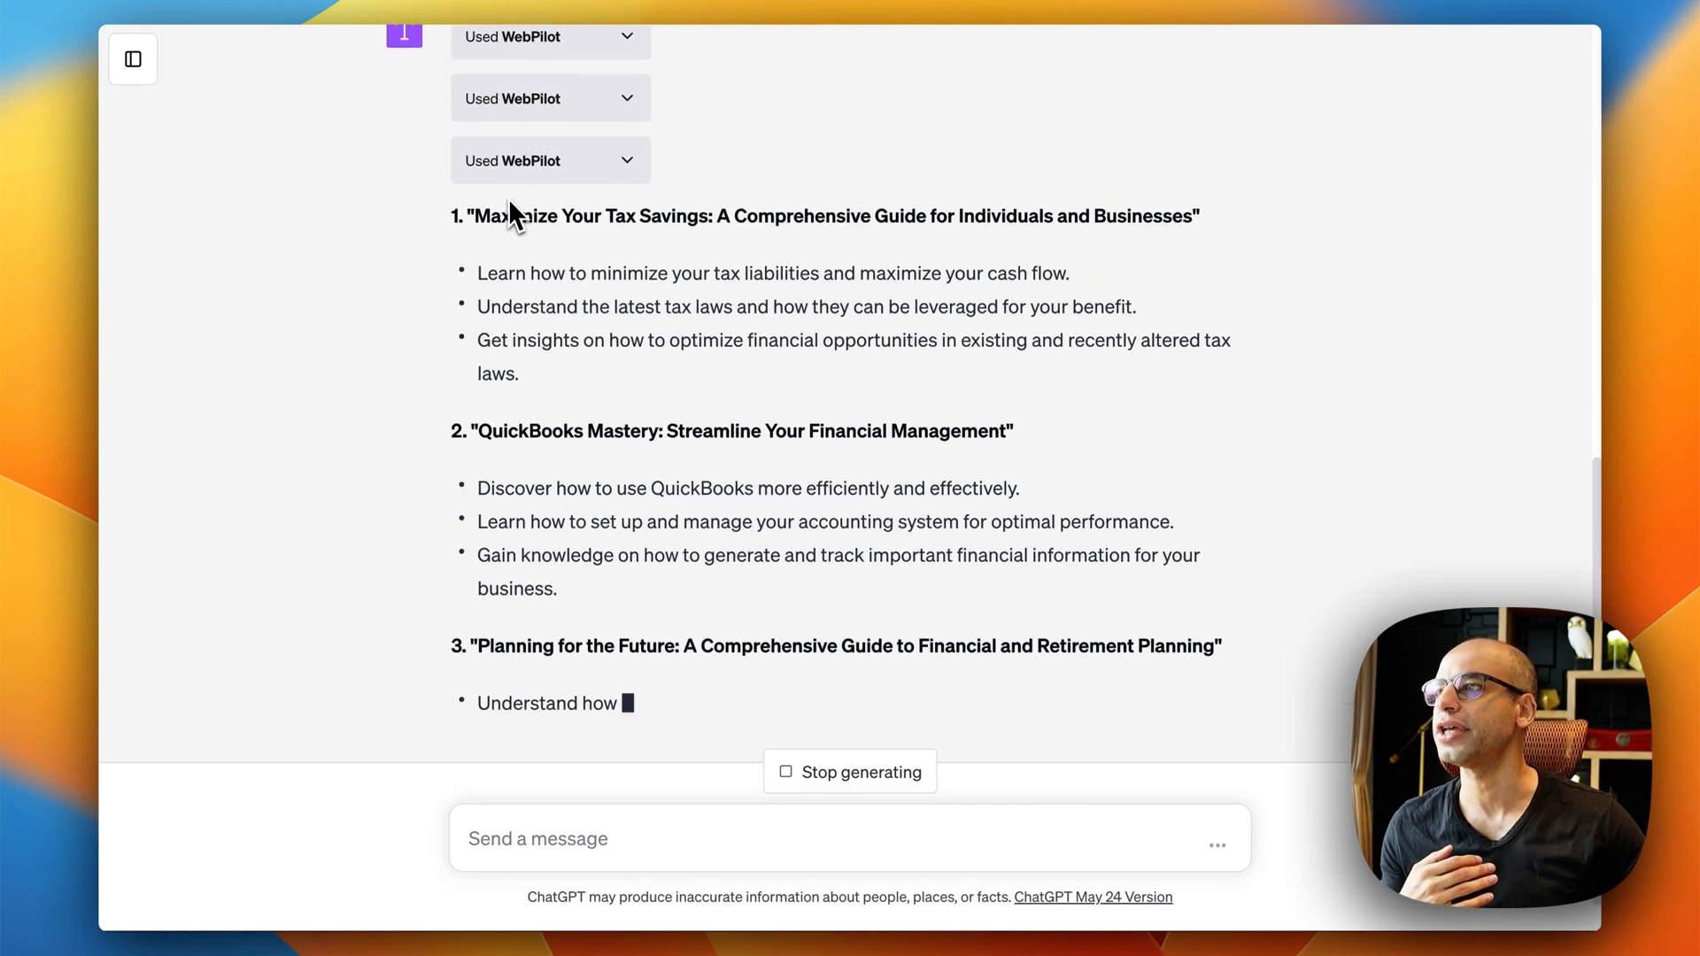
{"action": "scroll", "coordinate": [554, 106], "scroll_direction": "up", "scroll_amount": 4}
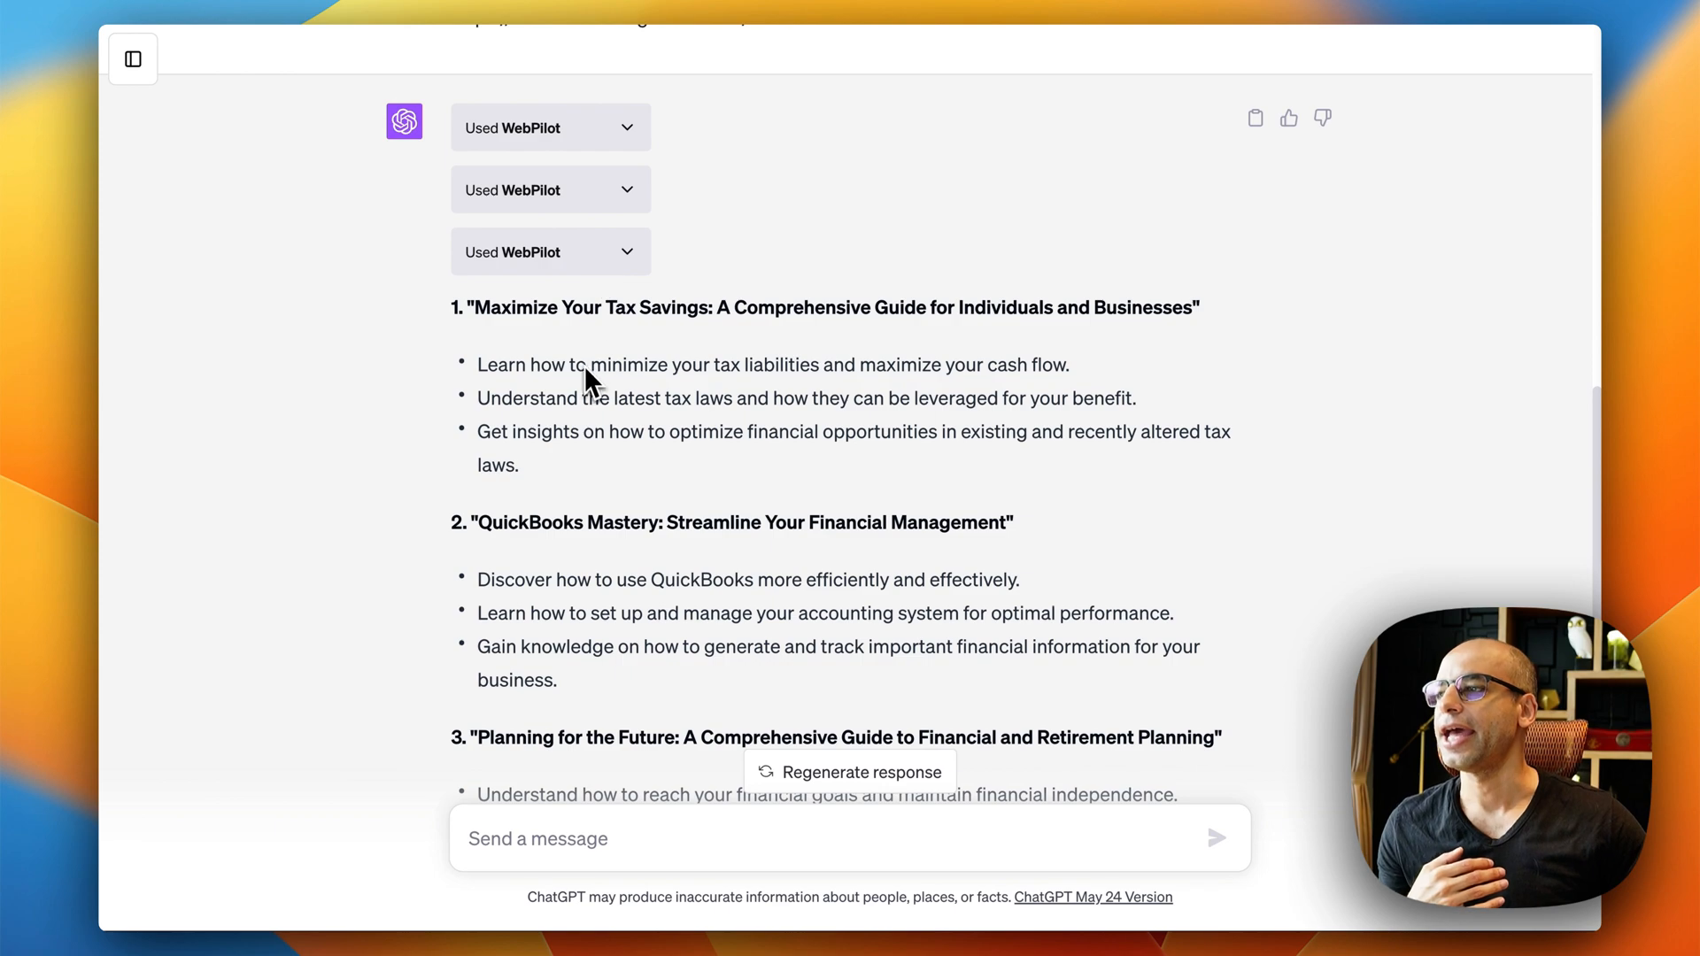
{"action": "scroll", "coordinate": [585, 365], "scroll_direction": "down", "scroll_amount": 3}
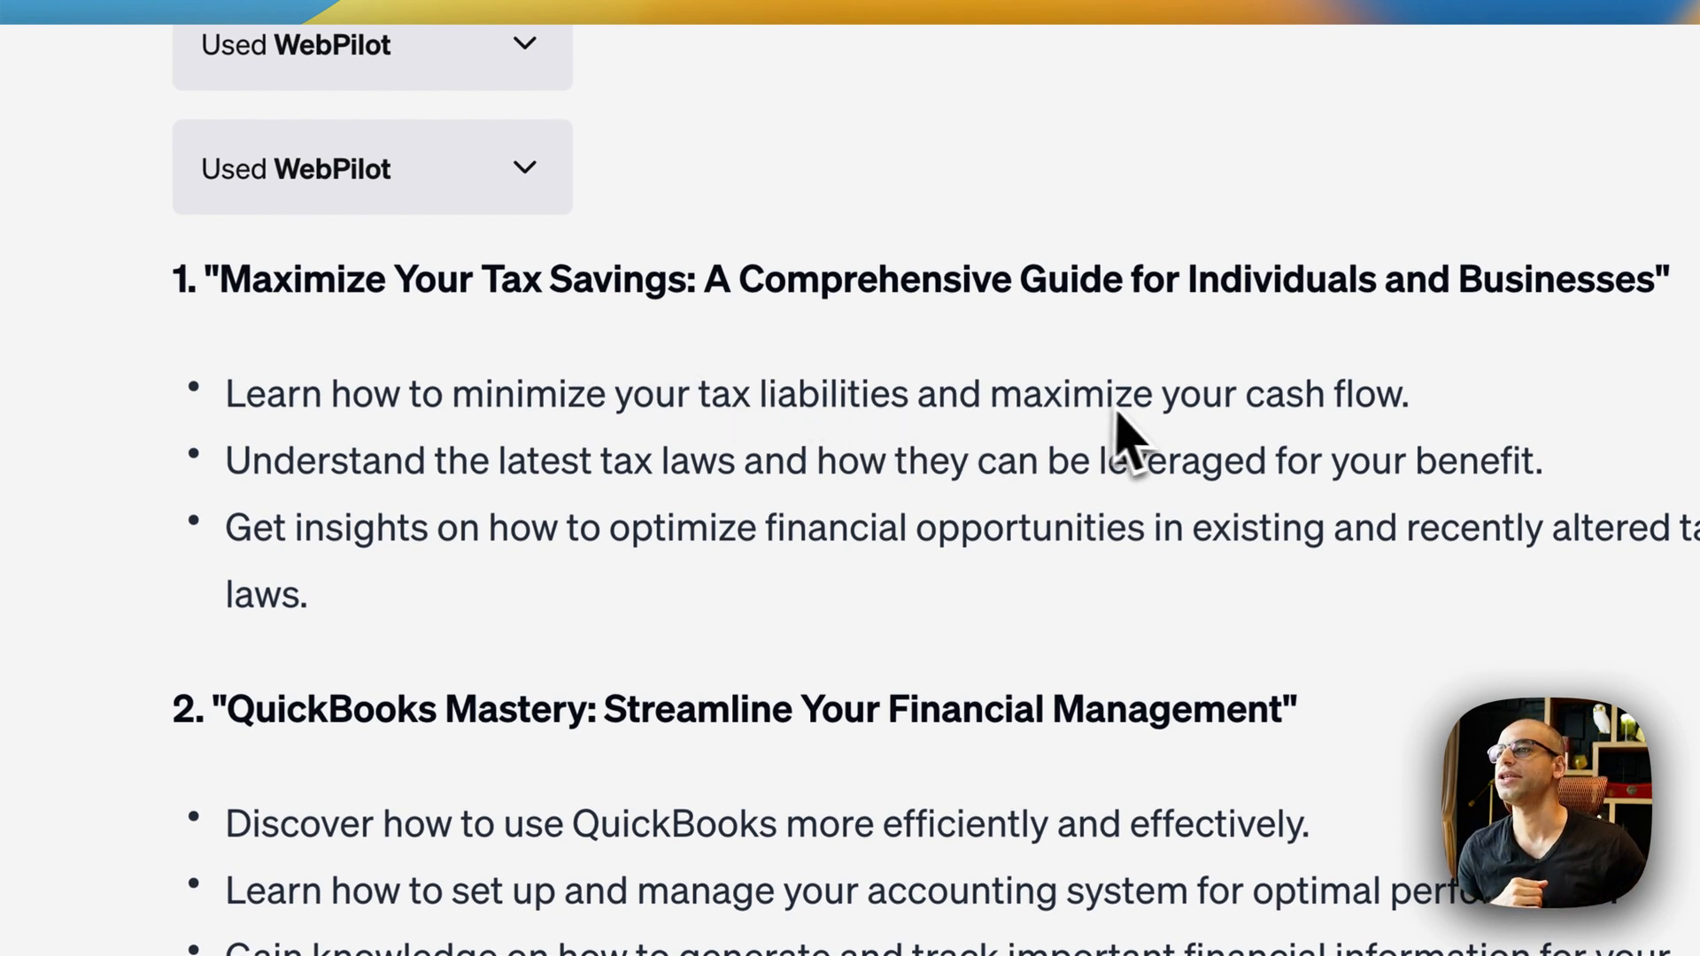
Step: Read through the three lead magnets in the response, highlighting the tax savings bullet points and the retirement planning title
{"action": "left_click_drag", "start_coordinate": [252, 460], "coordinate": [783, 458]}
{"action": "left_click_drag", "start_coordinate": [975, 458], "coordinate": [1520, 469]}
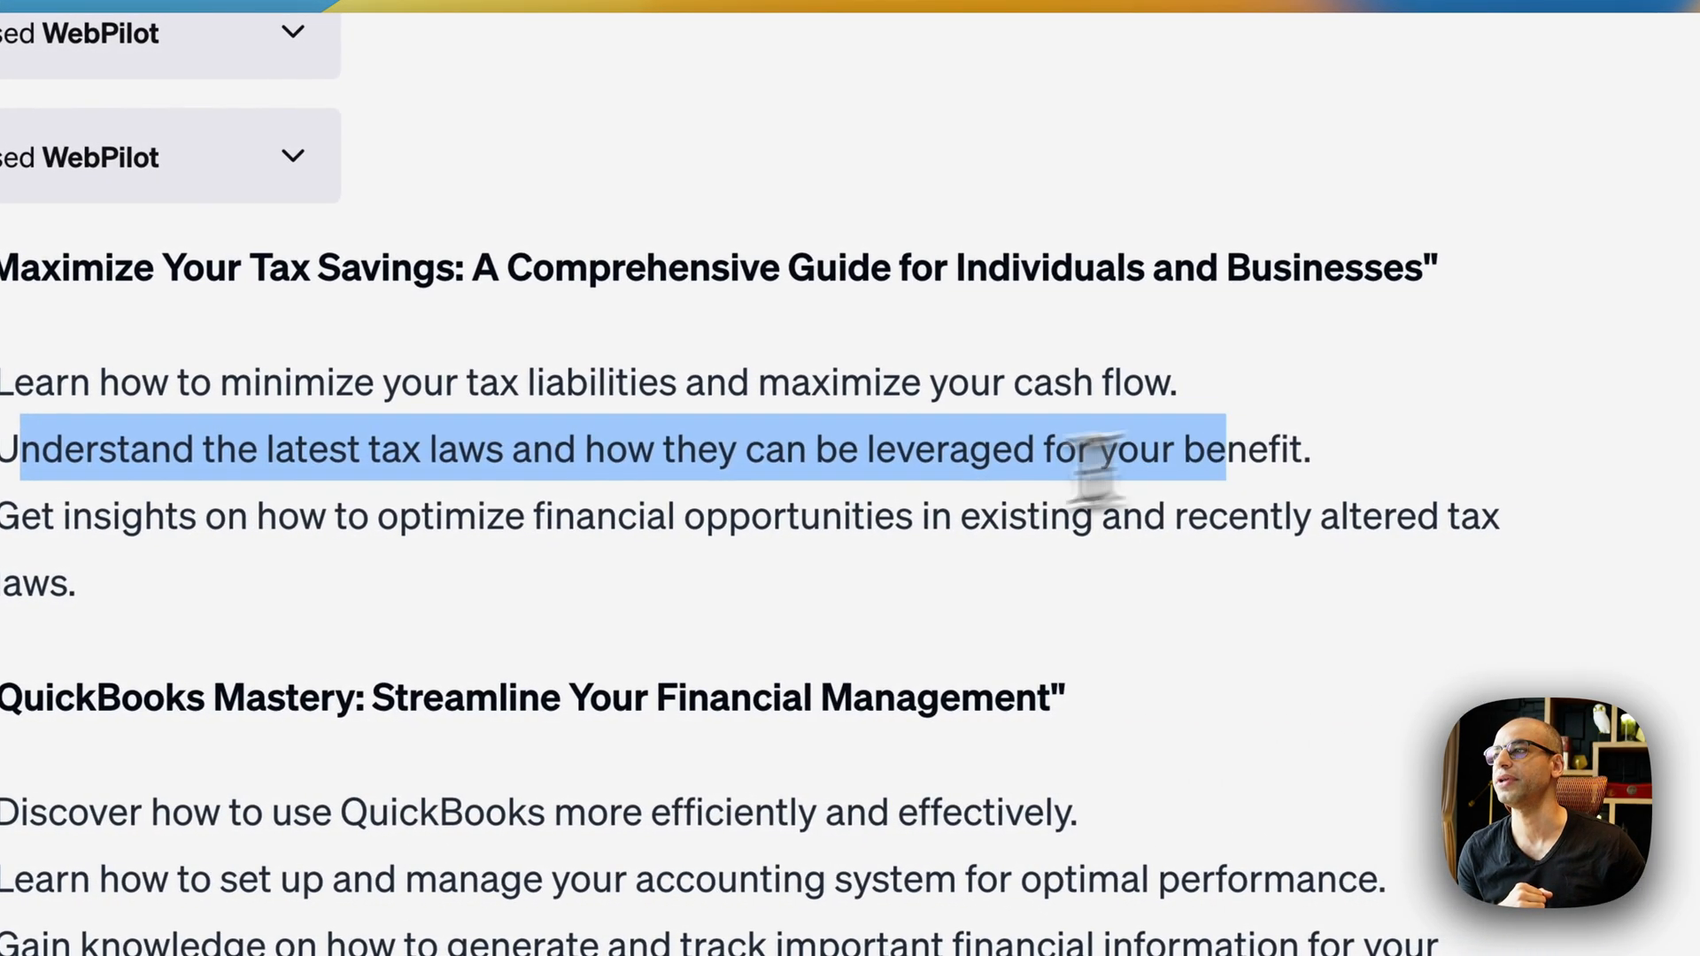
{"action": "left_click_drag", "start_coordinate": [61, 517], "coordinate": [754, 516]}
{"action": "left_click_drag", "start_coordinate": [1162, 459], "coordinate": [608, 554]}
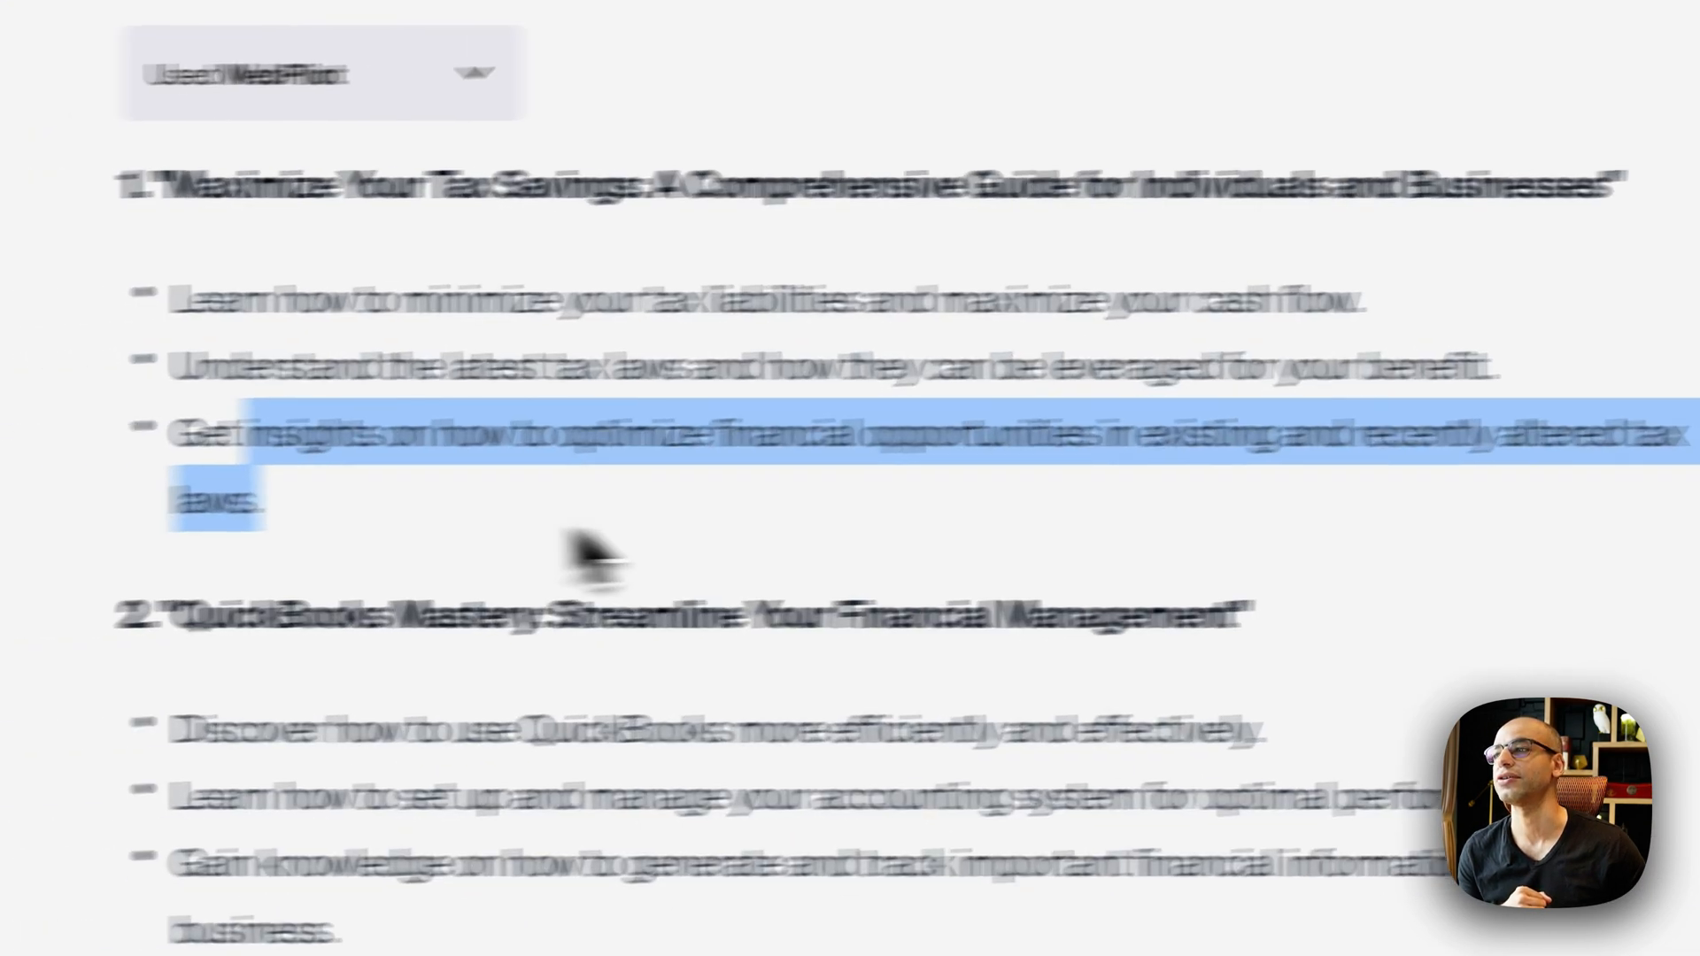
{"action": "left_click", "coordinate": [176, 489]}
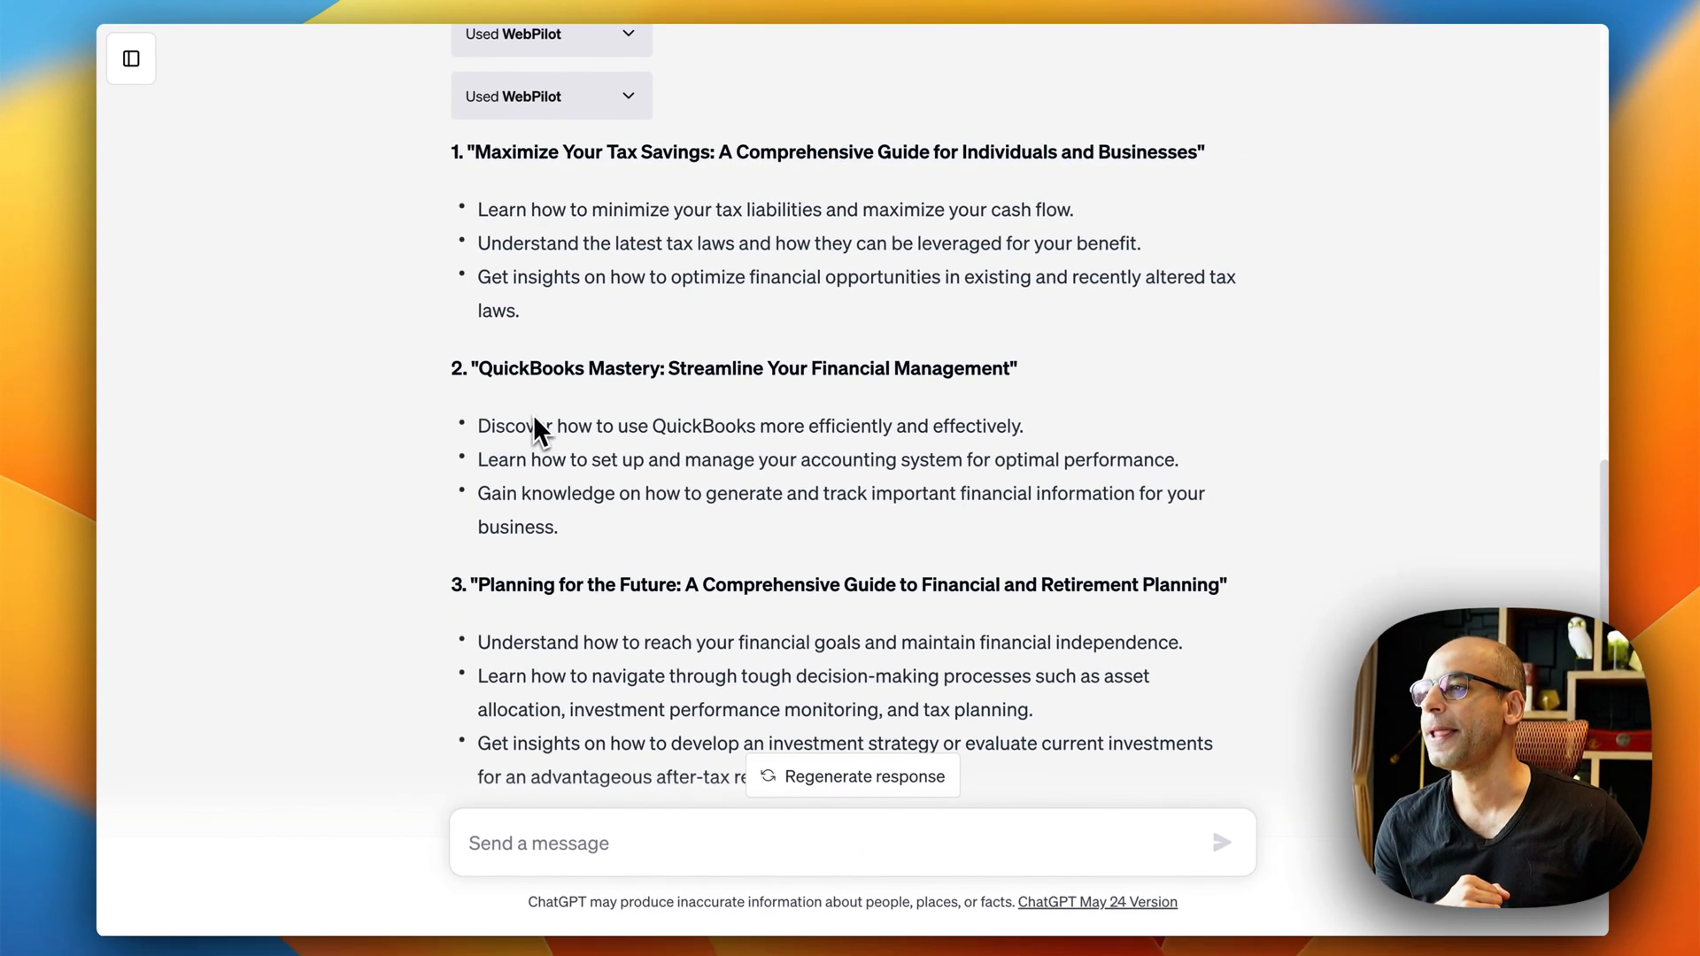
{"action": "left_click_drag", "start_coordinate": [519, 302], "coordinate": [1029, 304]}
{"action": "left_click", "coordinate": [534, 375]}
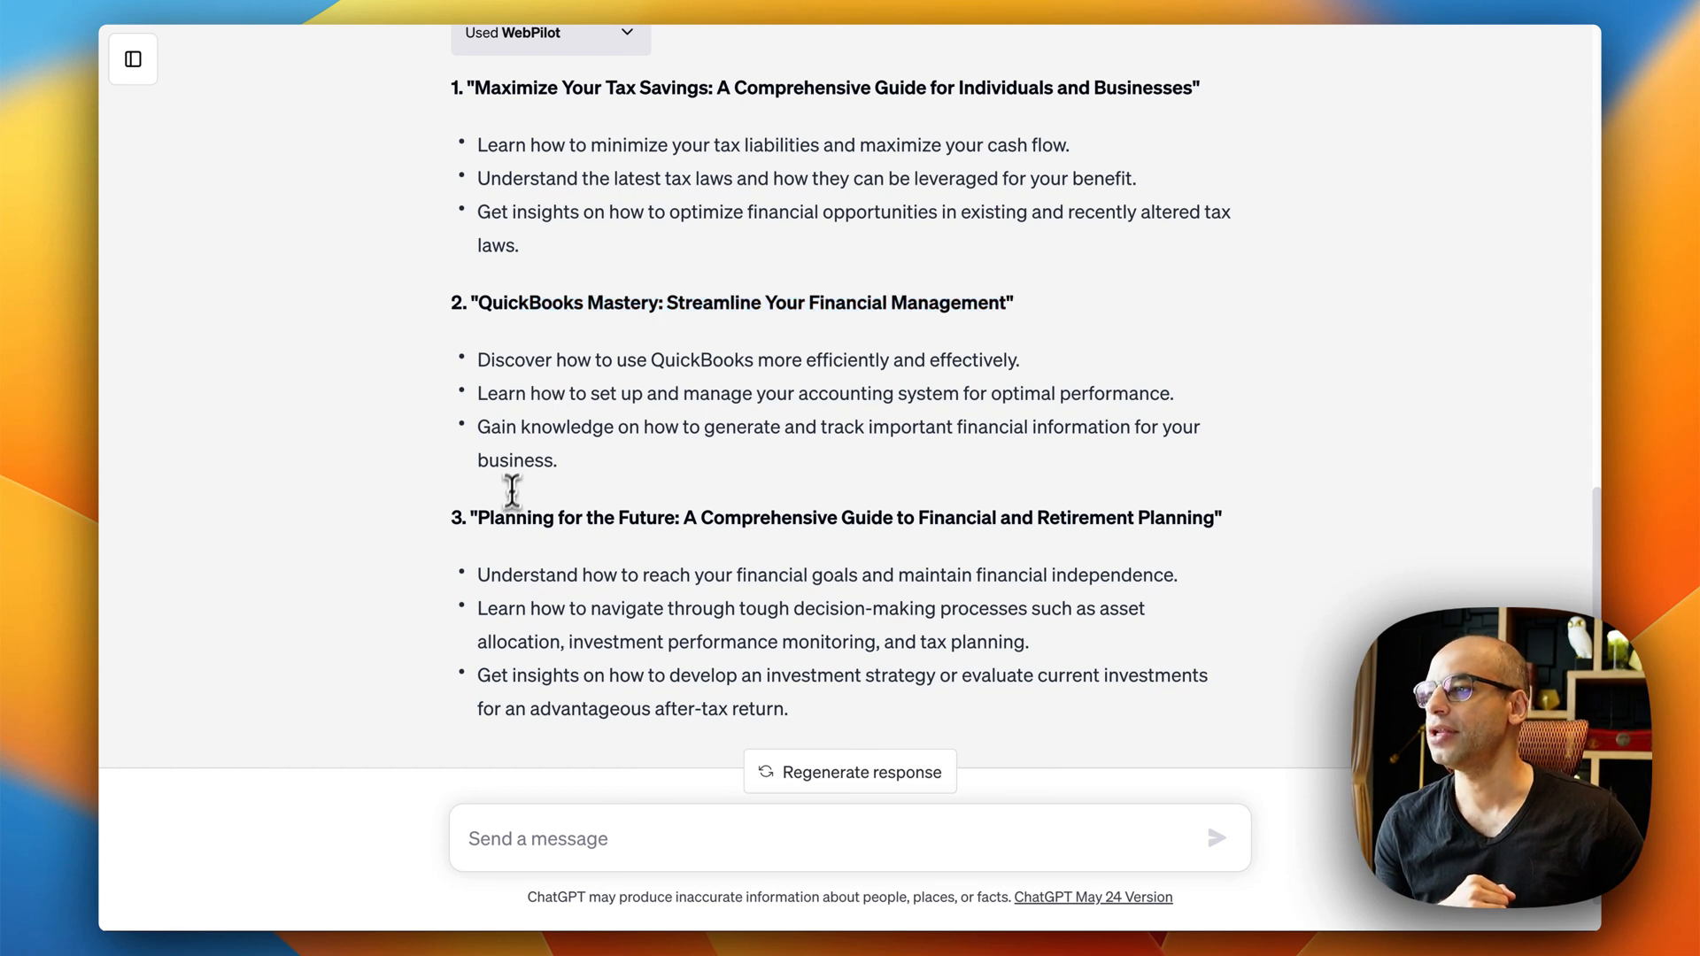
{"action": "left_click_drag", "start_coordinate": [490, 517], "coordinate": [1203, 517]}
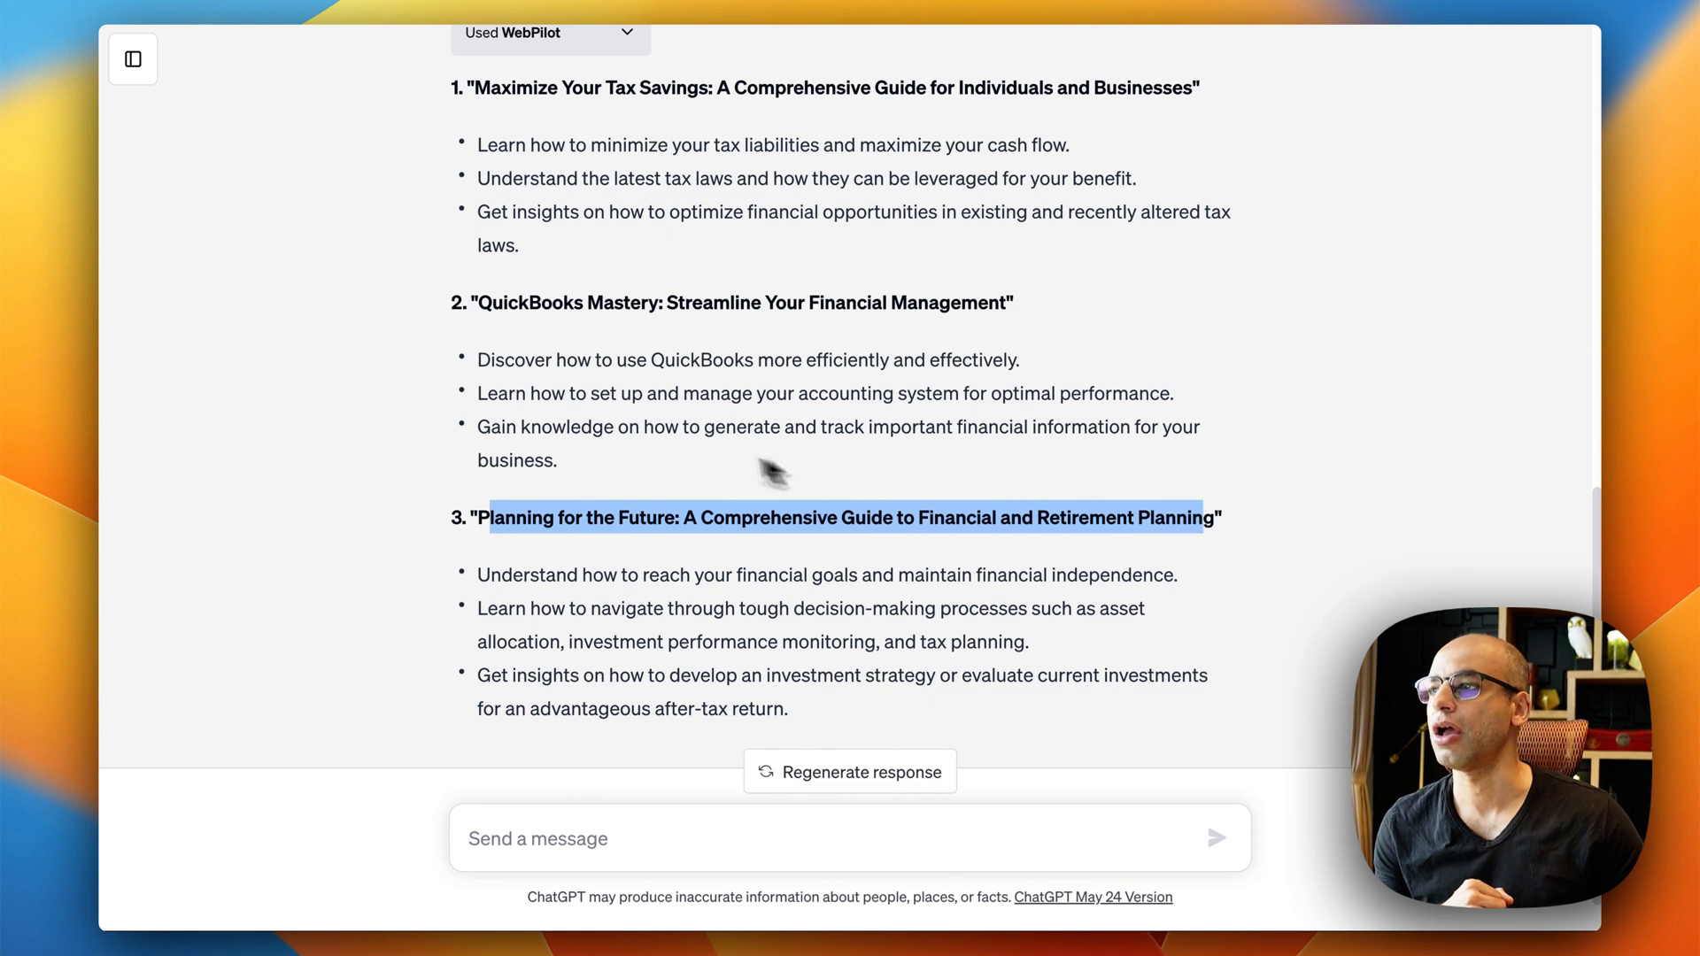
{"action": "scroll", "coordinate": [652, 427], "scroll_direction": "up", "scroll_amount": 2}
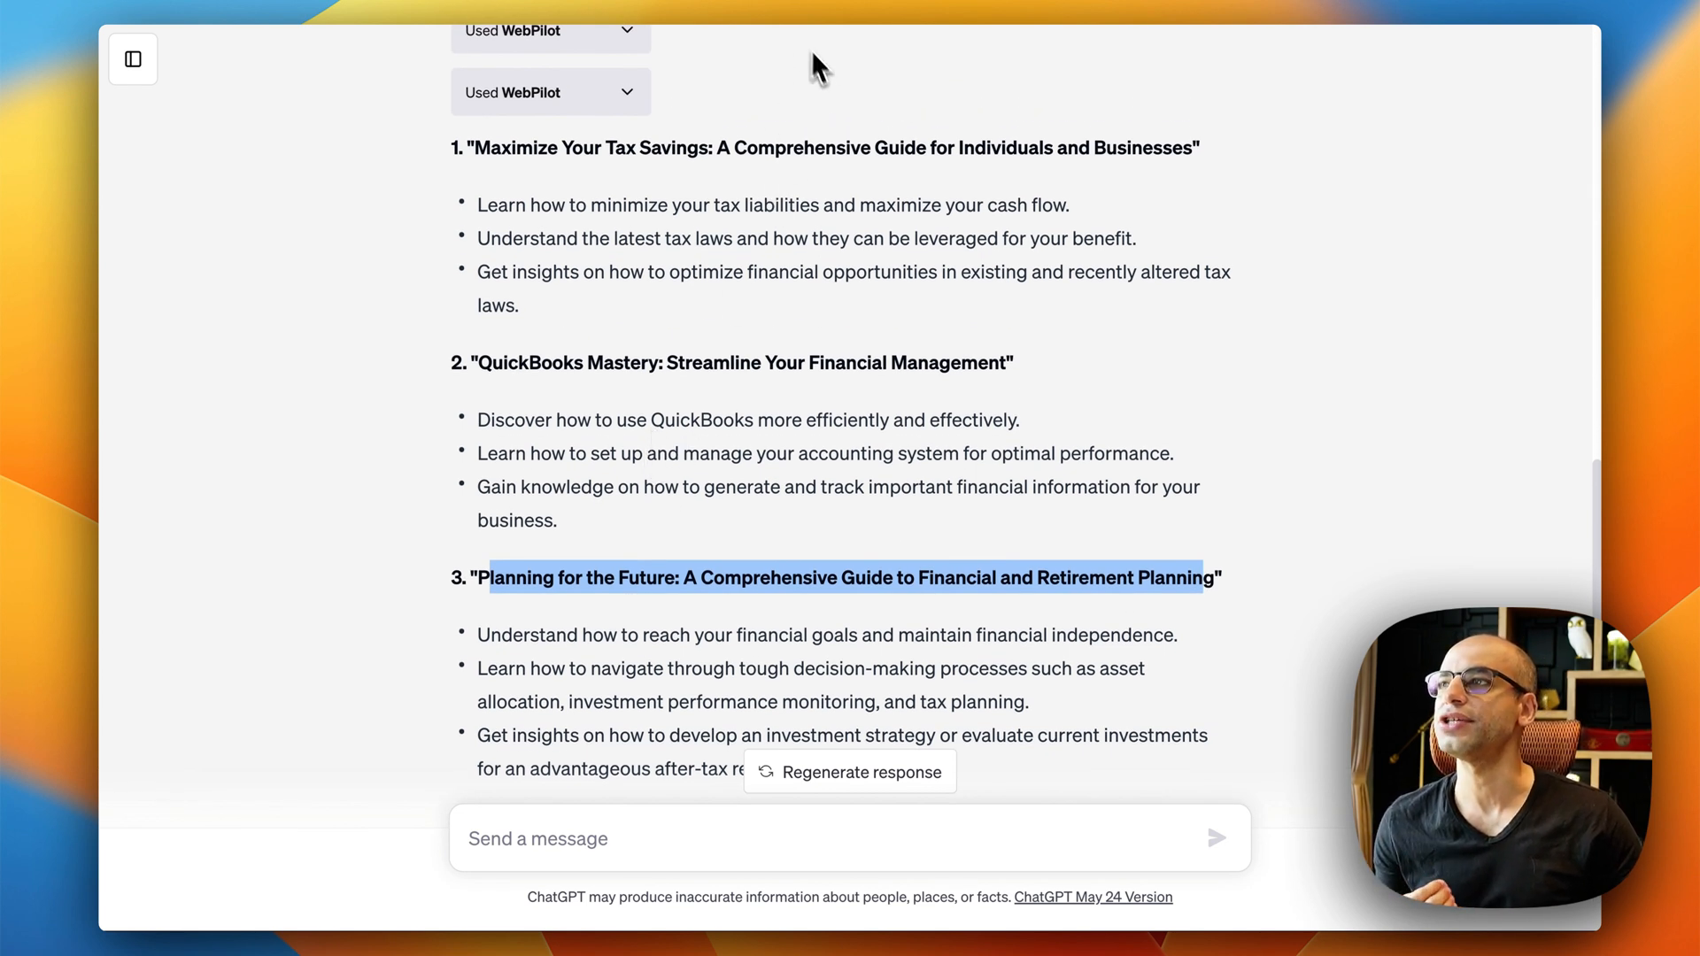
{"action": "left_click", "coordinate": [930, 3]}
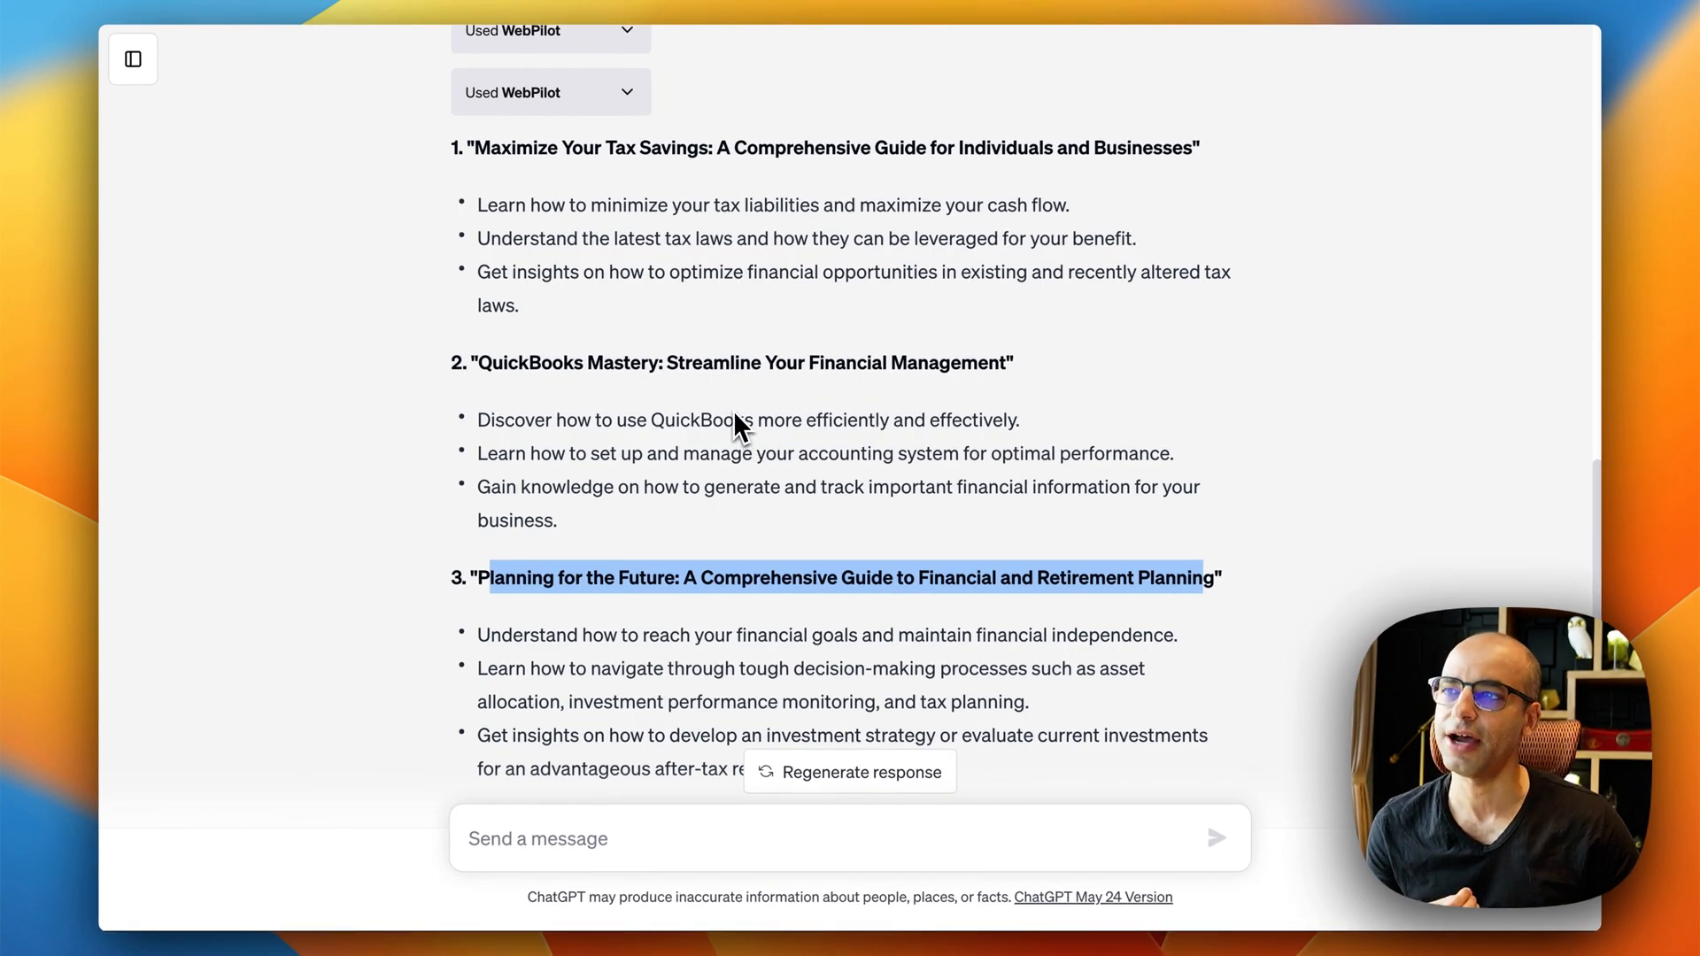
Step: Review the original prompt and its page URLs against the generated lead magnets
{"action": "scroll", "coordinate": [733, 413], "scroll_direction": "up", "scroll_amount": 3}
{"action": "scroll", "coordinate": [735, 423], "scroll_direction": "up", "scroll_amount": 10}
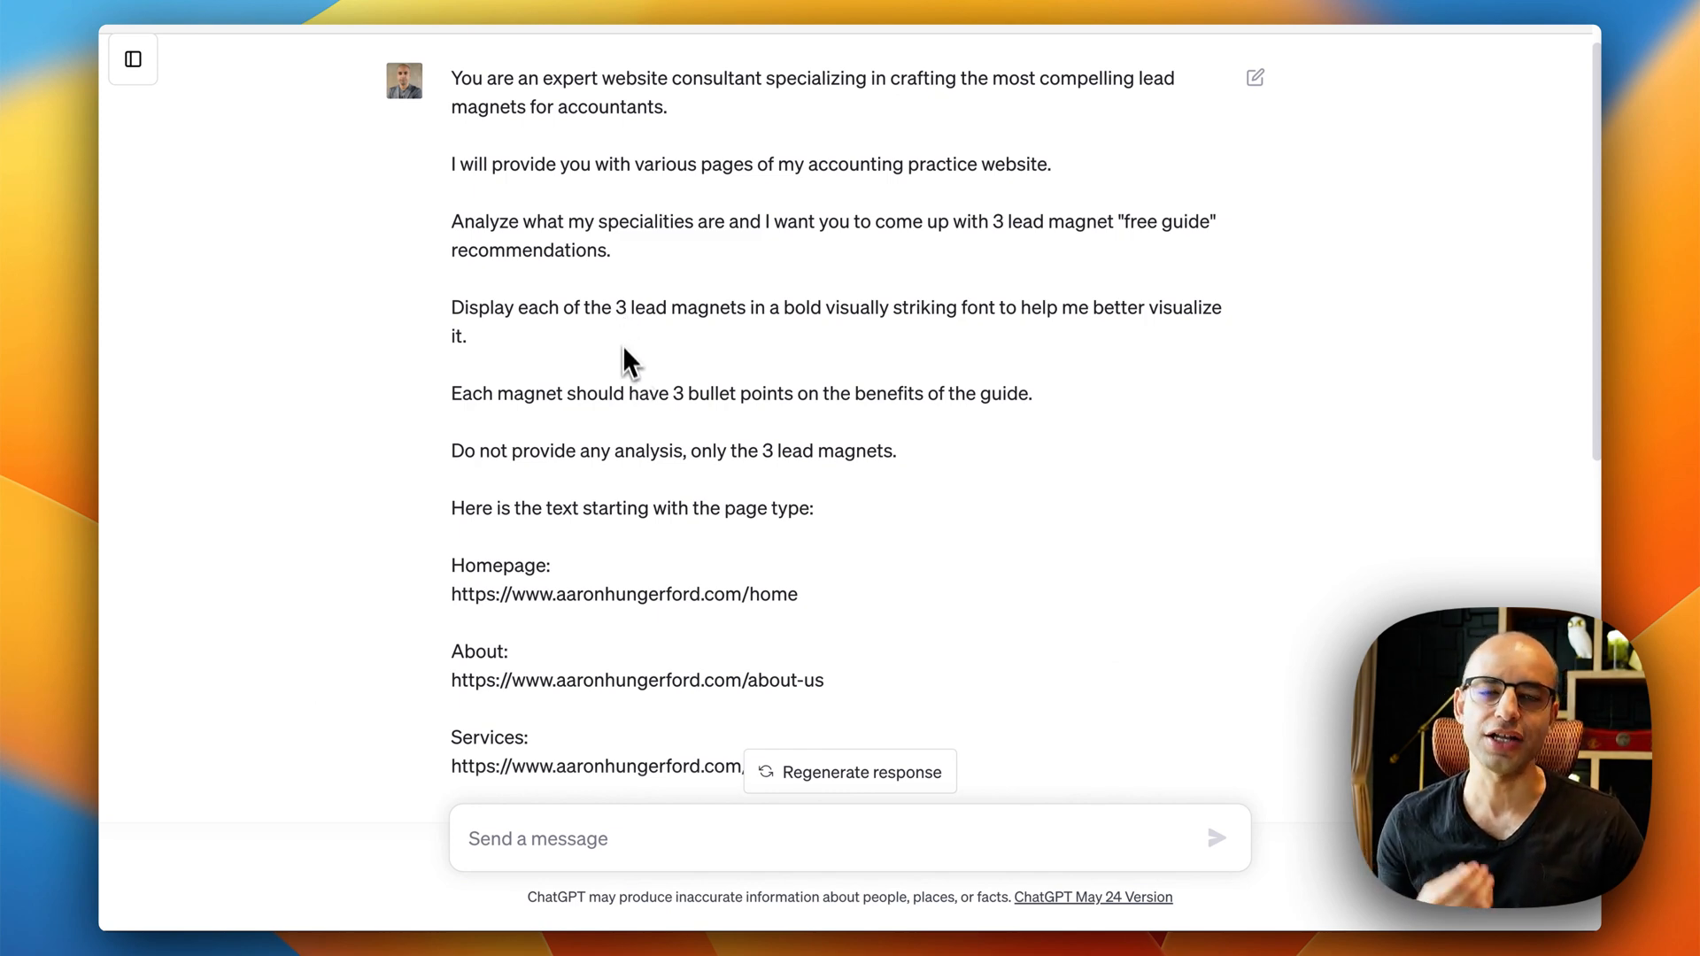
{"action": "scroll", "coordinate": [620, 358], "scroll_direction": "down", "scroll_amount": 6}
{"action": "scroll", "coordinate": [610, 352], "scroll_direction": "down", "scroll_amount": 4}
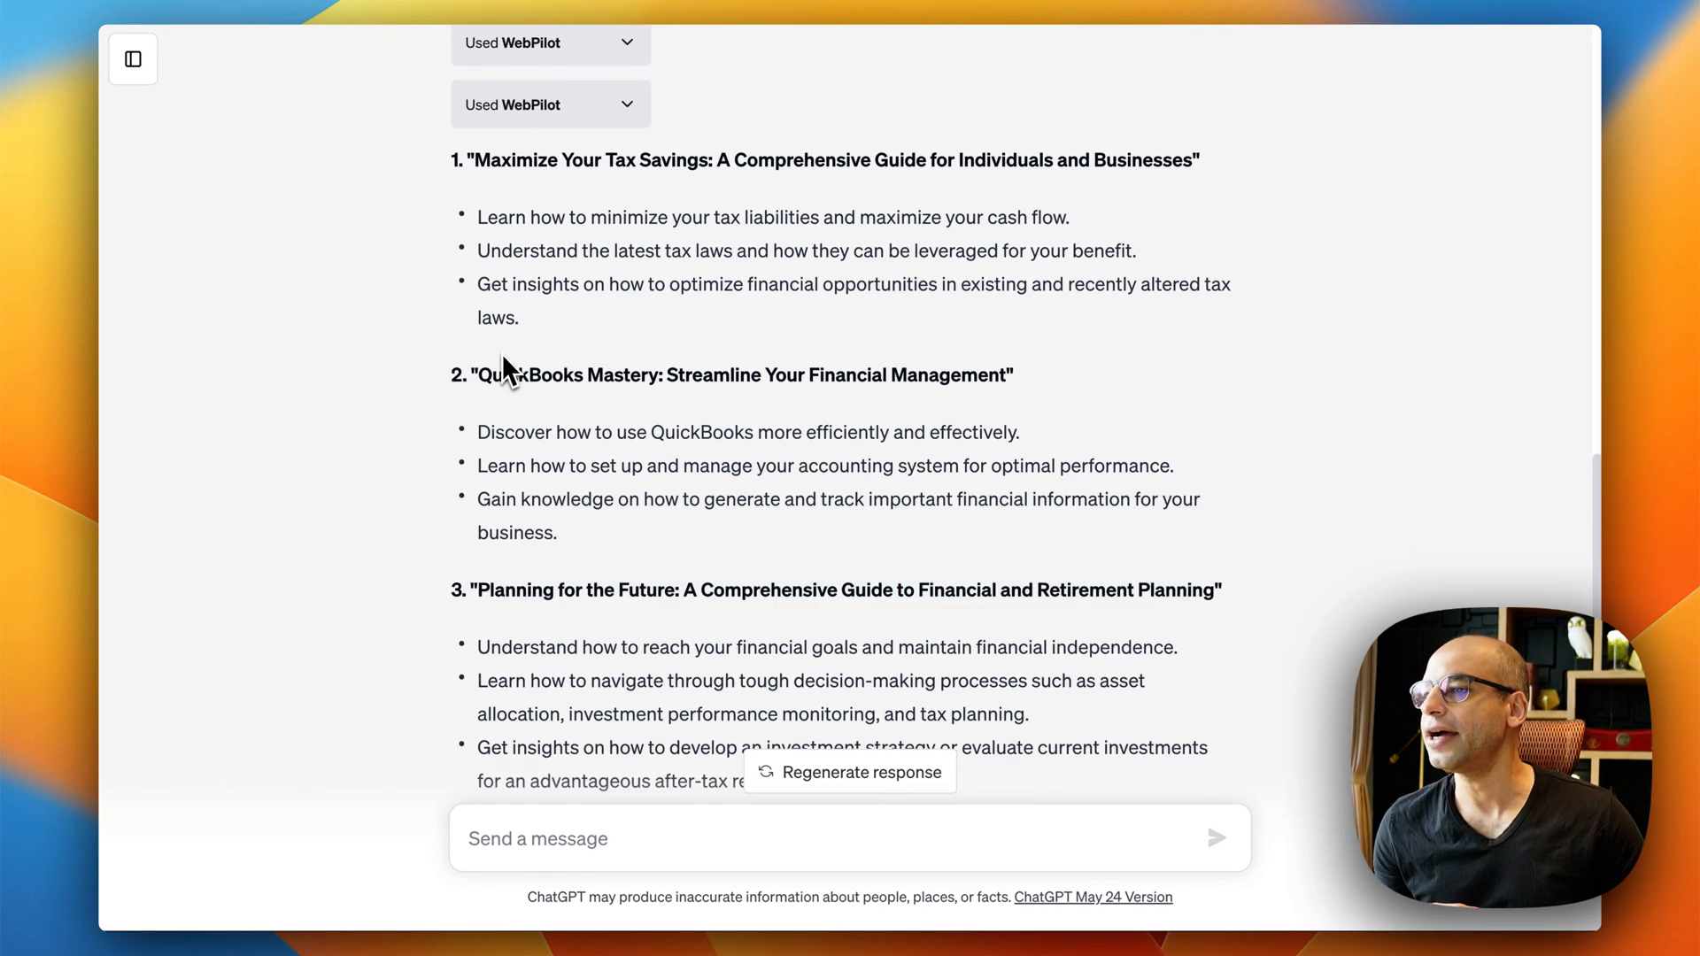
{"action": "scroll", "coordinate": [502, 356], "scroll_direction": "up", "scroll_amount": 2}
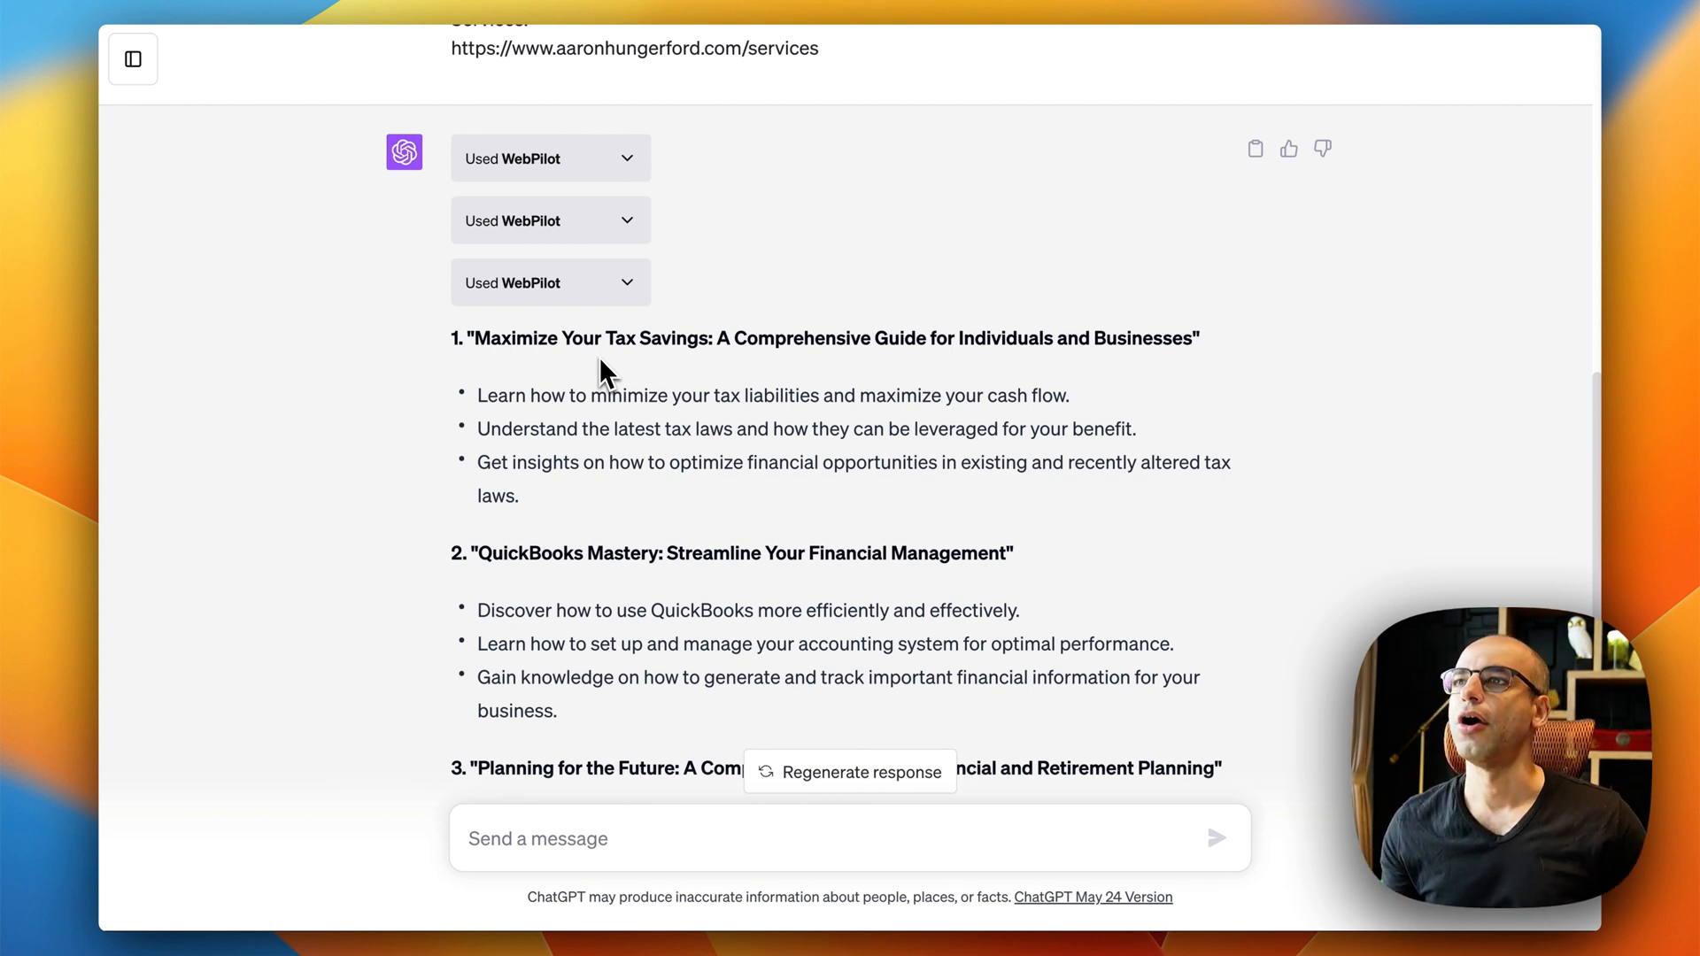
{"action": "scroll", "coordinate": [719, 300], "scroll_direction": "up", "scroll_amount": 2}
{"action": "scroll", "coordinate": [719, 302], "scroll_direction": "up", "scroll_amount": 2}
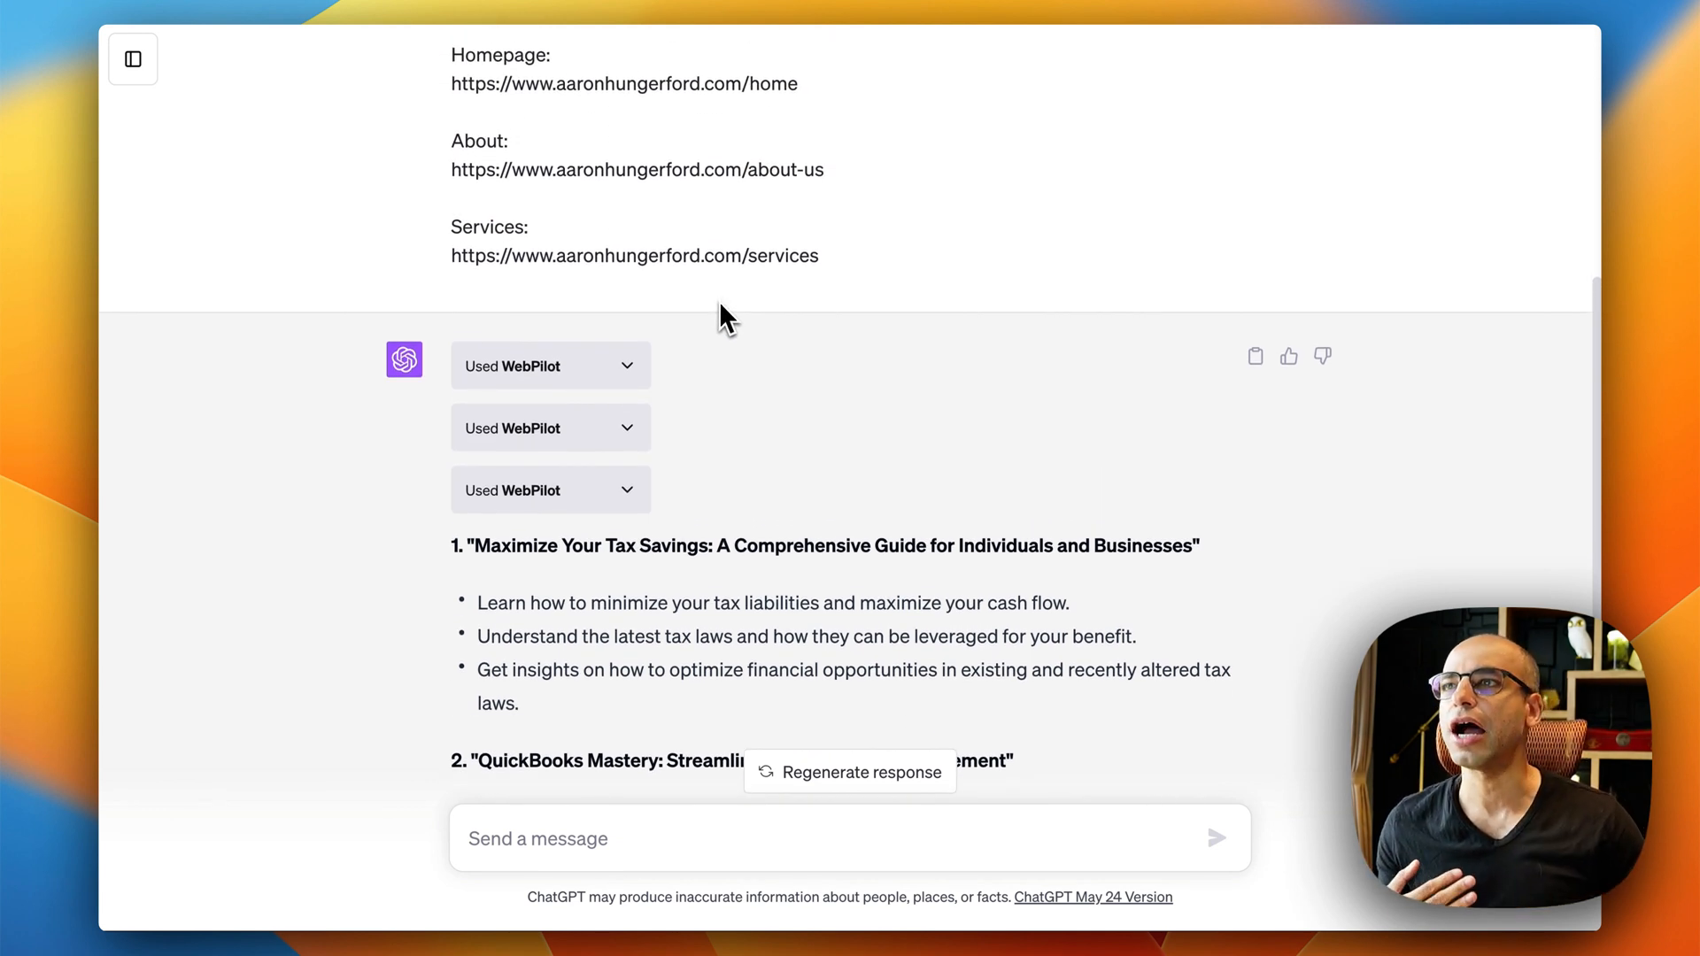
Step: Switch to Carrd, open the starting point gallery and browse the available templates
{"action": "left_click", "coordinate": [1016, 1]}
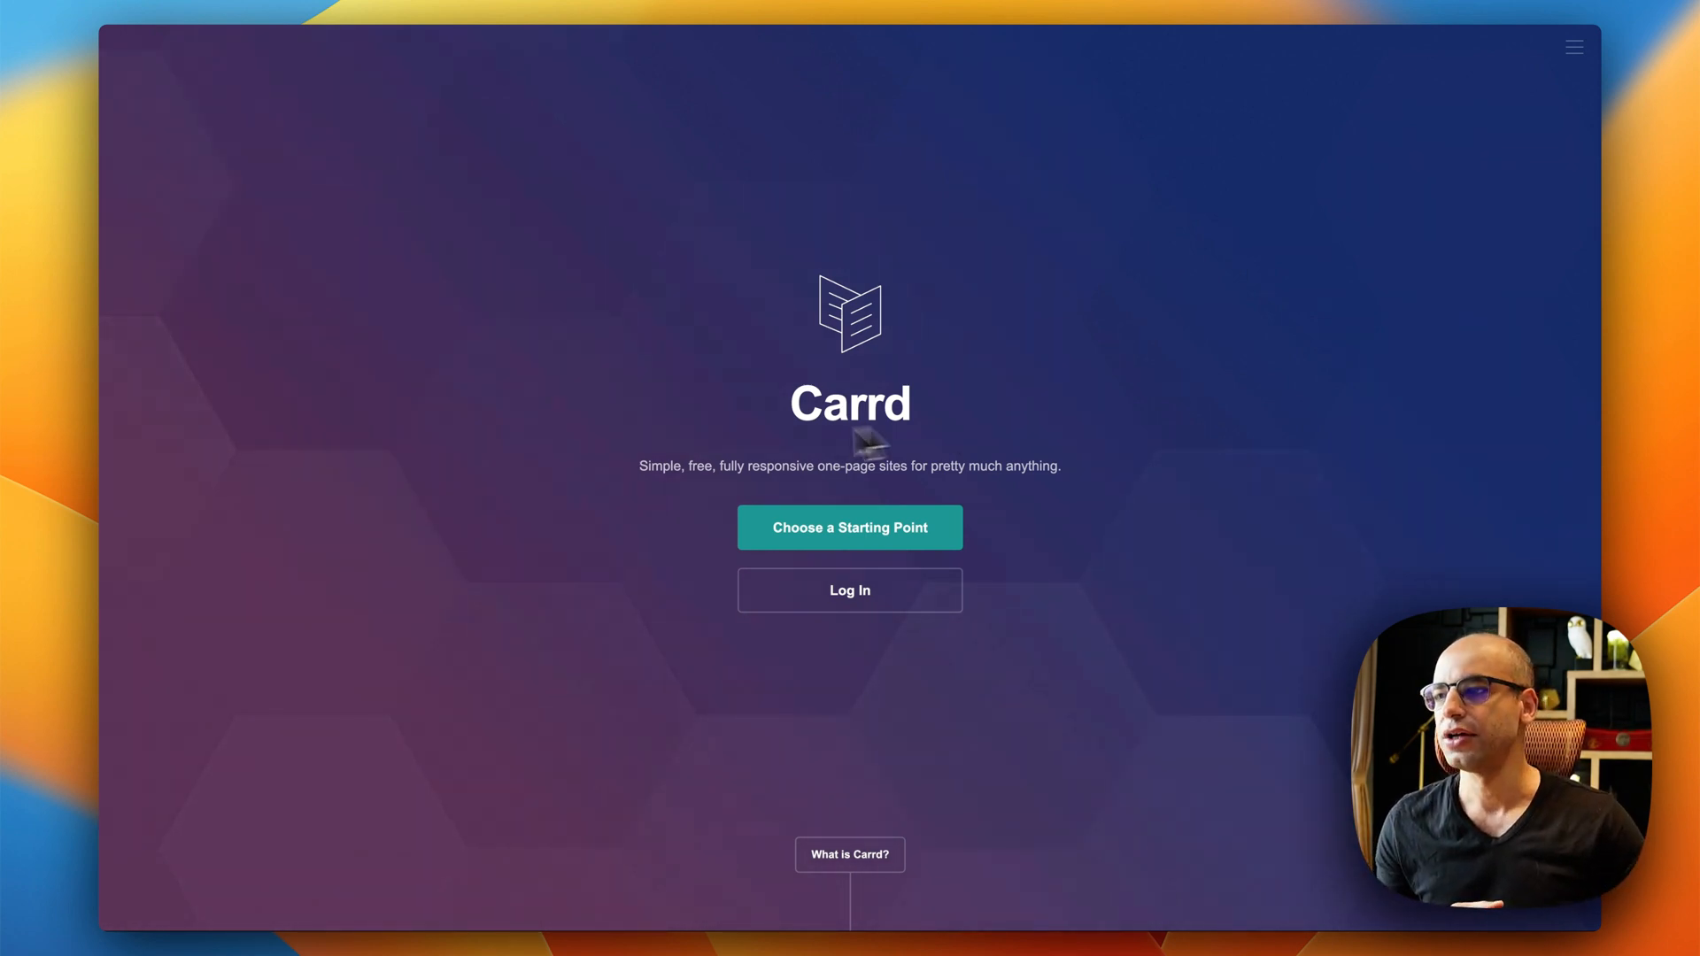
{"action": "left_click", "coordinate": [819, 542]}
{"action": "scroll", "coordinate": [709, 547], "scroll_direction": "down", "scroll_amount": 20}
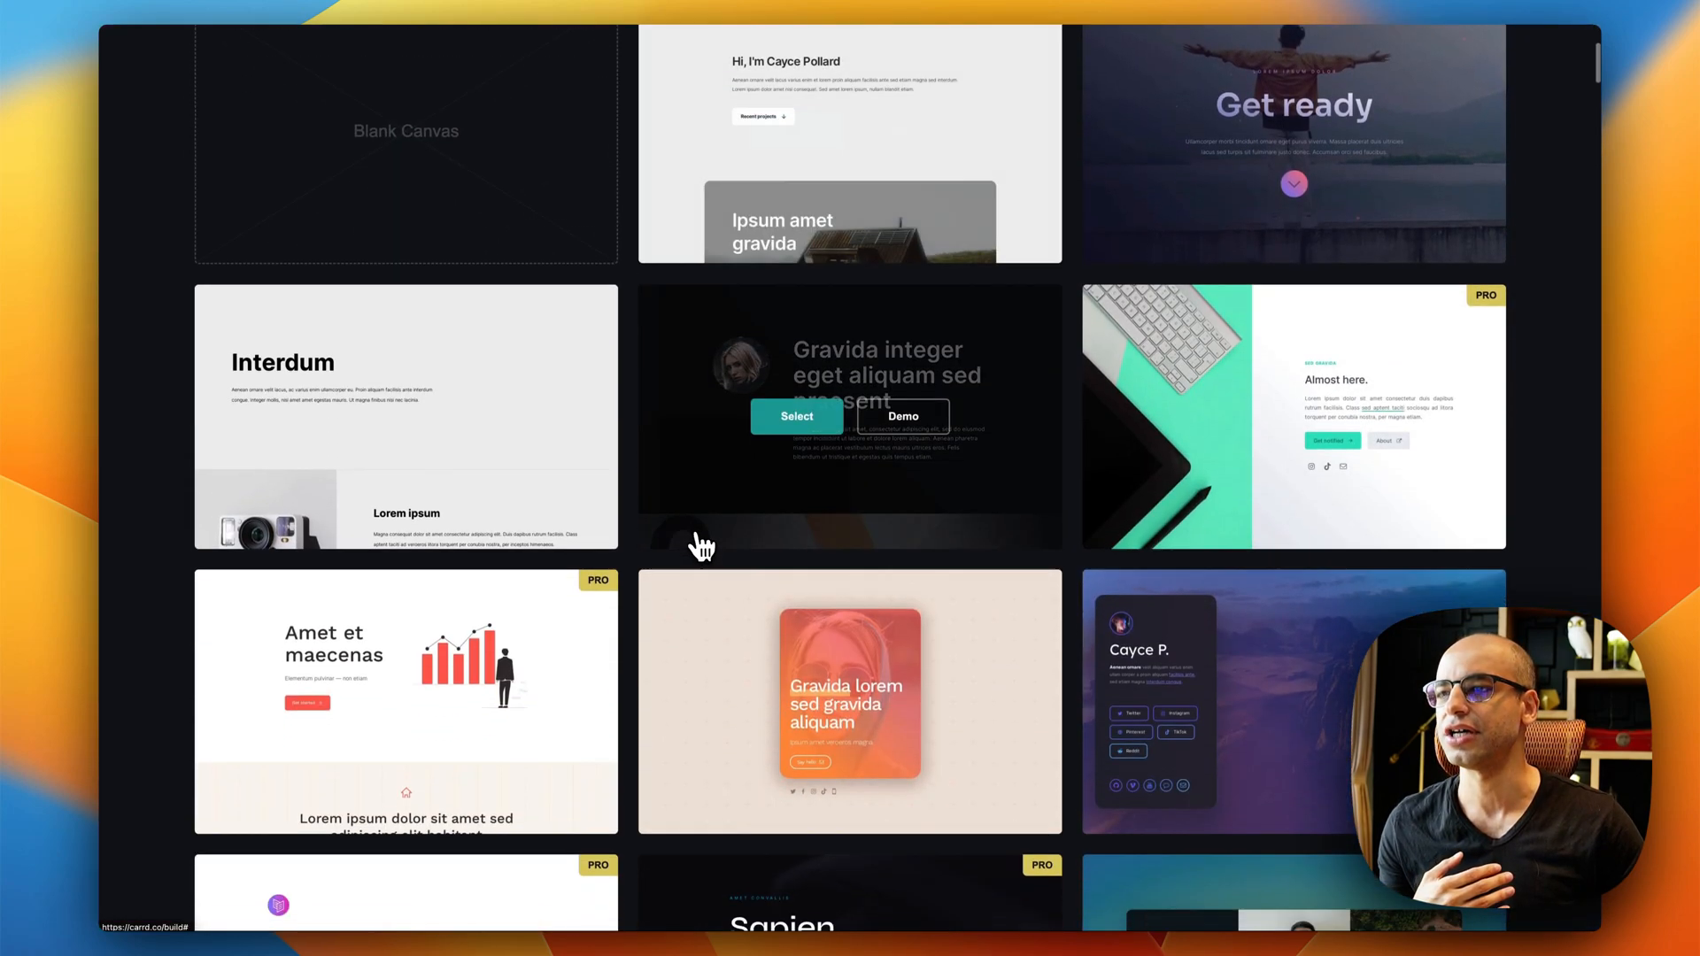
{"action": "scroll", "coordinate": [673, 496], "scroll_direction": "up", "scroll_amount": 20}
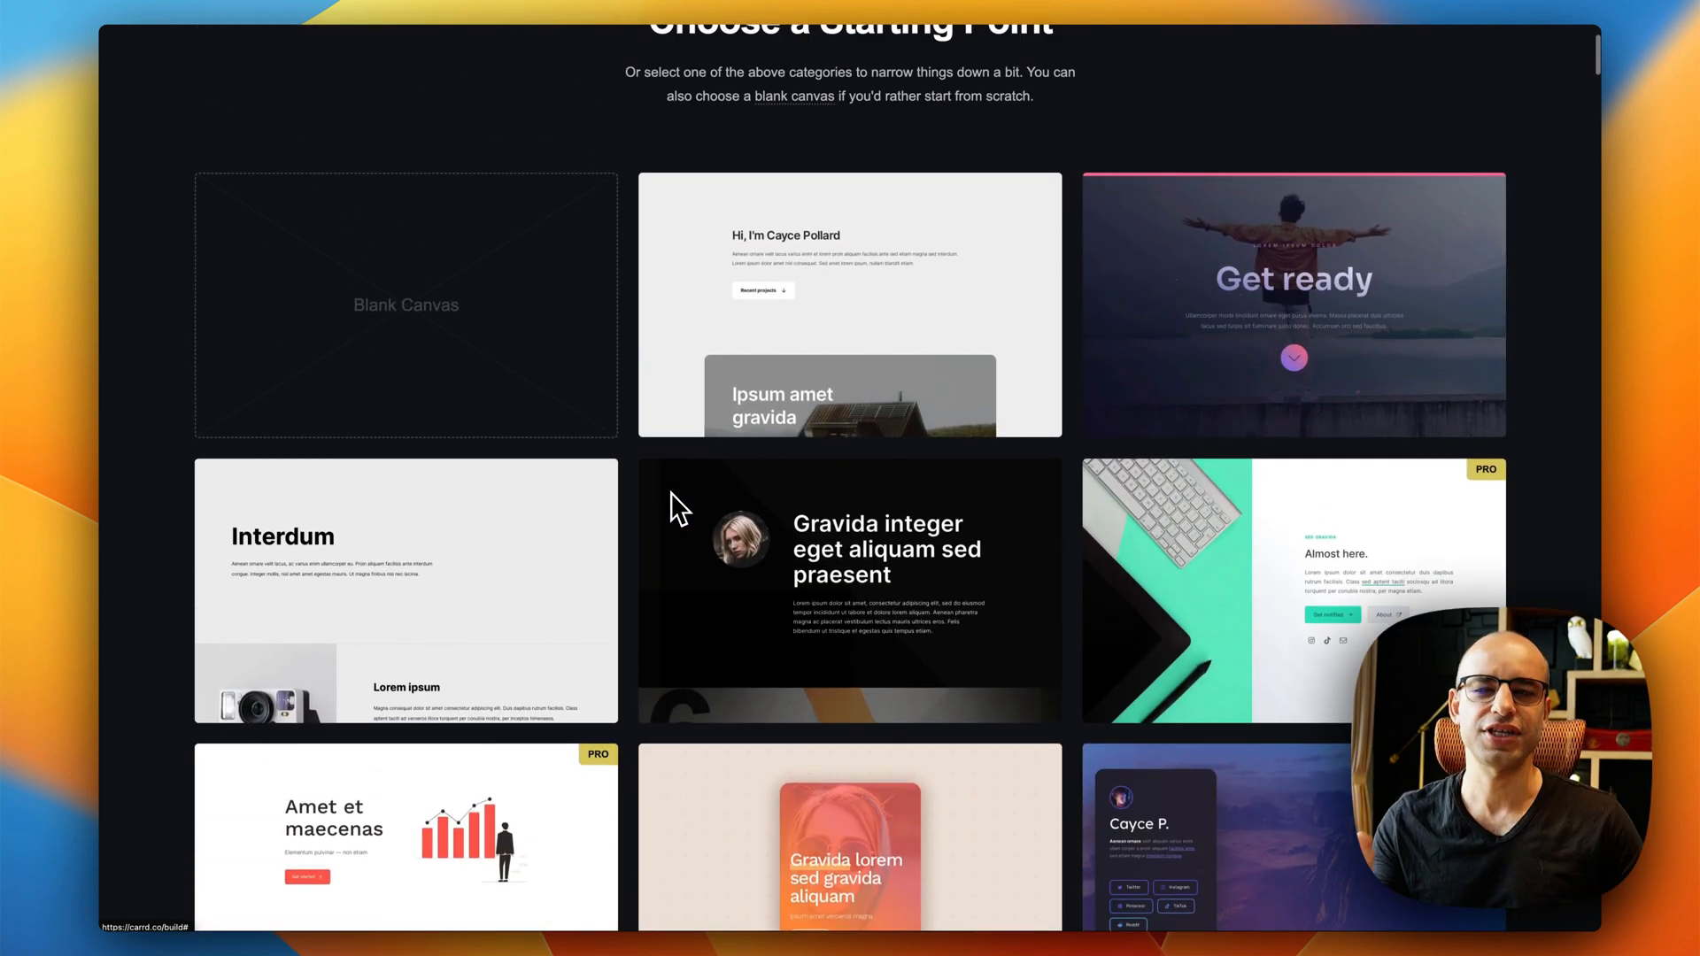
{"action": "mouse_move", "coordinate": [672, 493]}
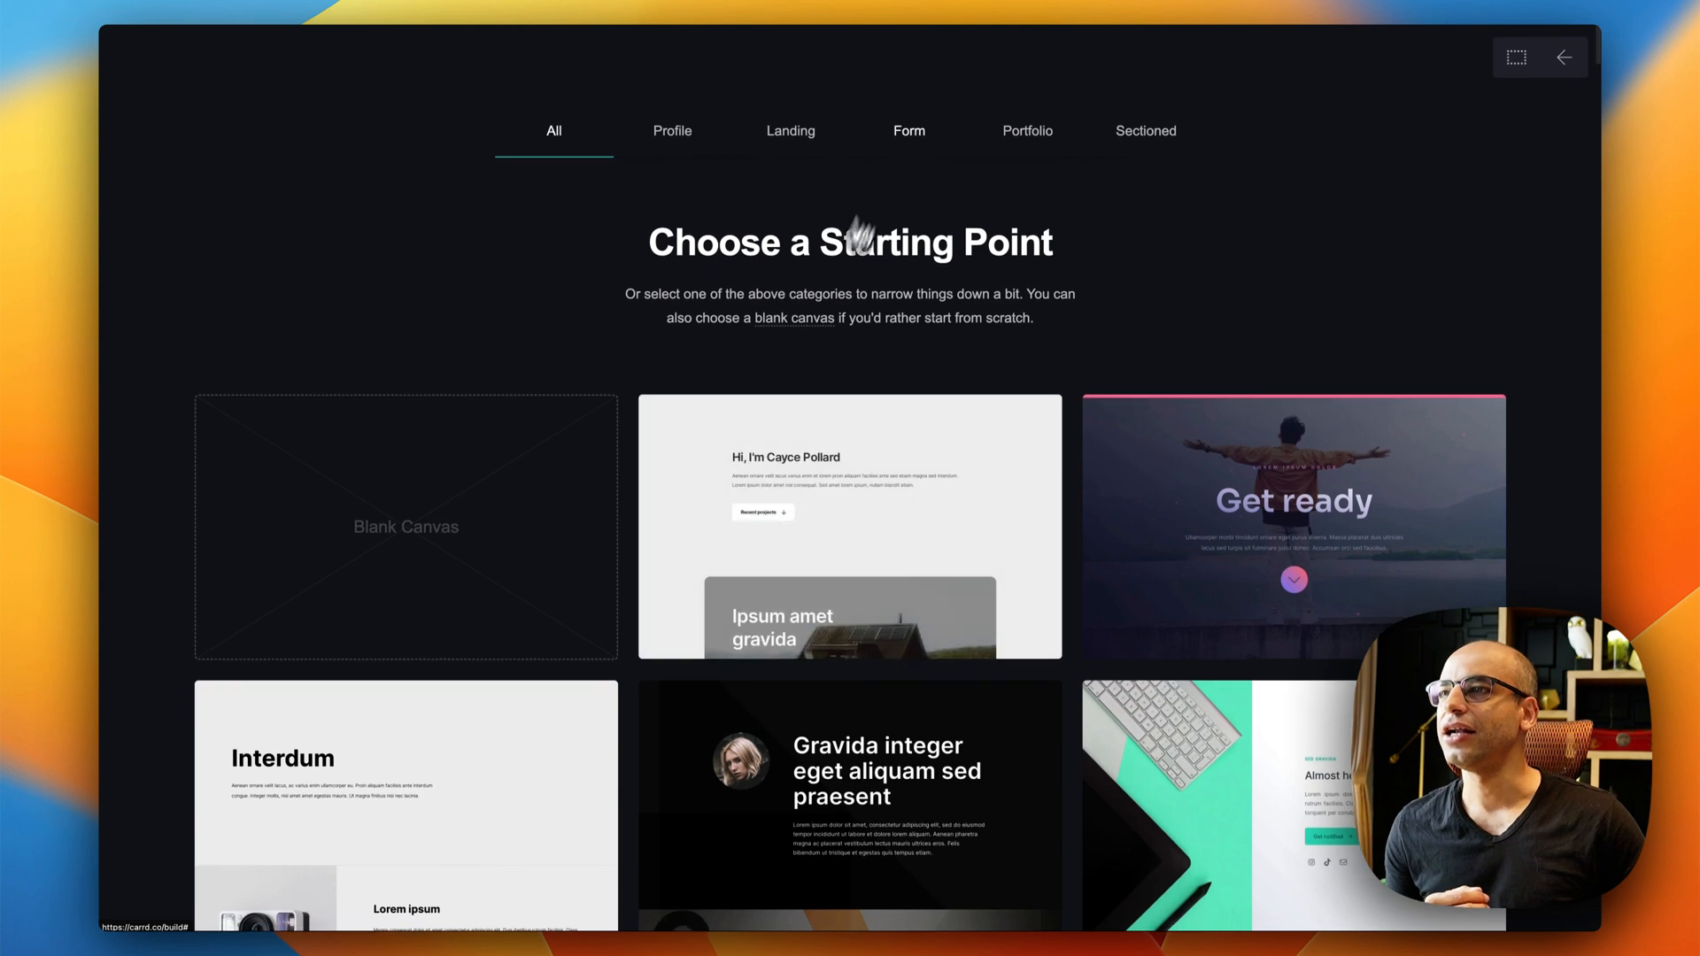
Step: Filter the templates to the Form category and open the demo of the "Explore the multiverse" sign-up template
{"action": "left_click", "coordinate": [909, 140]}
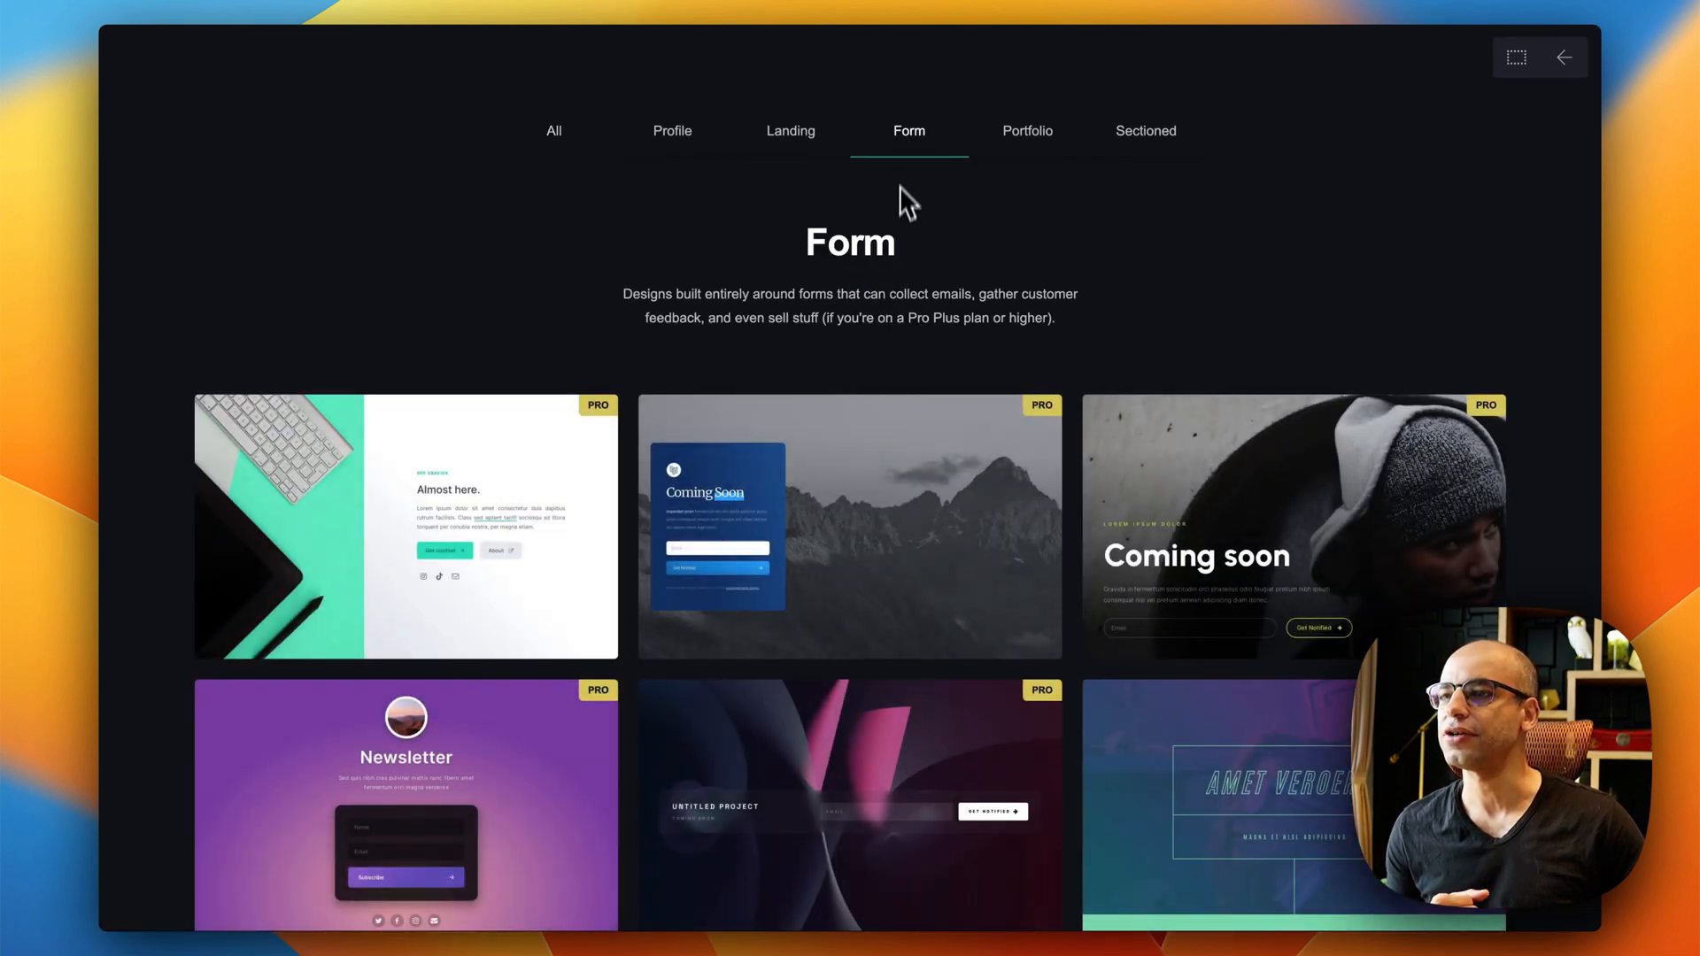
{"action": "scroll", "coordinate": [917, 279], "scroll_direction": "down", "scroll_amount": 5}
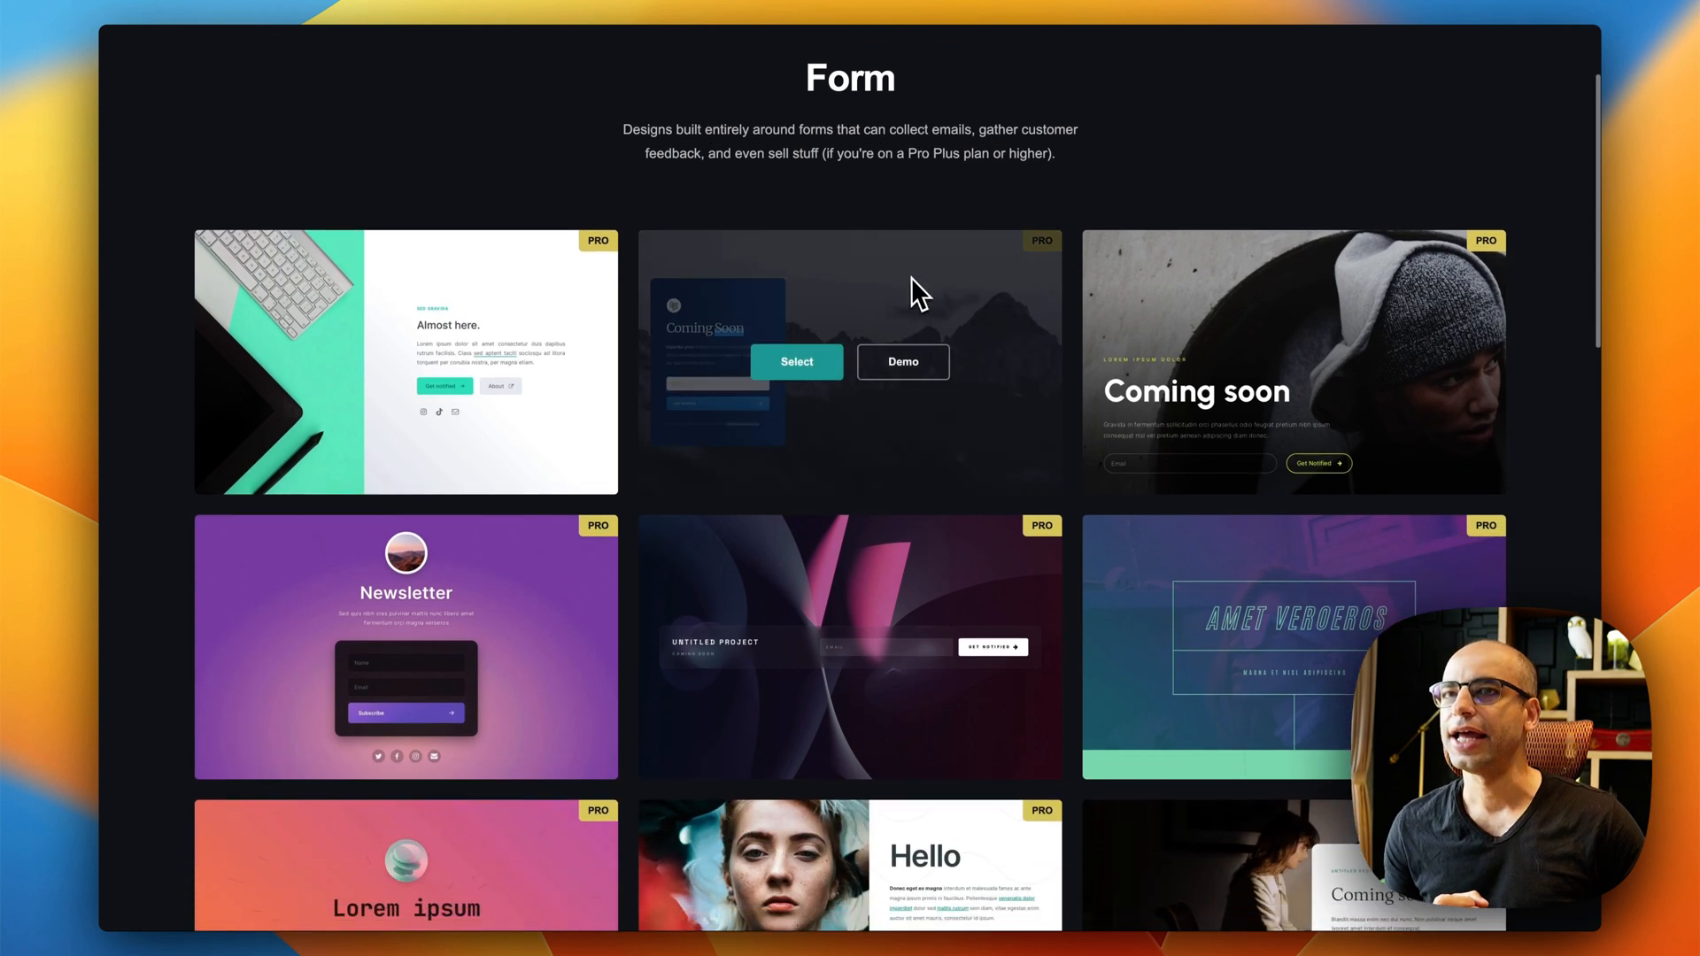
{"action": "scroll", "coordinate": [907, 274], "scroll_direction": "down", "scroll_amount": 6}
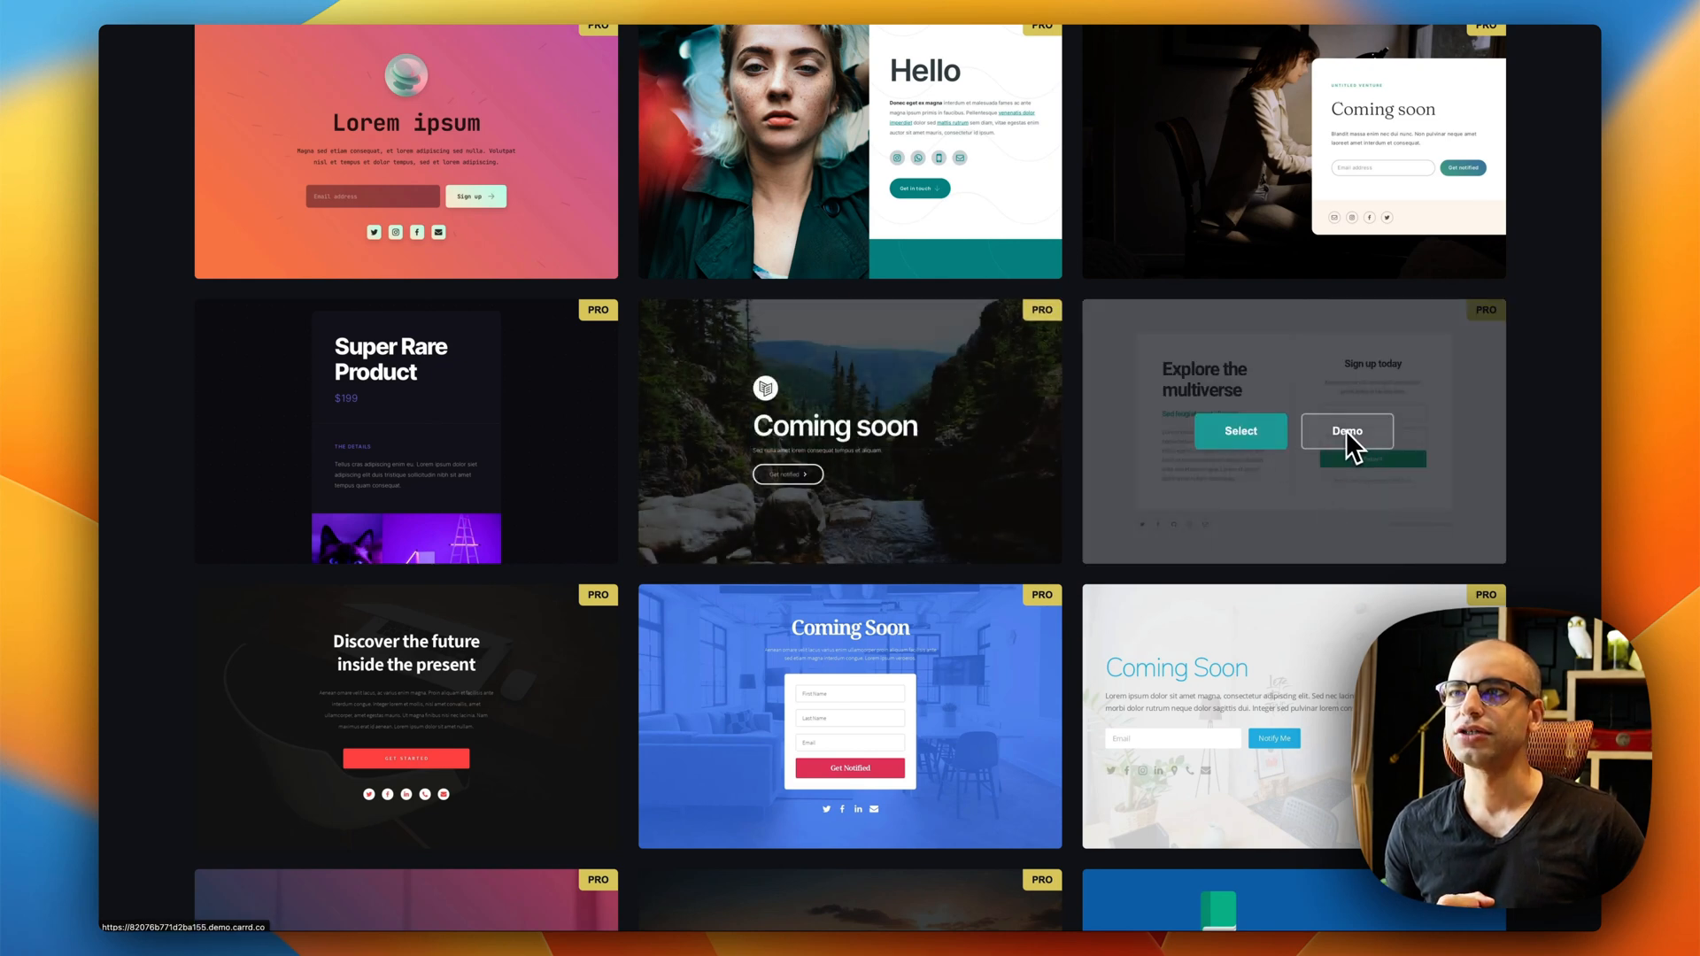
{"action": "left_click", "coordinate": [1341, 446]}
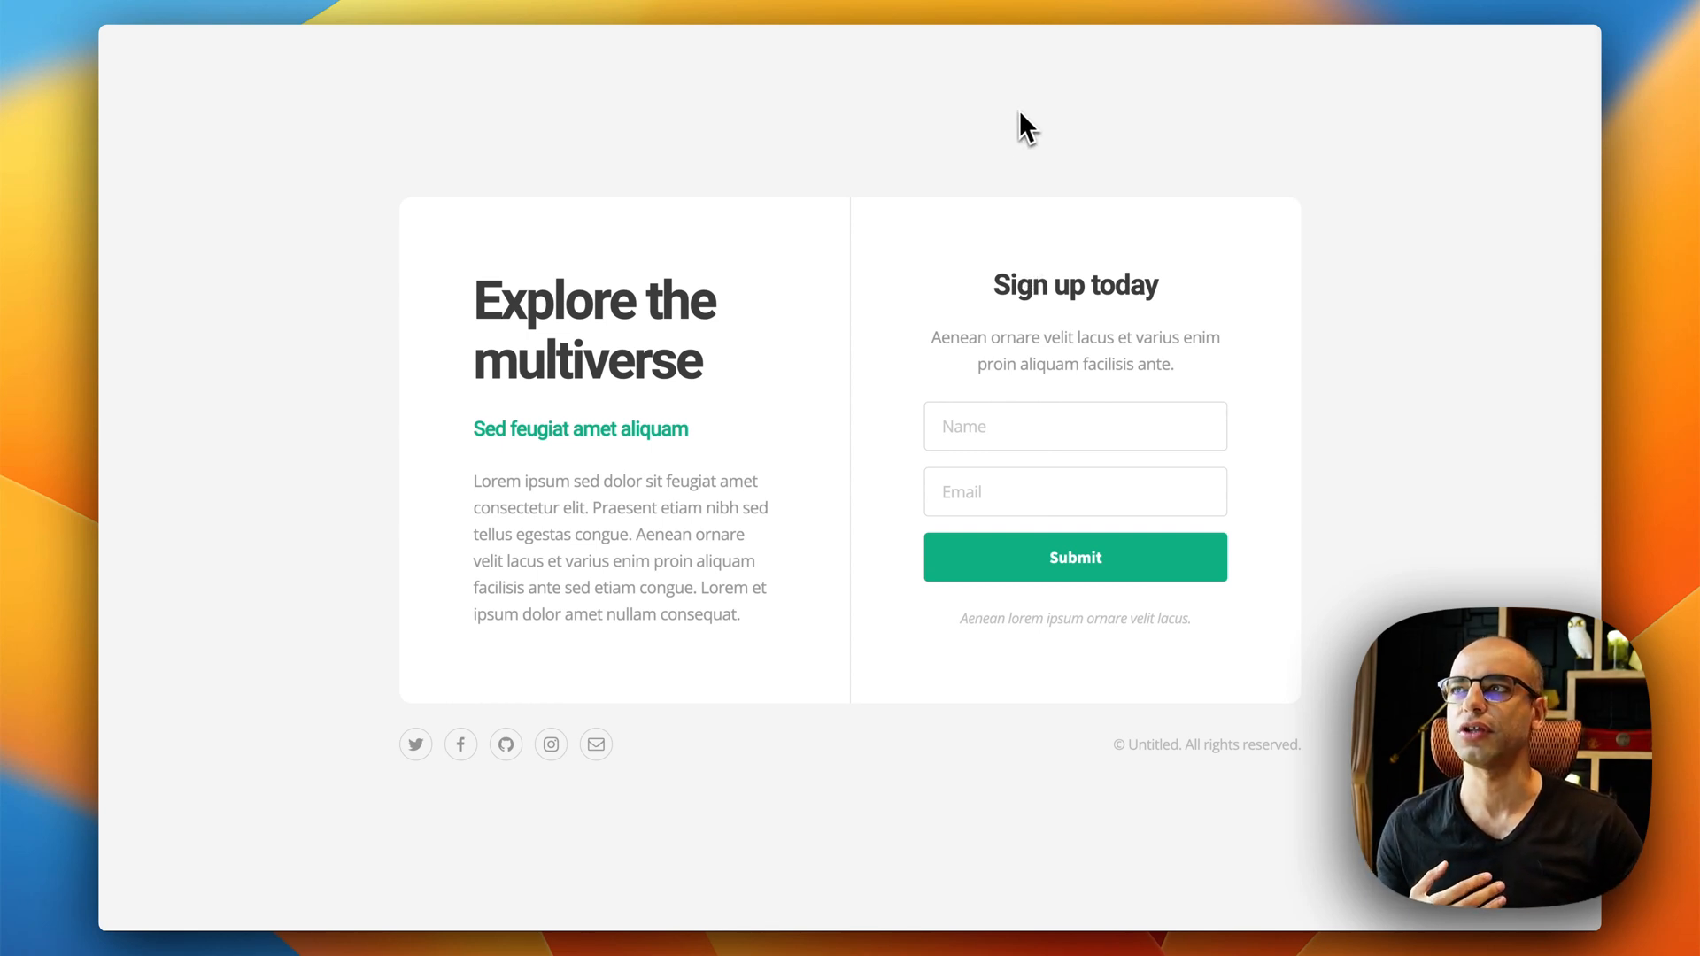
Step: Return to the ChatGPT response and review the "Maximize Your Tax Savings" lead magnet and its bullet points
{"action": "left_click", "coordinate": [842, 2]}
{"action": "scroll", "coordinate": [615, 527], "scroll_direction": "down", "scroll_amount": 1}
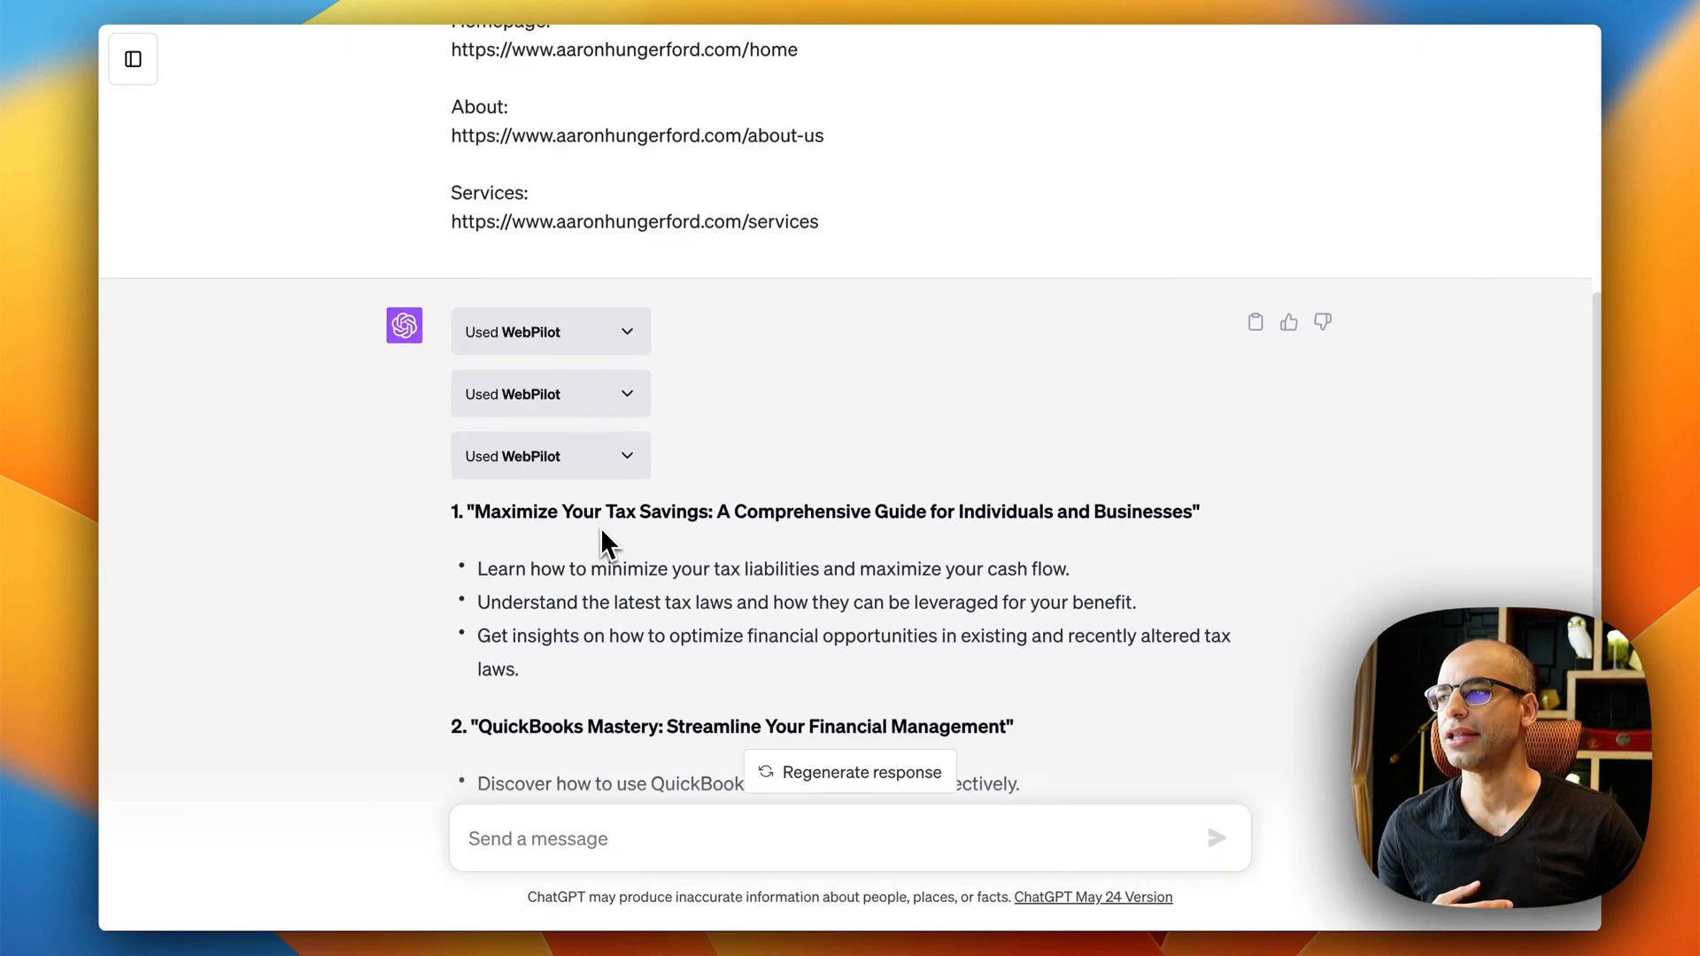
{"action": "scroll", "coordinate": [528, 518], "scroll_direction": "down", "scroll_amount": 1}
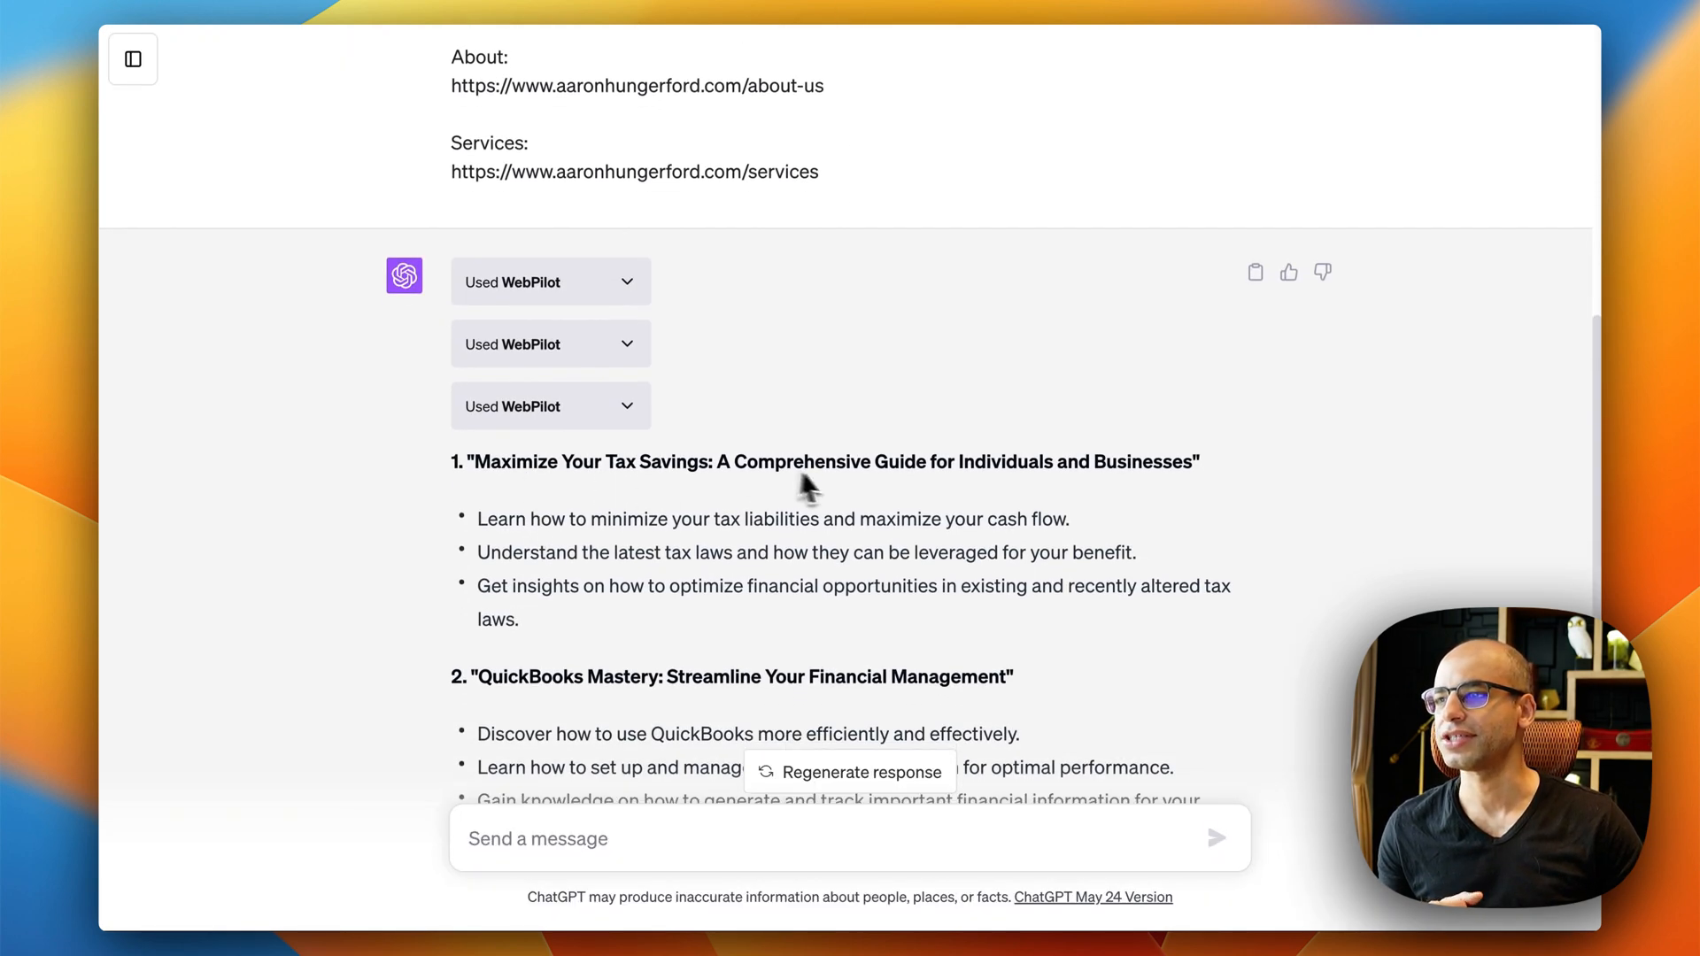
{"action": "scroll", "coordinate": [527, 542], "scroll_direction": "down", "scroll_amount": 1}
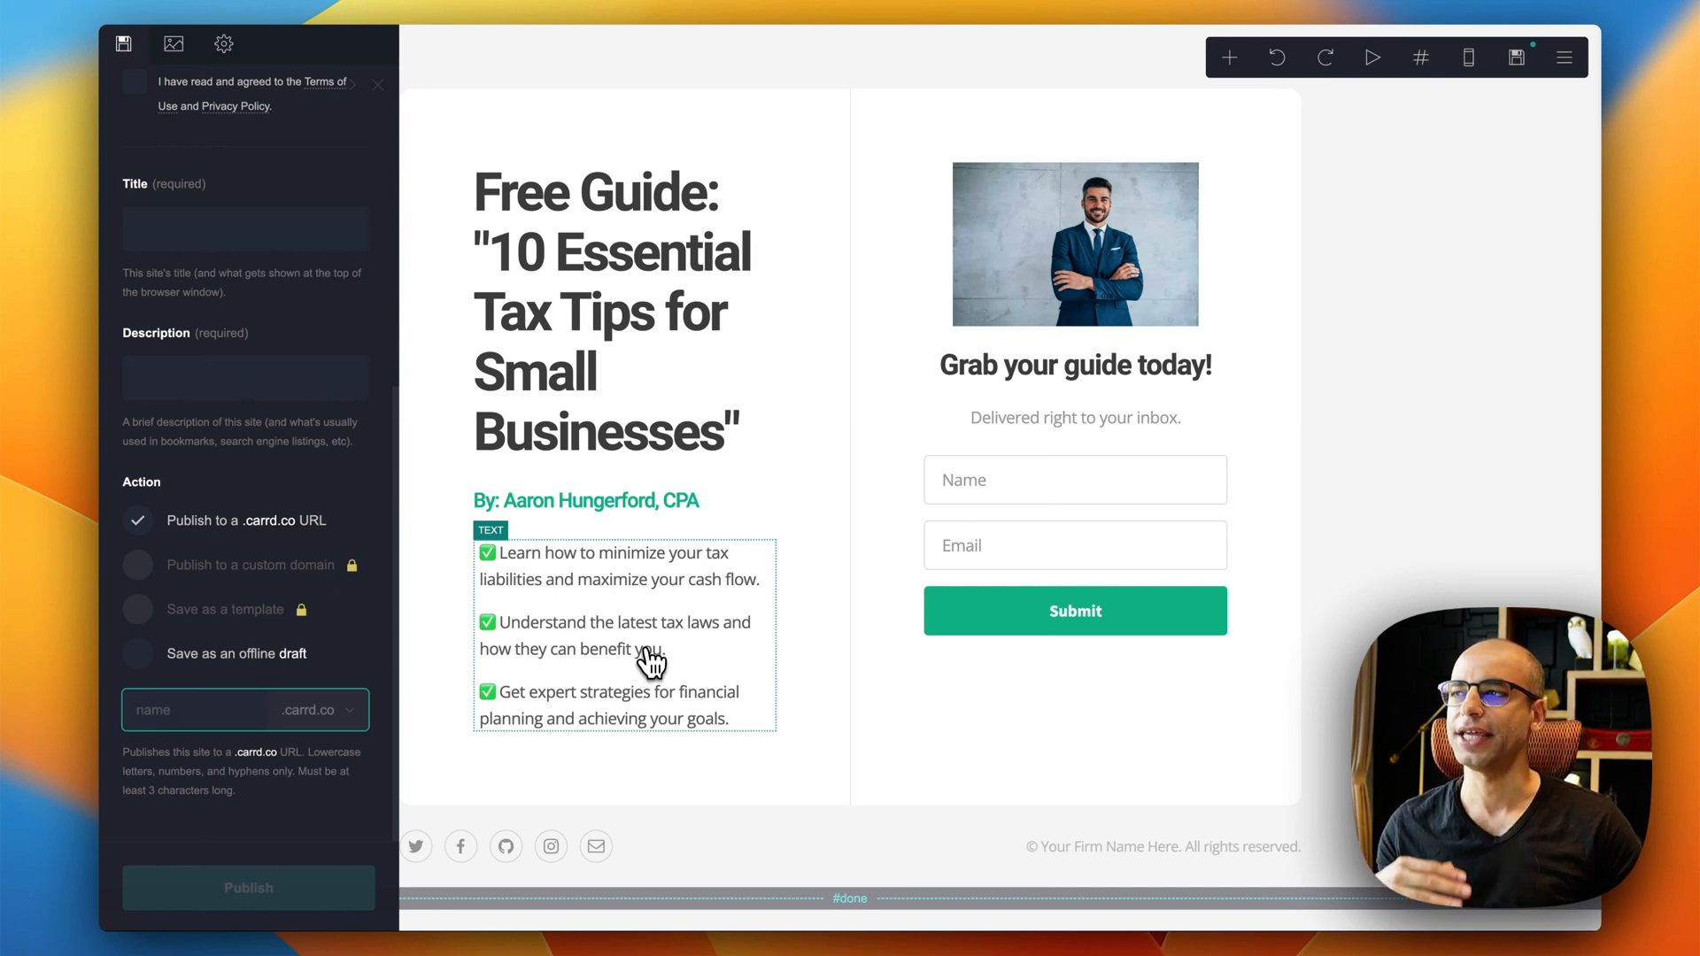
Step: Open the Carrd page's main heading for editing, and copy the first lead magnet's title from the ChatGPT response
{"action": "left_click", "coordinate": [656, 299]}
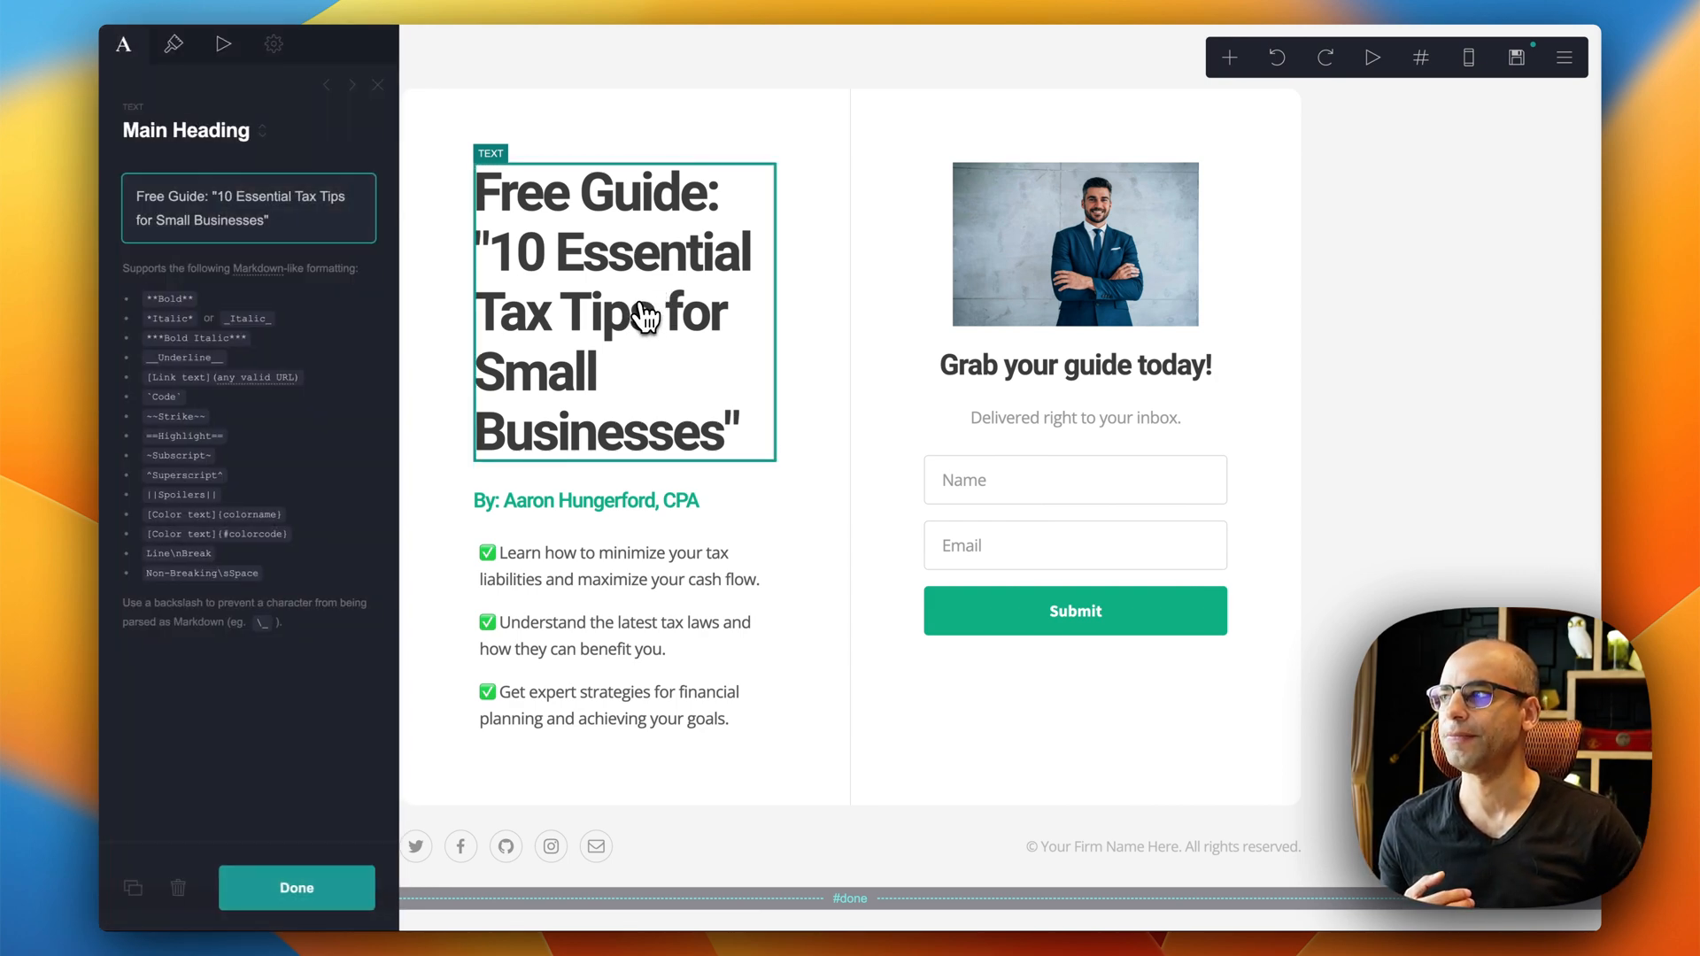
{"action": "left_click_drag", "start_coordinate": [270, 220], "coordinate": [157, 196]}
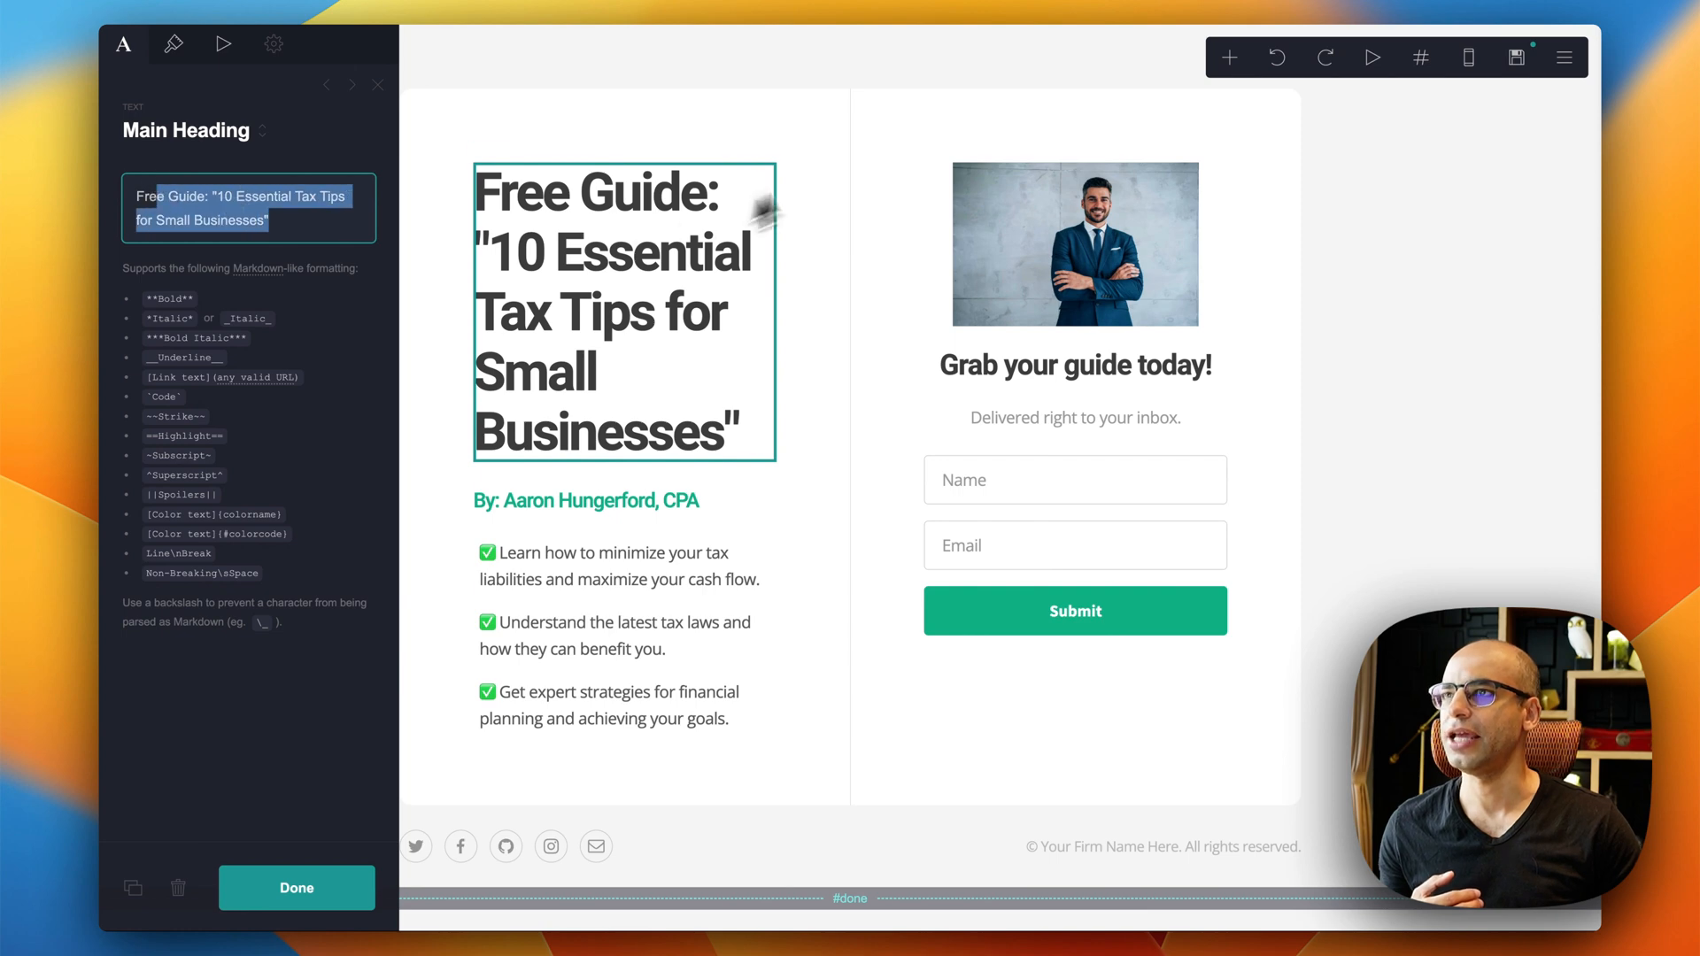
{"action": "left_click", "coordinate": [827, 6]}
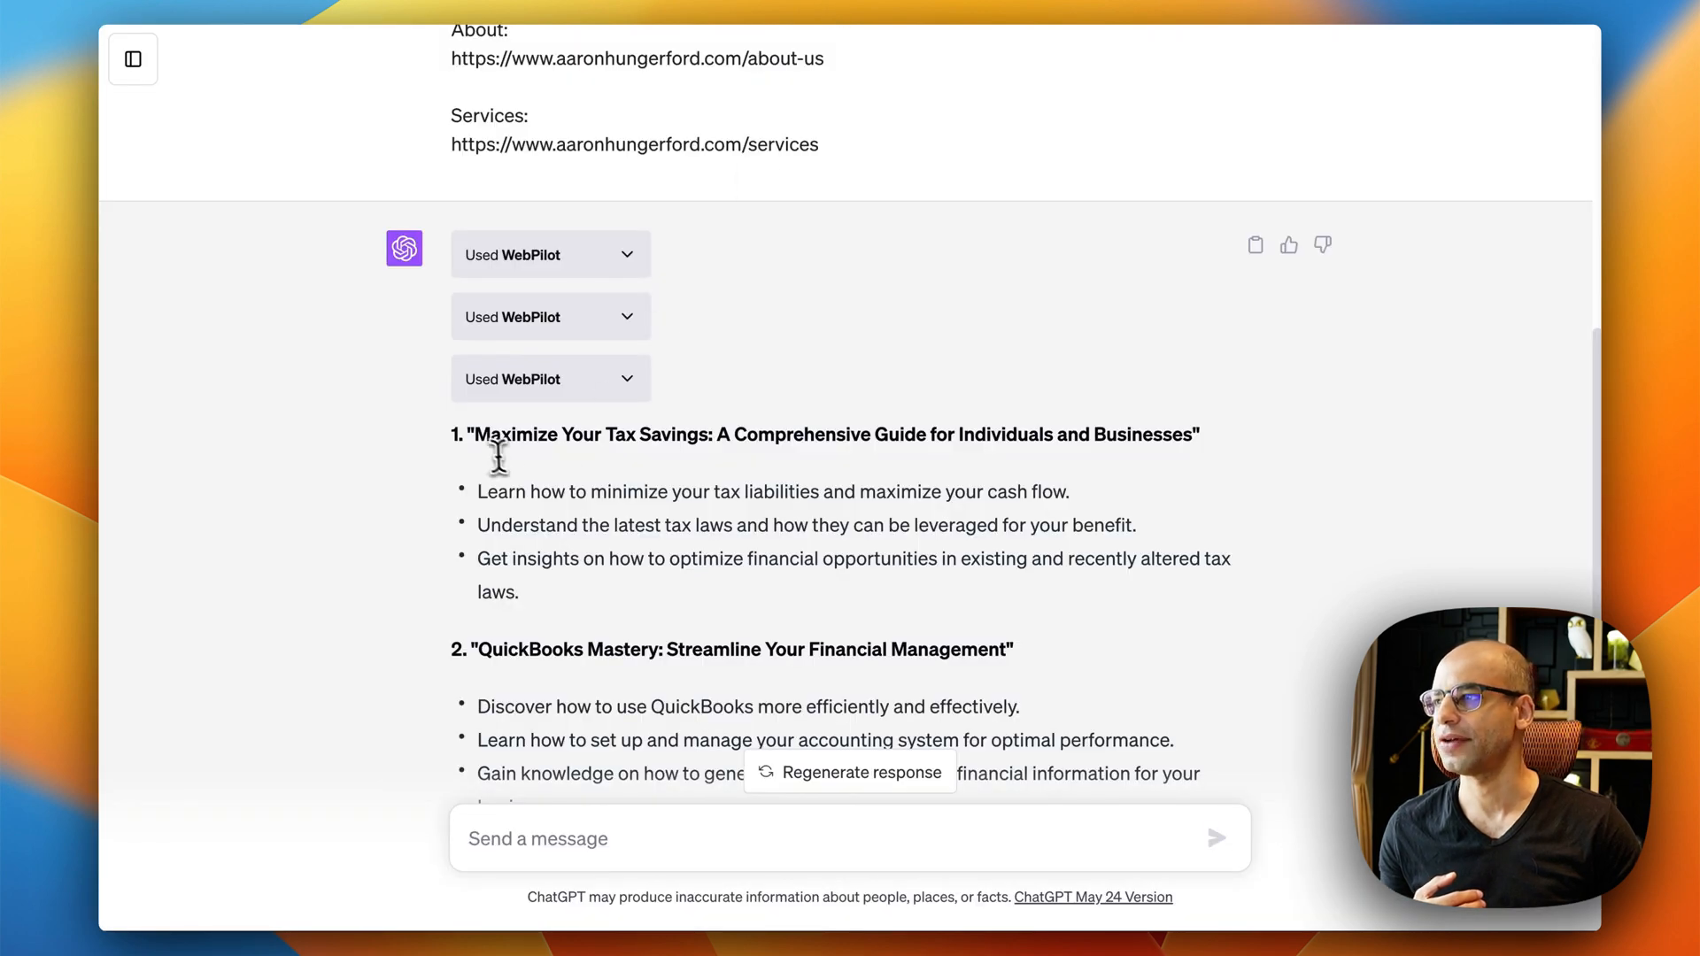
{"action": "left_click_drag", "start_coordinate": [474, 435], "coordinate": [1185, 438]}
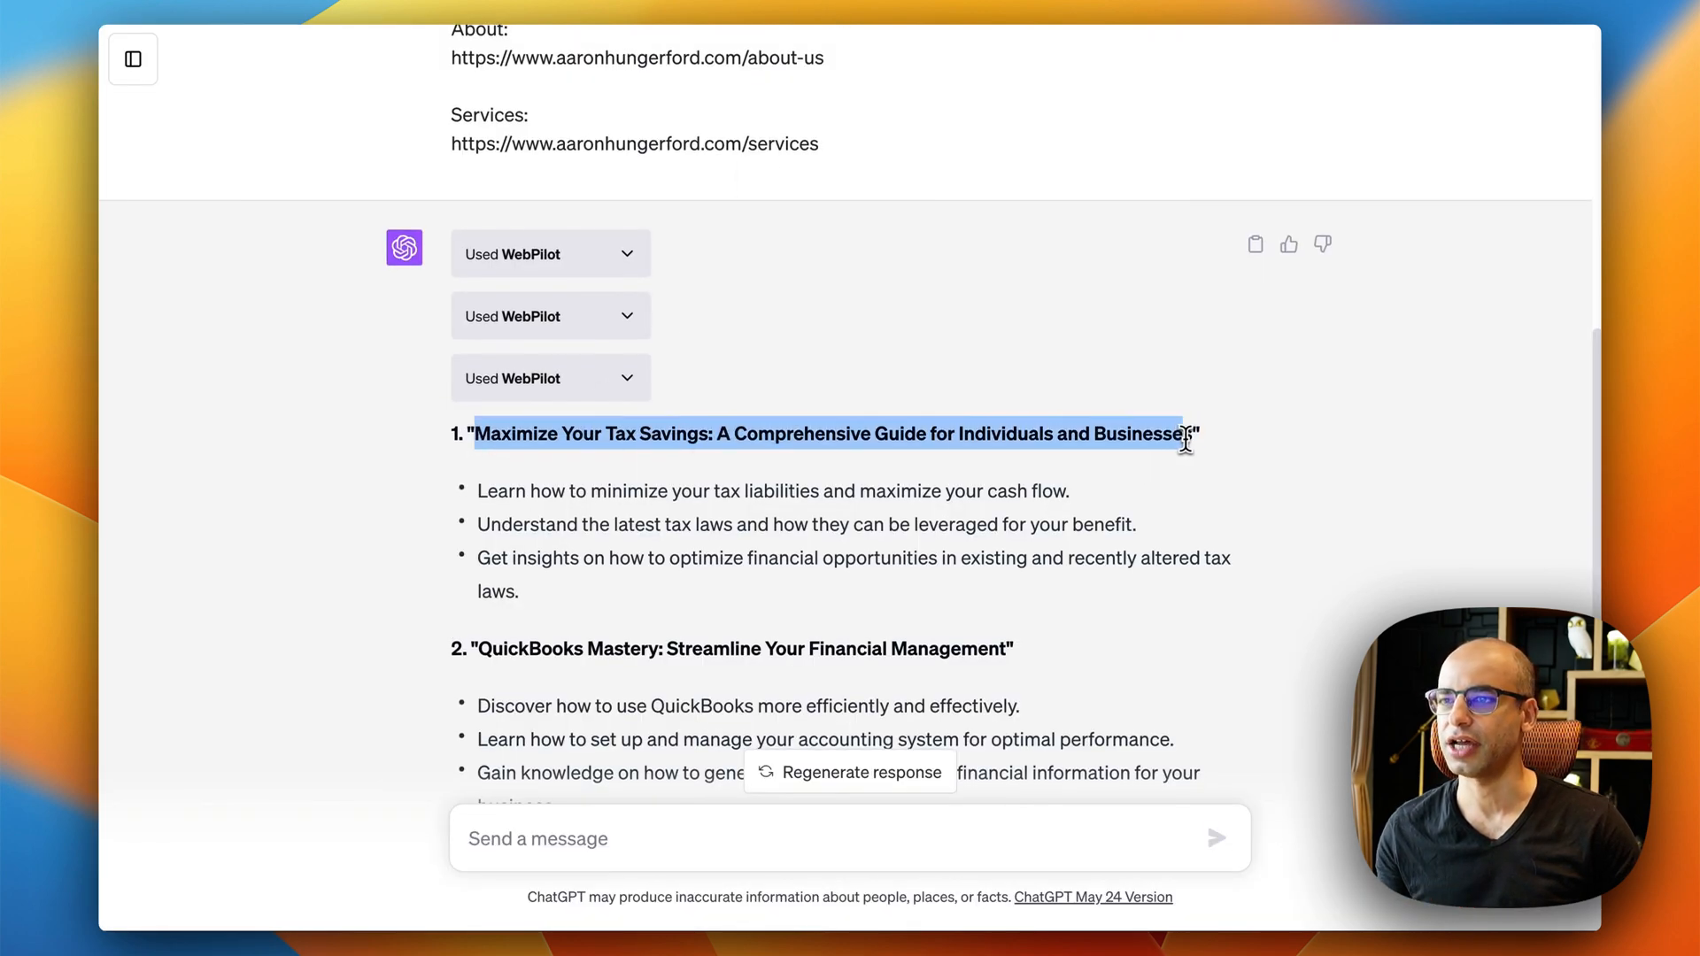
{"action": "left_click", "coordinate": [1296, 7]}
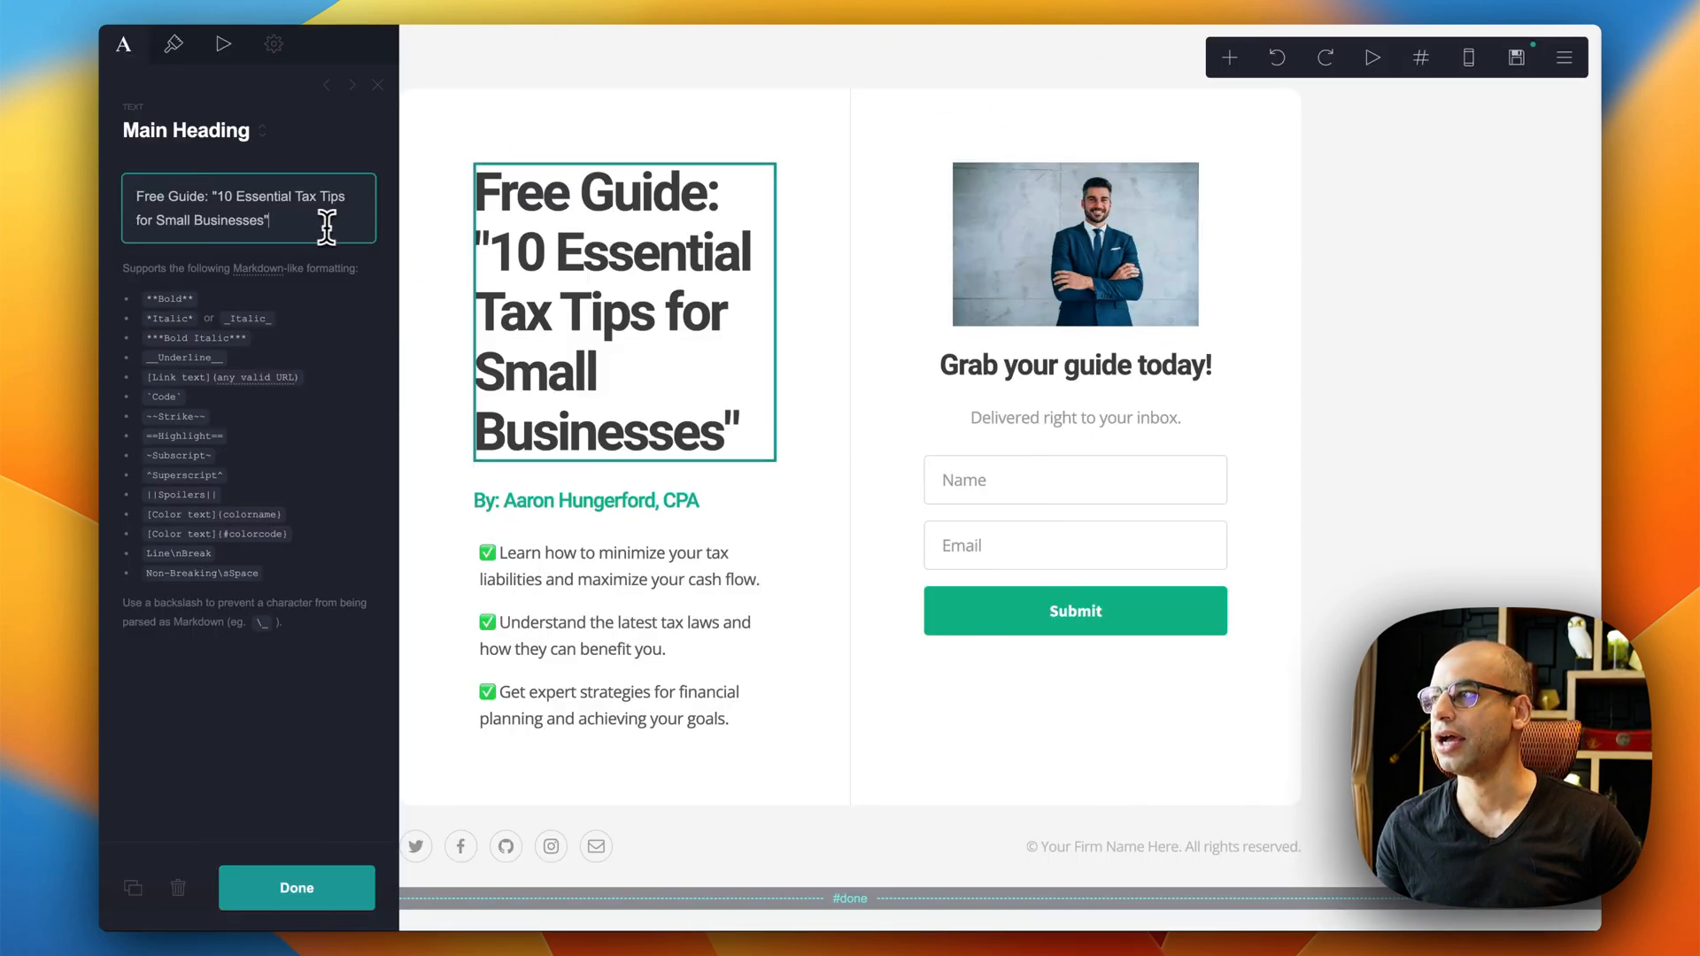
Step: Replace the main heading with "Maximize Your Tax Savings: A Comprehensive Guide for Individuals and Businesses", and undo the replacement
{"action": "left_click_drag", "start_coordinate": [324, 227], "coordinate": [123, 197]}
{"action": "type", "text": "Maximize Your Tax Savings: A Comprehensive Guide for Individuals and Businesses"}
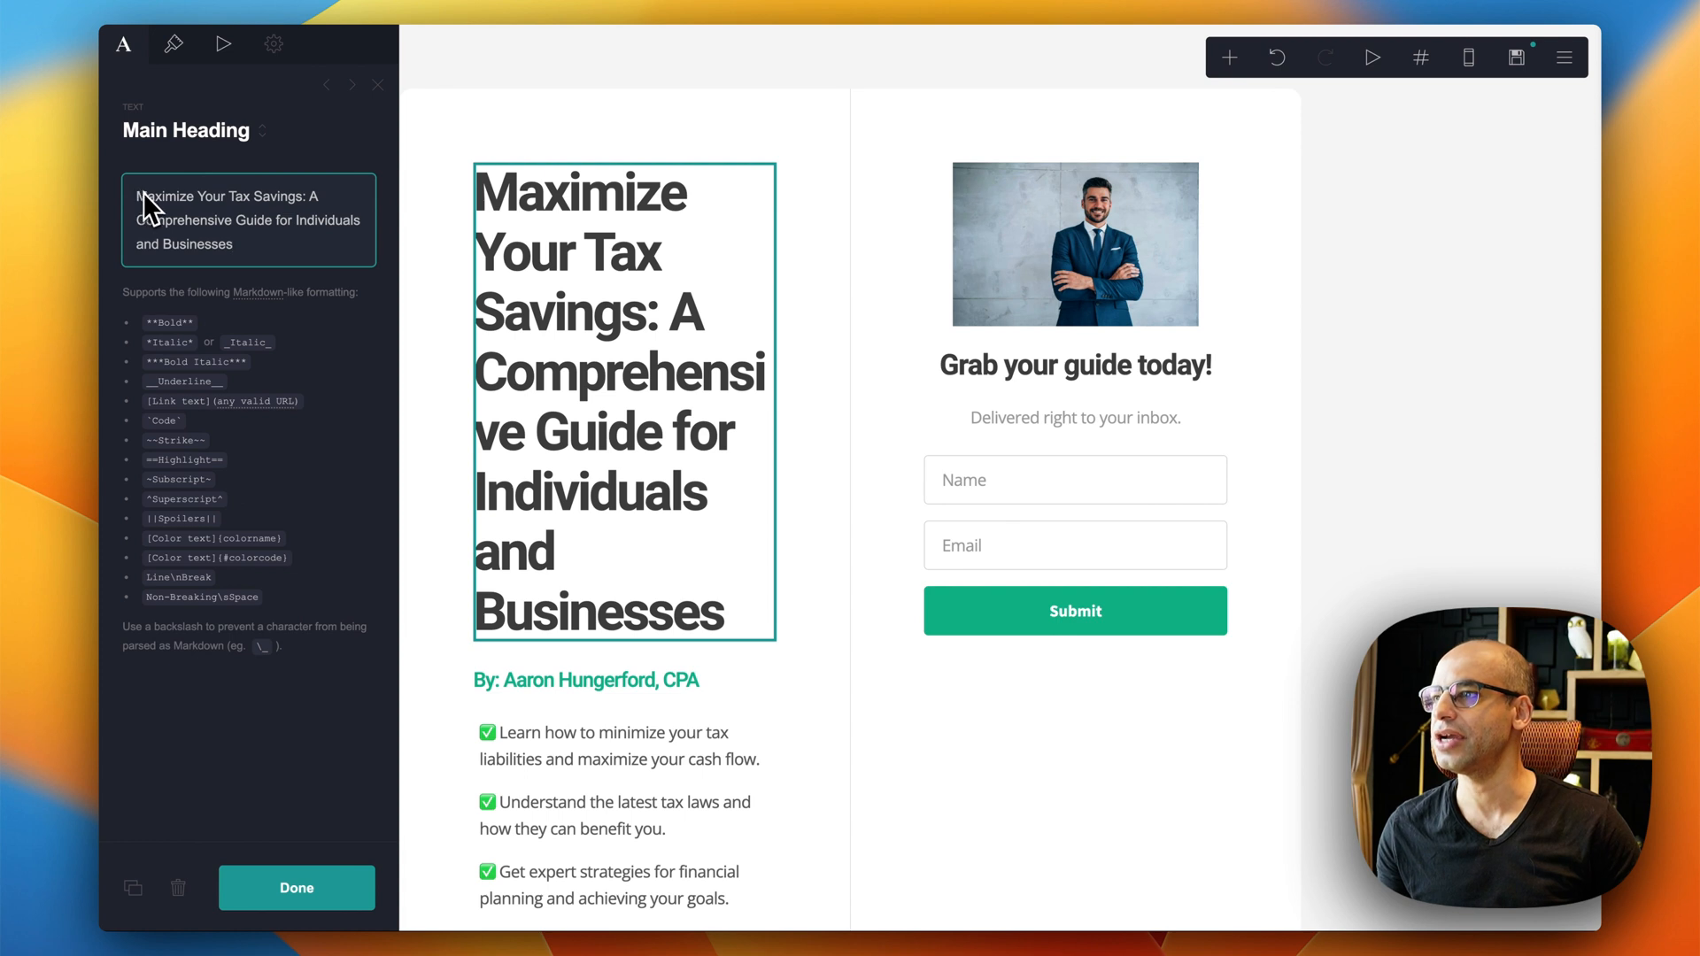
{"action": "left_click", "coordinate": [808, 470]}
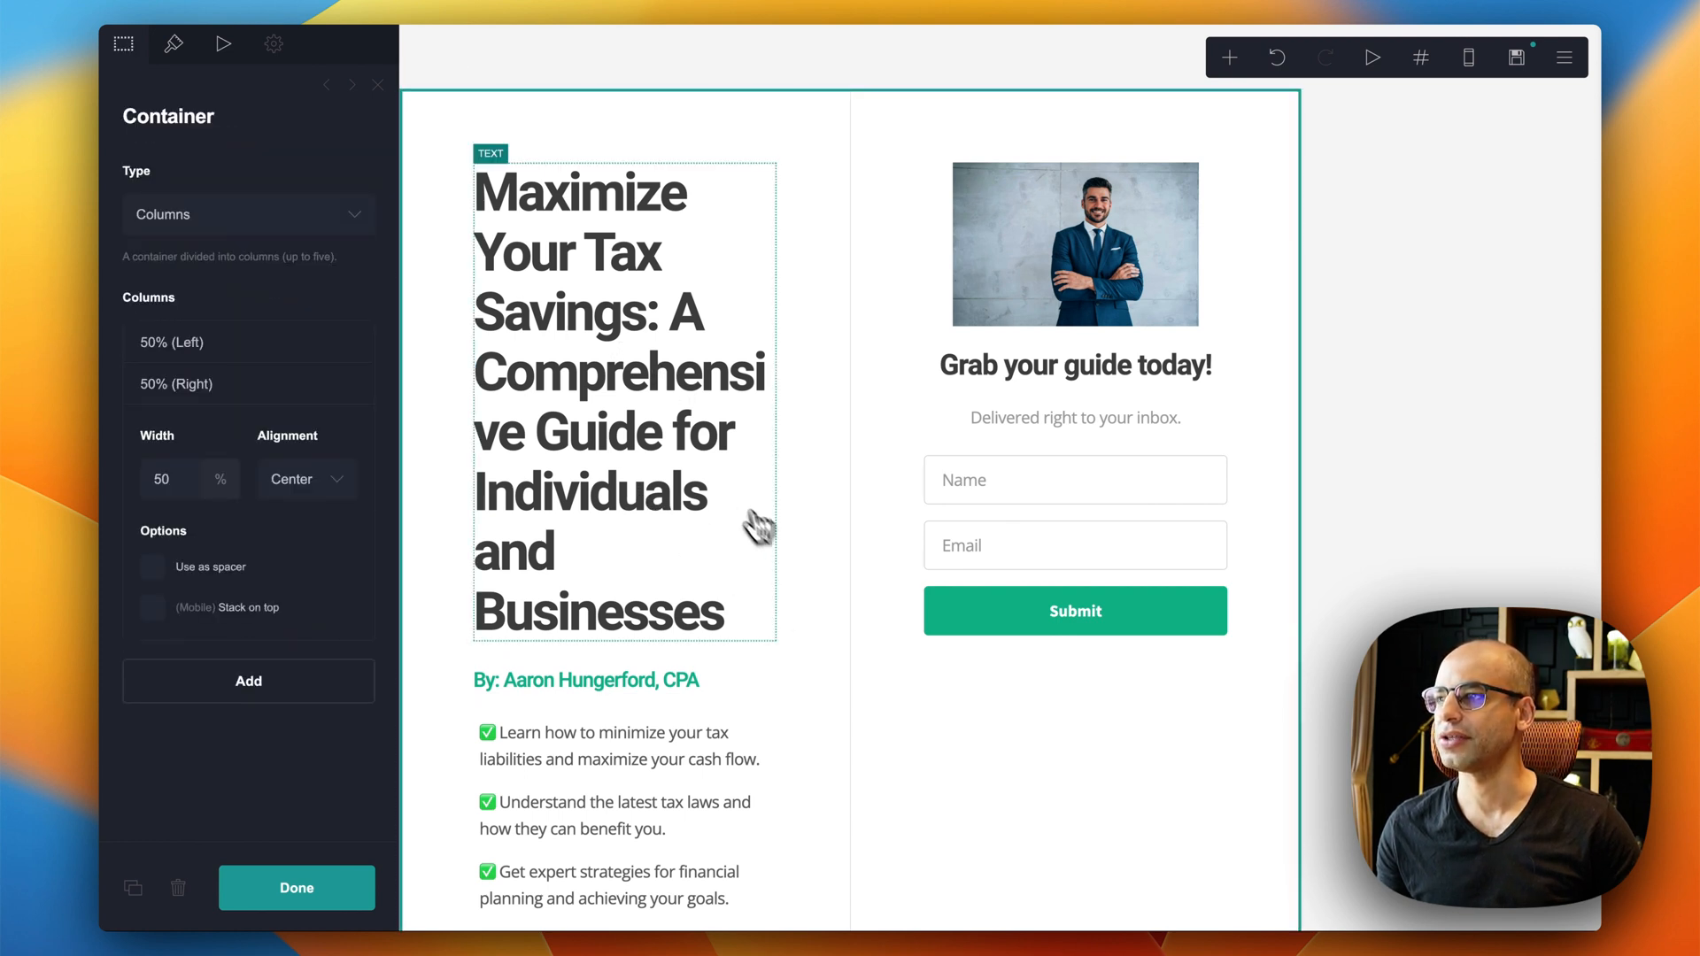
{"action": "key", "text": "super+z"}
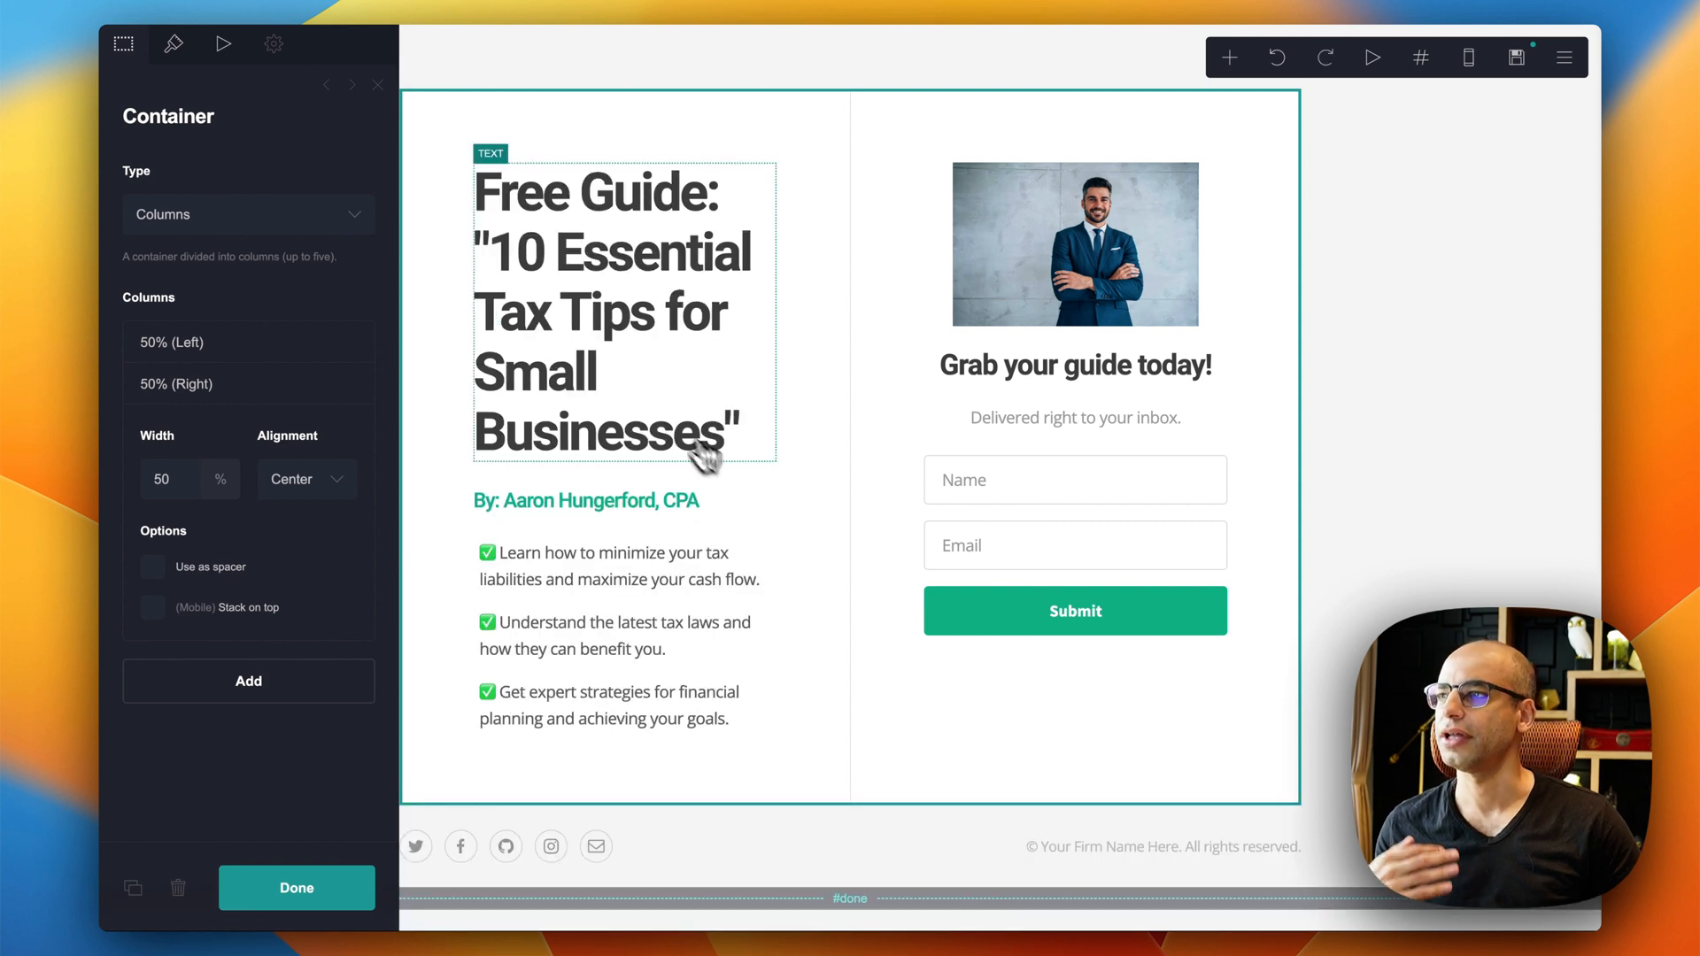
Step: Open the checkmarked benefits text for editing, select the first lead magnet's three bullet points in ChatGPT, and return to Carrd
{"action": "left_click", "coordinate": [632, 602]}
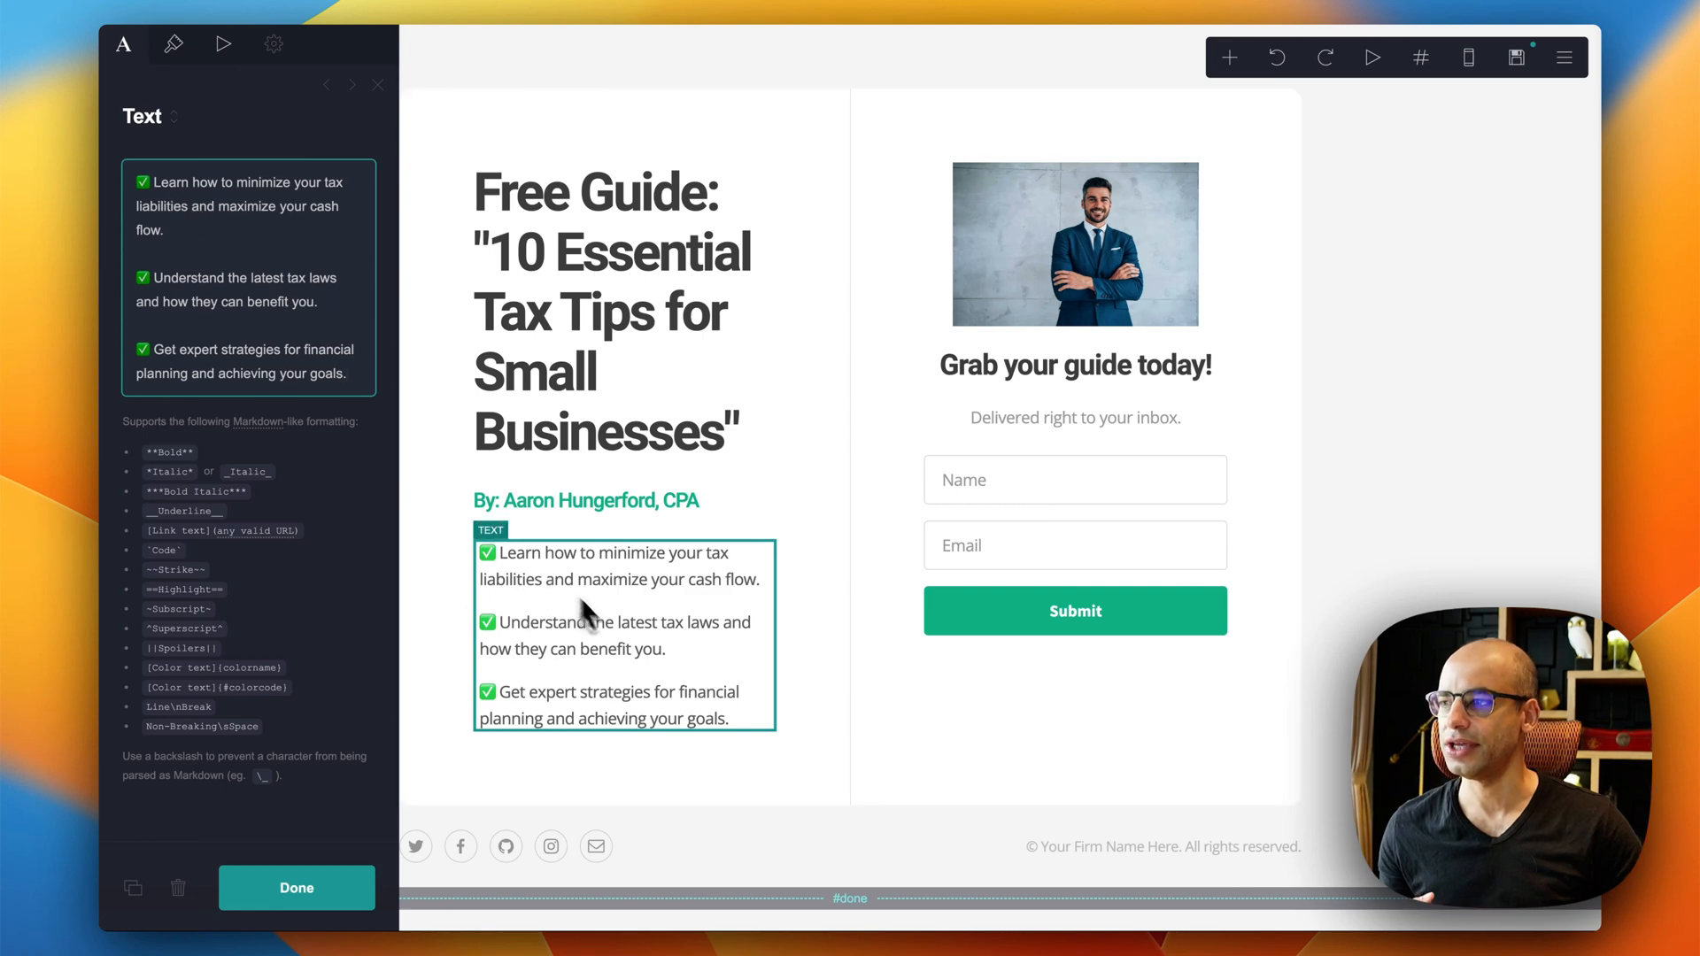
{"action": "key", "text": "super+Tab"}
{"action": "left_click_drag", "start_coordinate": [552, 492], "coordinate": [603, 596]}
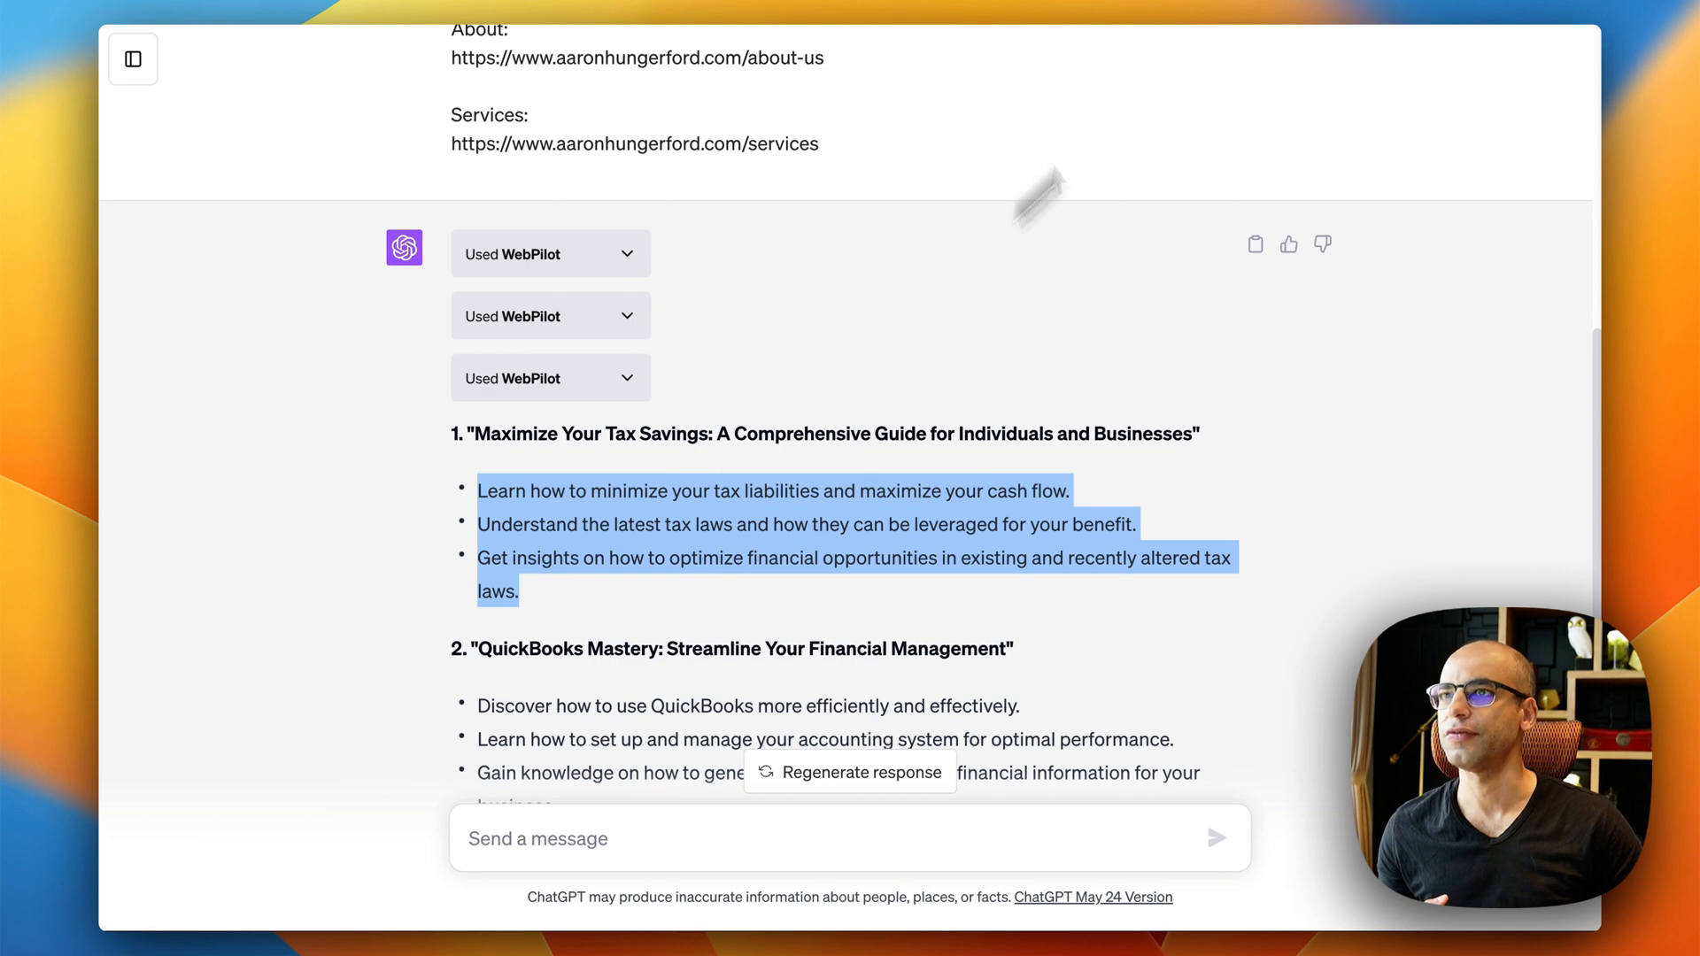
{"action": "key", "text": "super+Tab"}
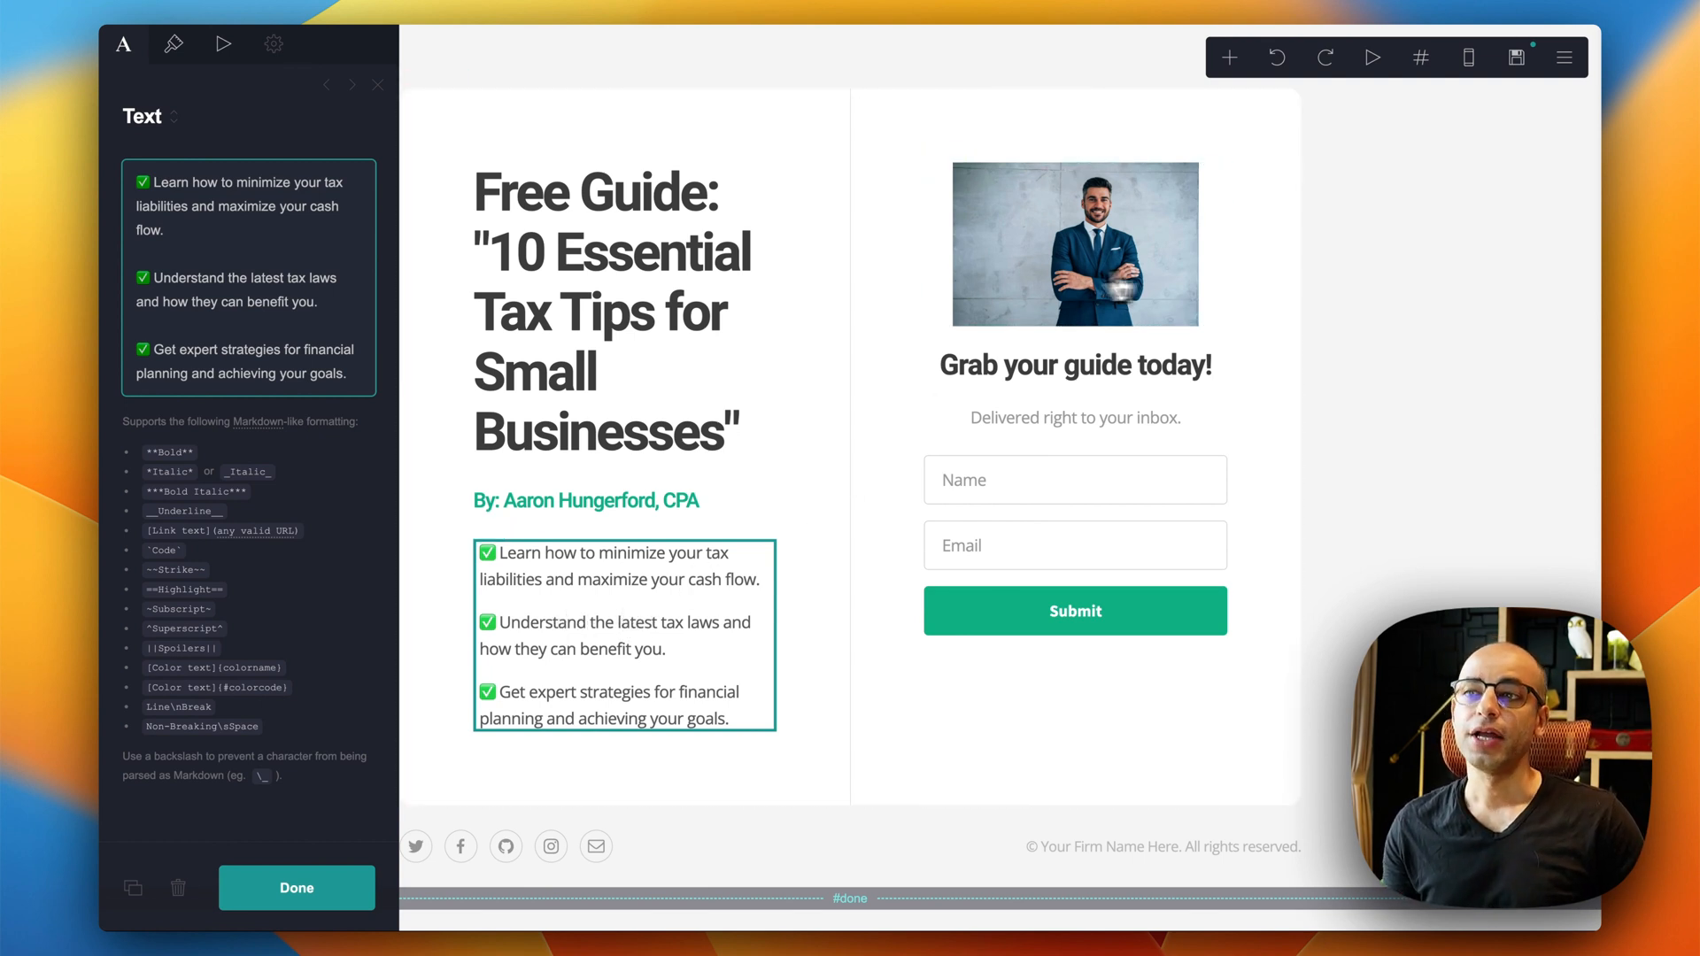
Step: Leave the benefits text and open the settings of the signup form with the Name and Email fields
{"action": "left_click", "coordinate": [1280, 300]}
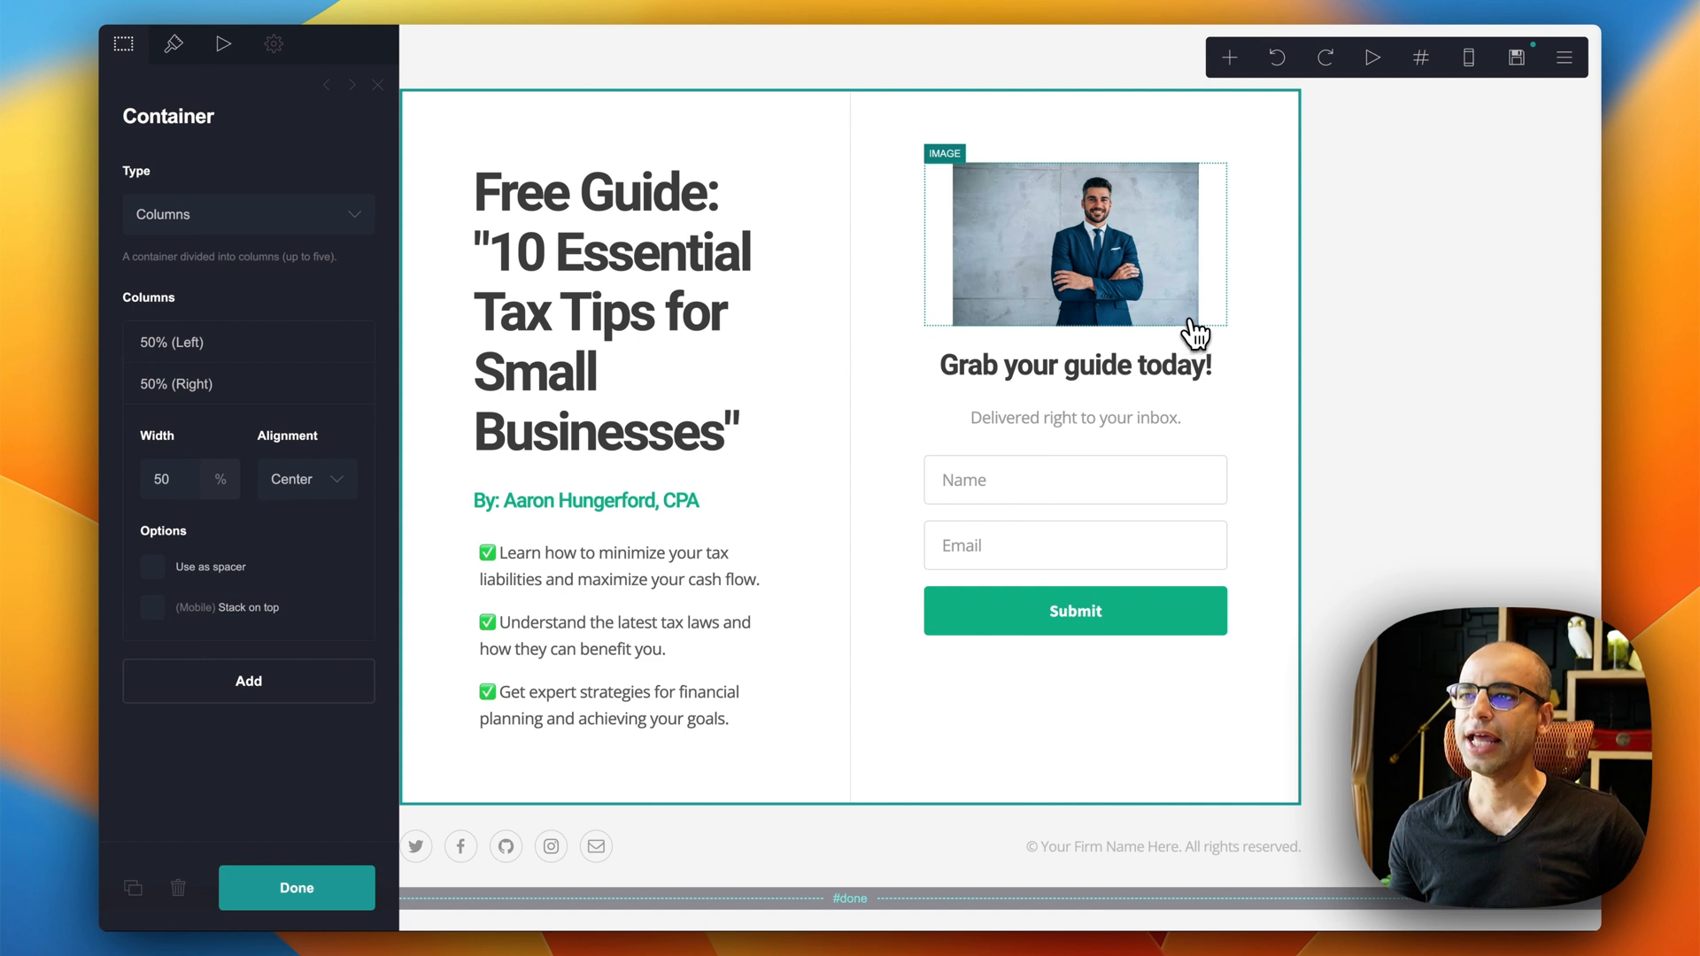
{"action": "left_click", "coordinate": [1051, 549]}
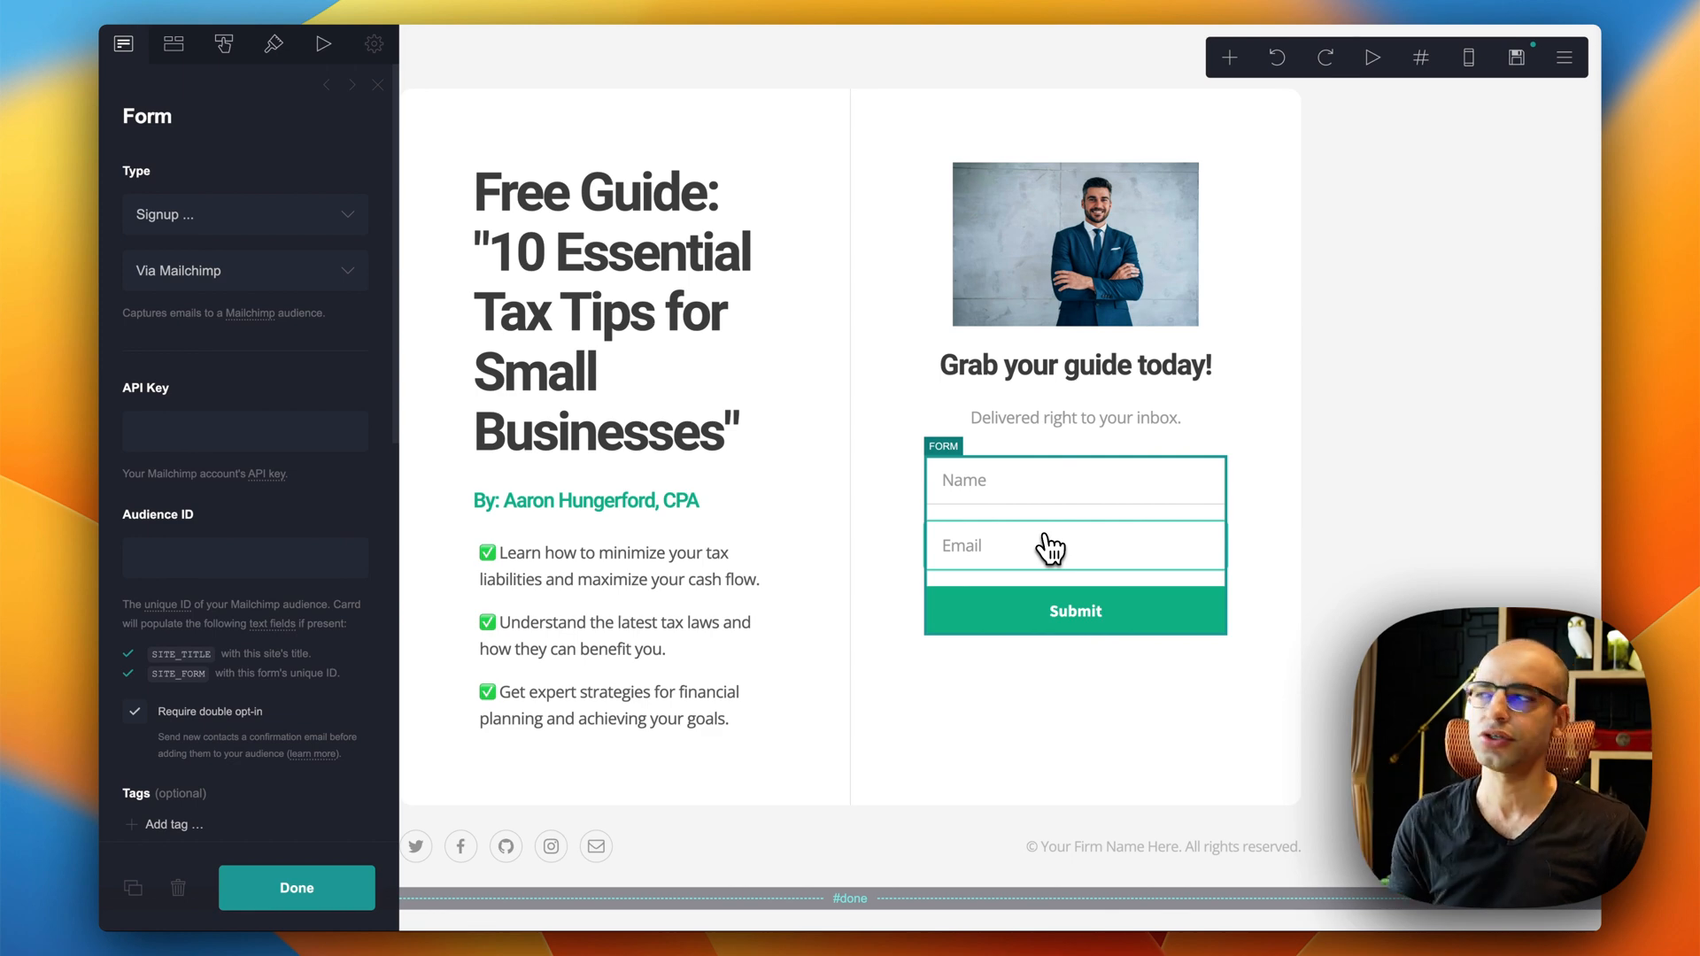
Step: Reopen the signup form's settings and examine the email services available for collecting signups, keeping Mailchimp selected
{"action": "key", "text": "Escape"}
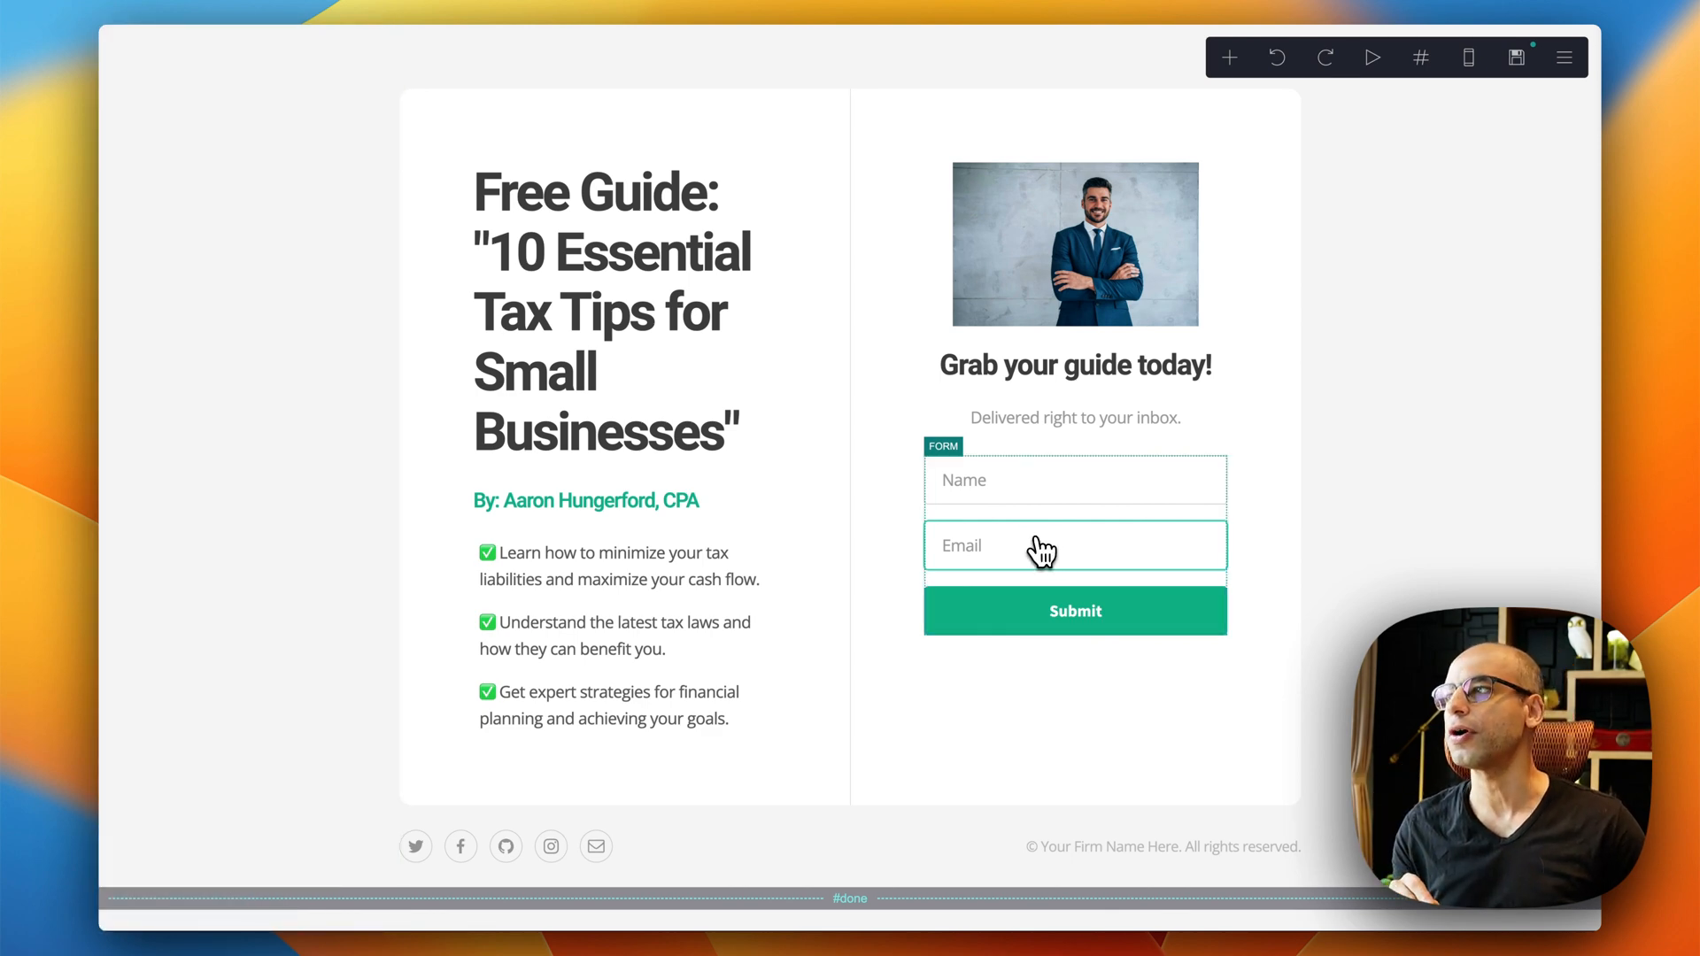
{"action": "left_click", "coordinate": [1040, 549]}
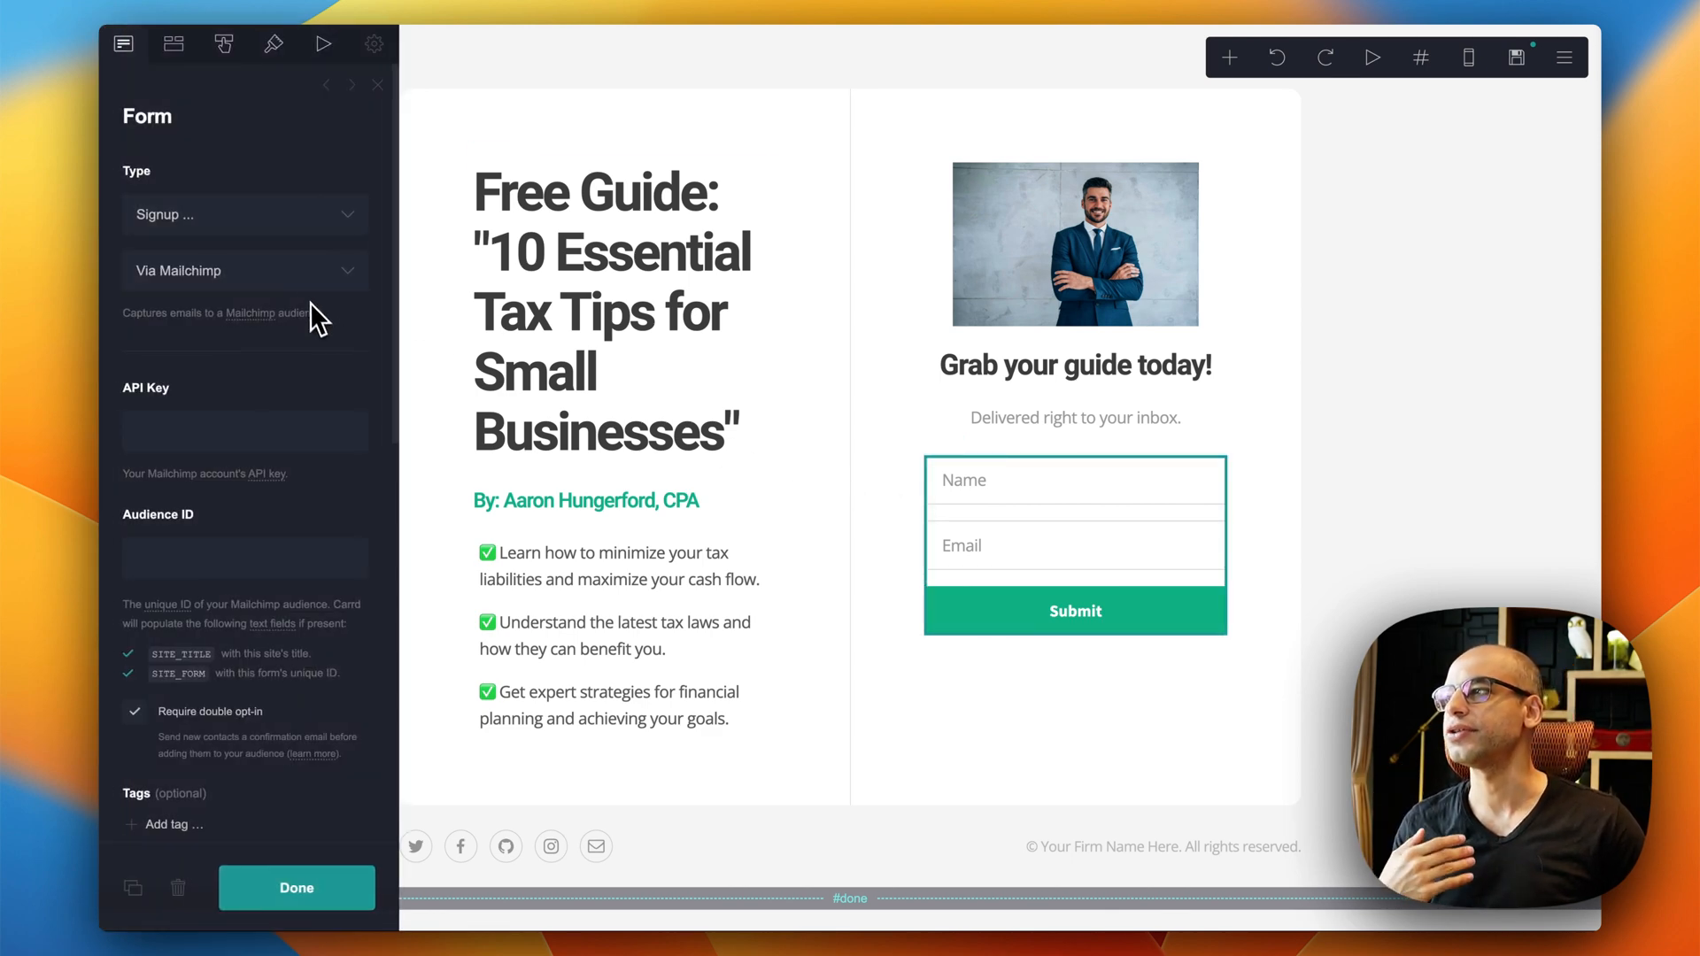
{"action": "left_click", "coordinate": [294, 272]}
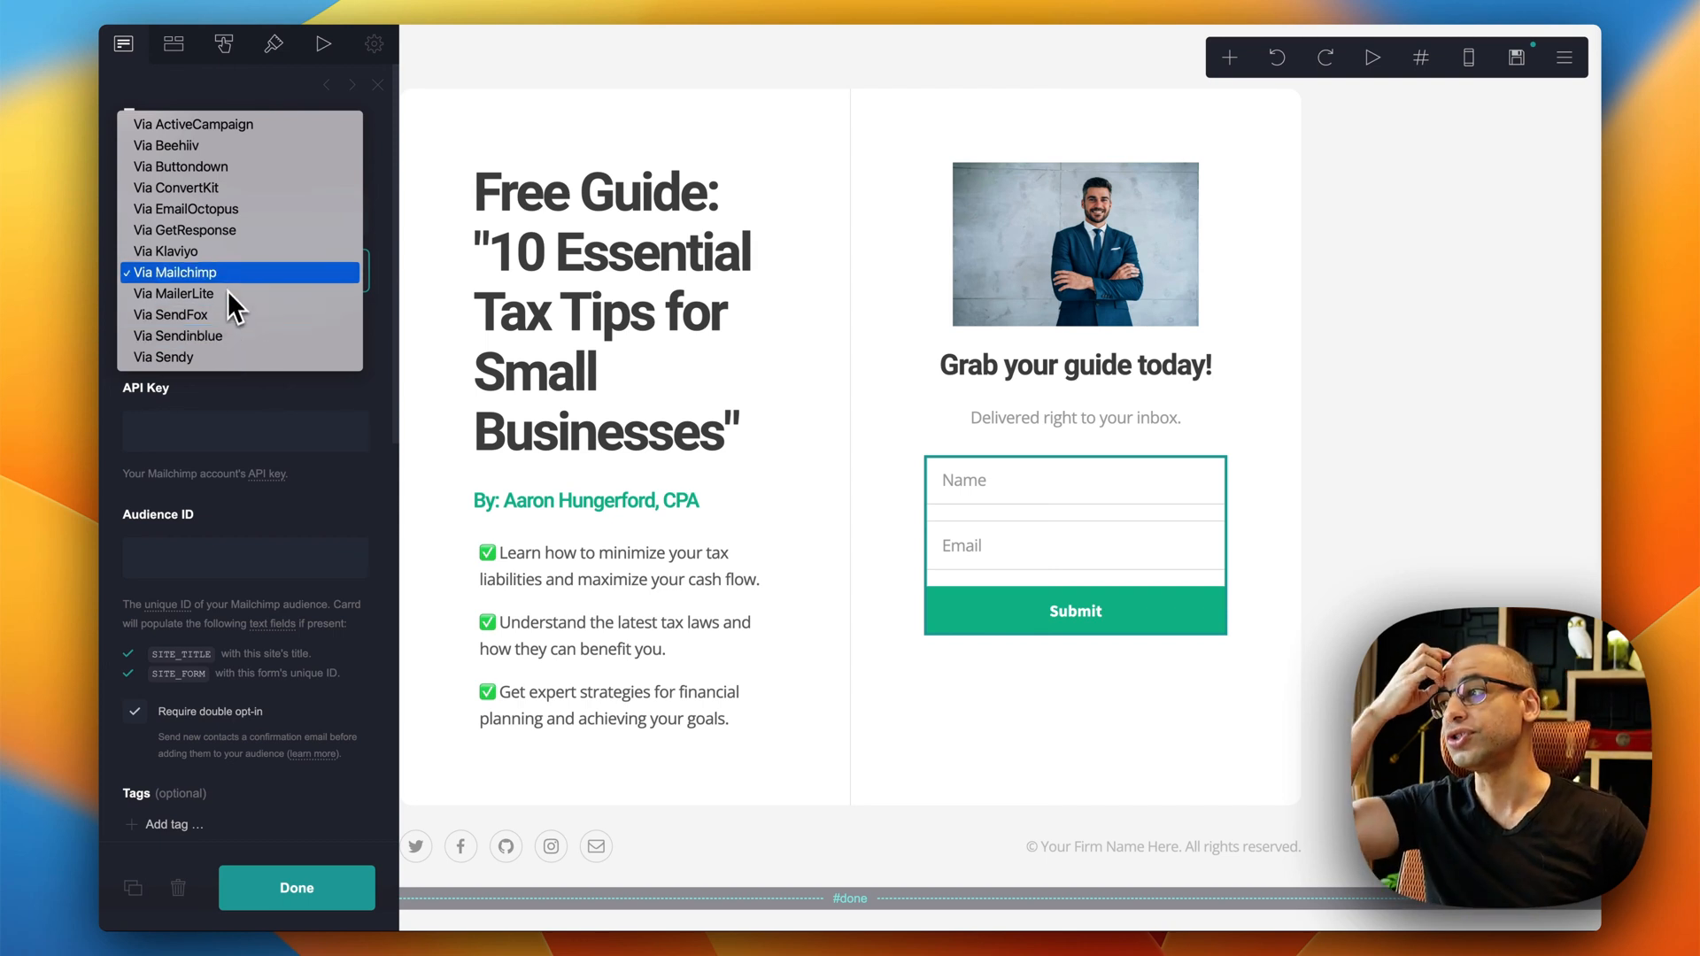
{"action": "left_click", "coordinate": [308, 418]}
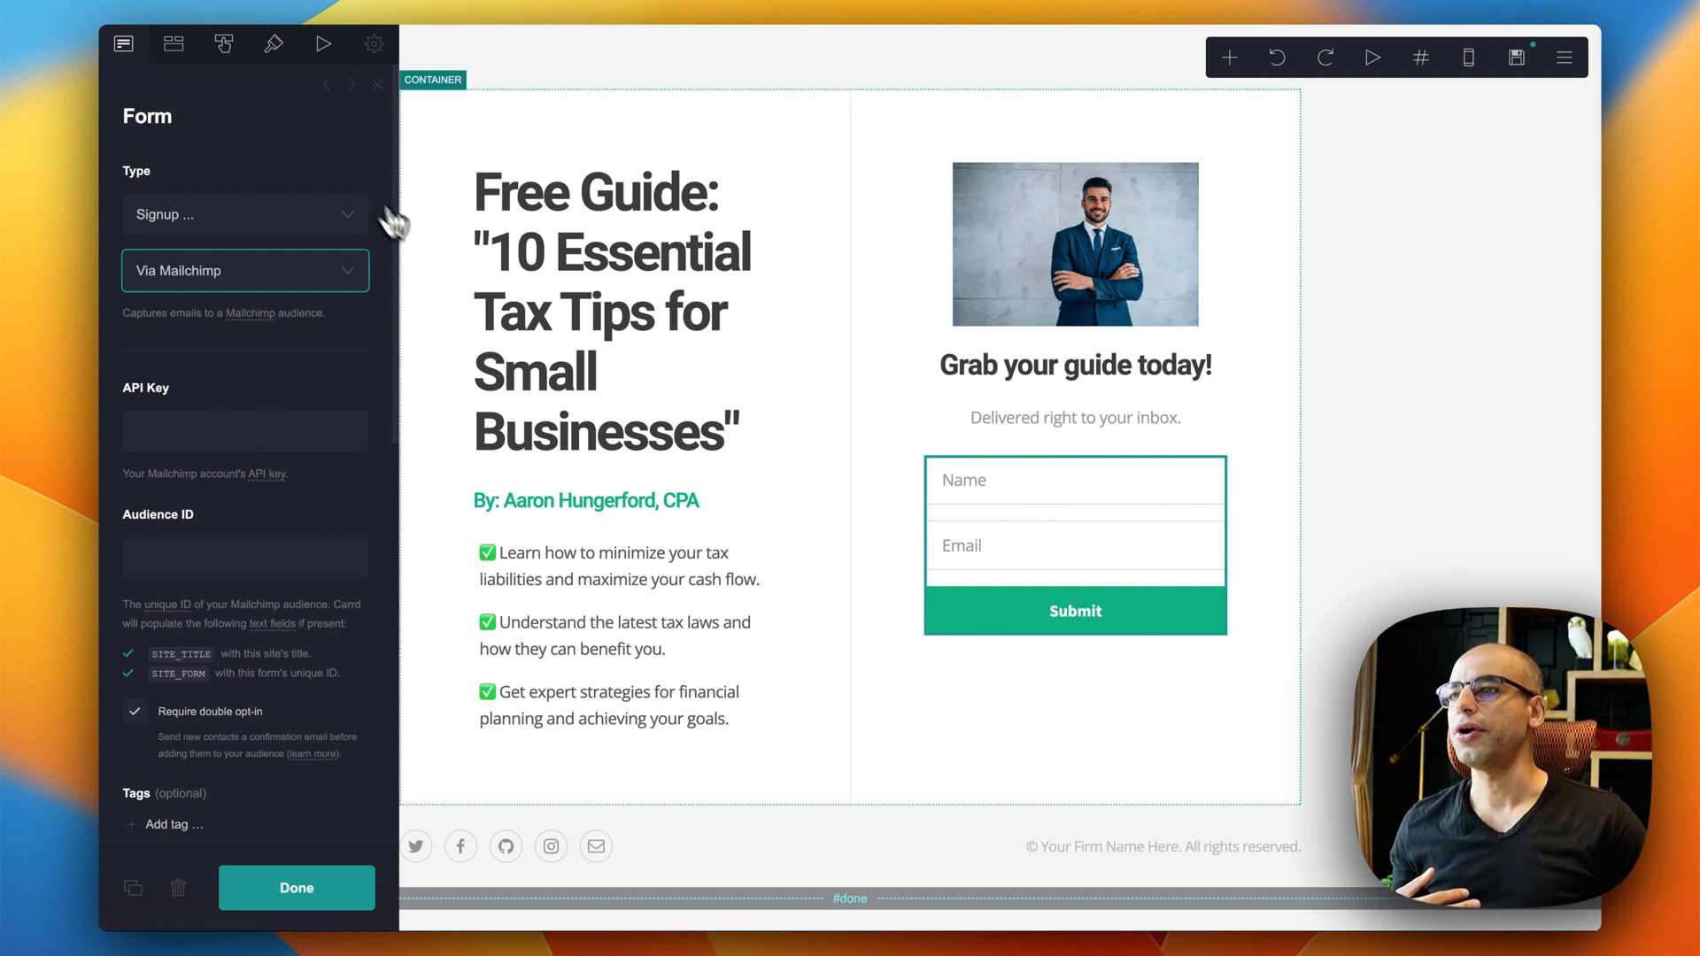
Step: View the landing page in the mobile layout down to the thank-you section, and return to the desktop layout
{"action": "left_click", "coordinate": [937, 140]}
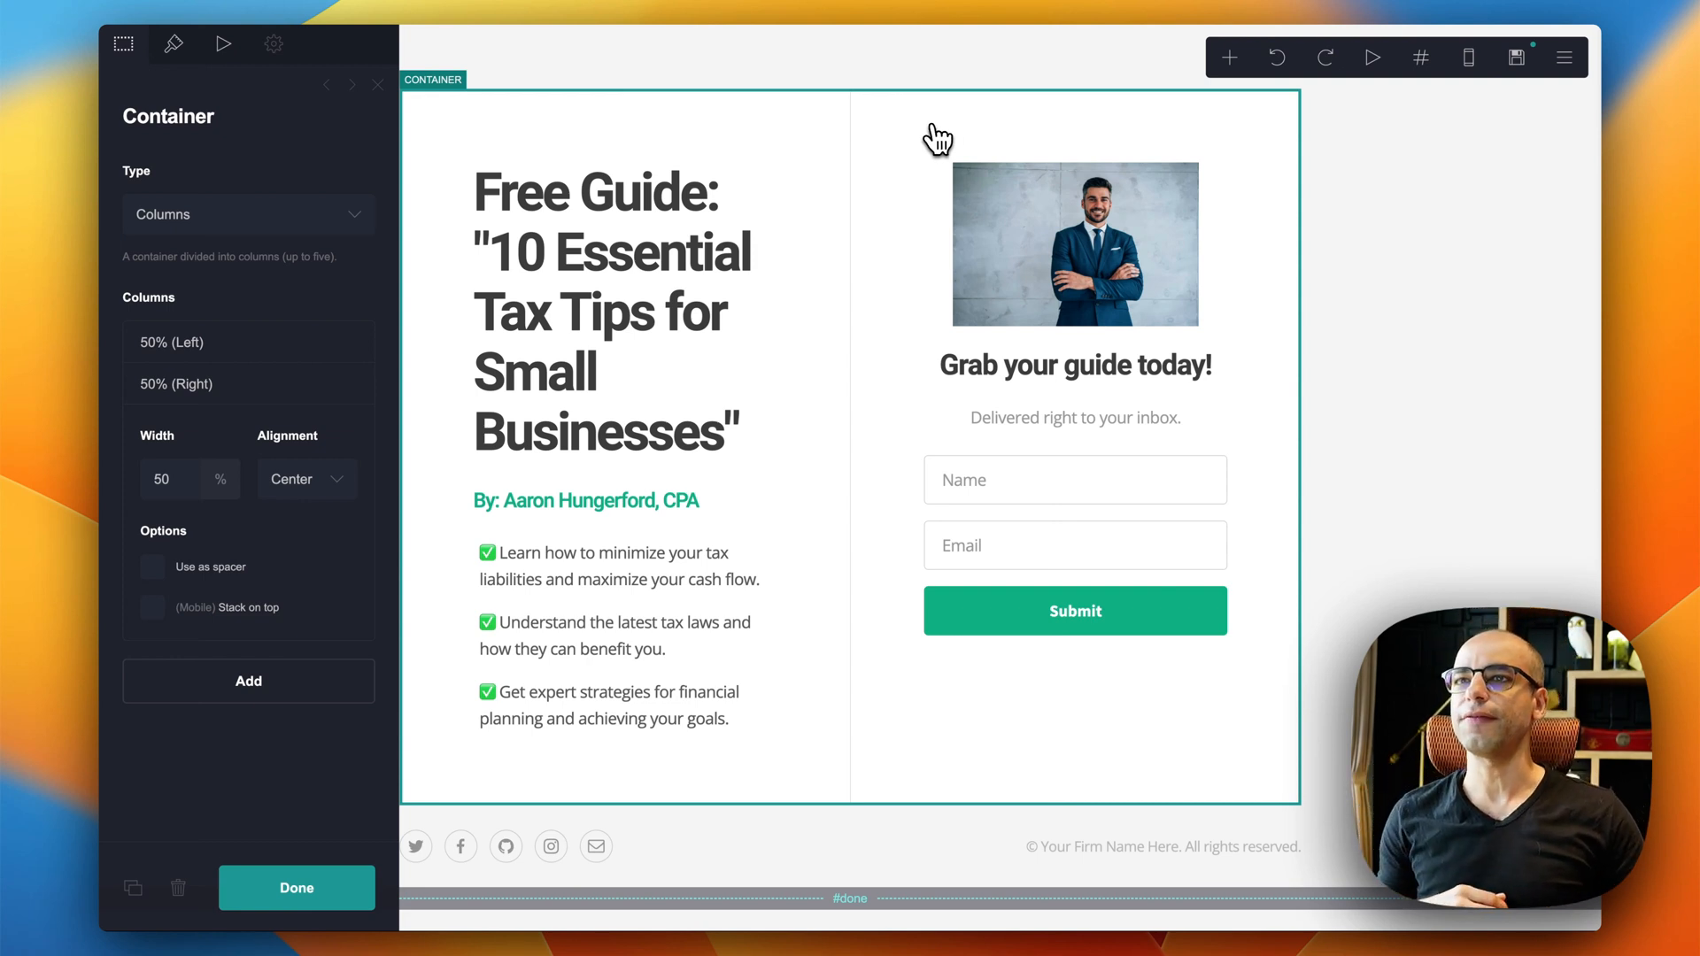
{"action": "left_click", "coordinate": [1401, 172]}
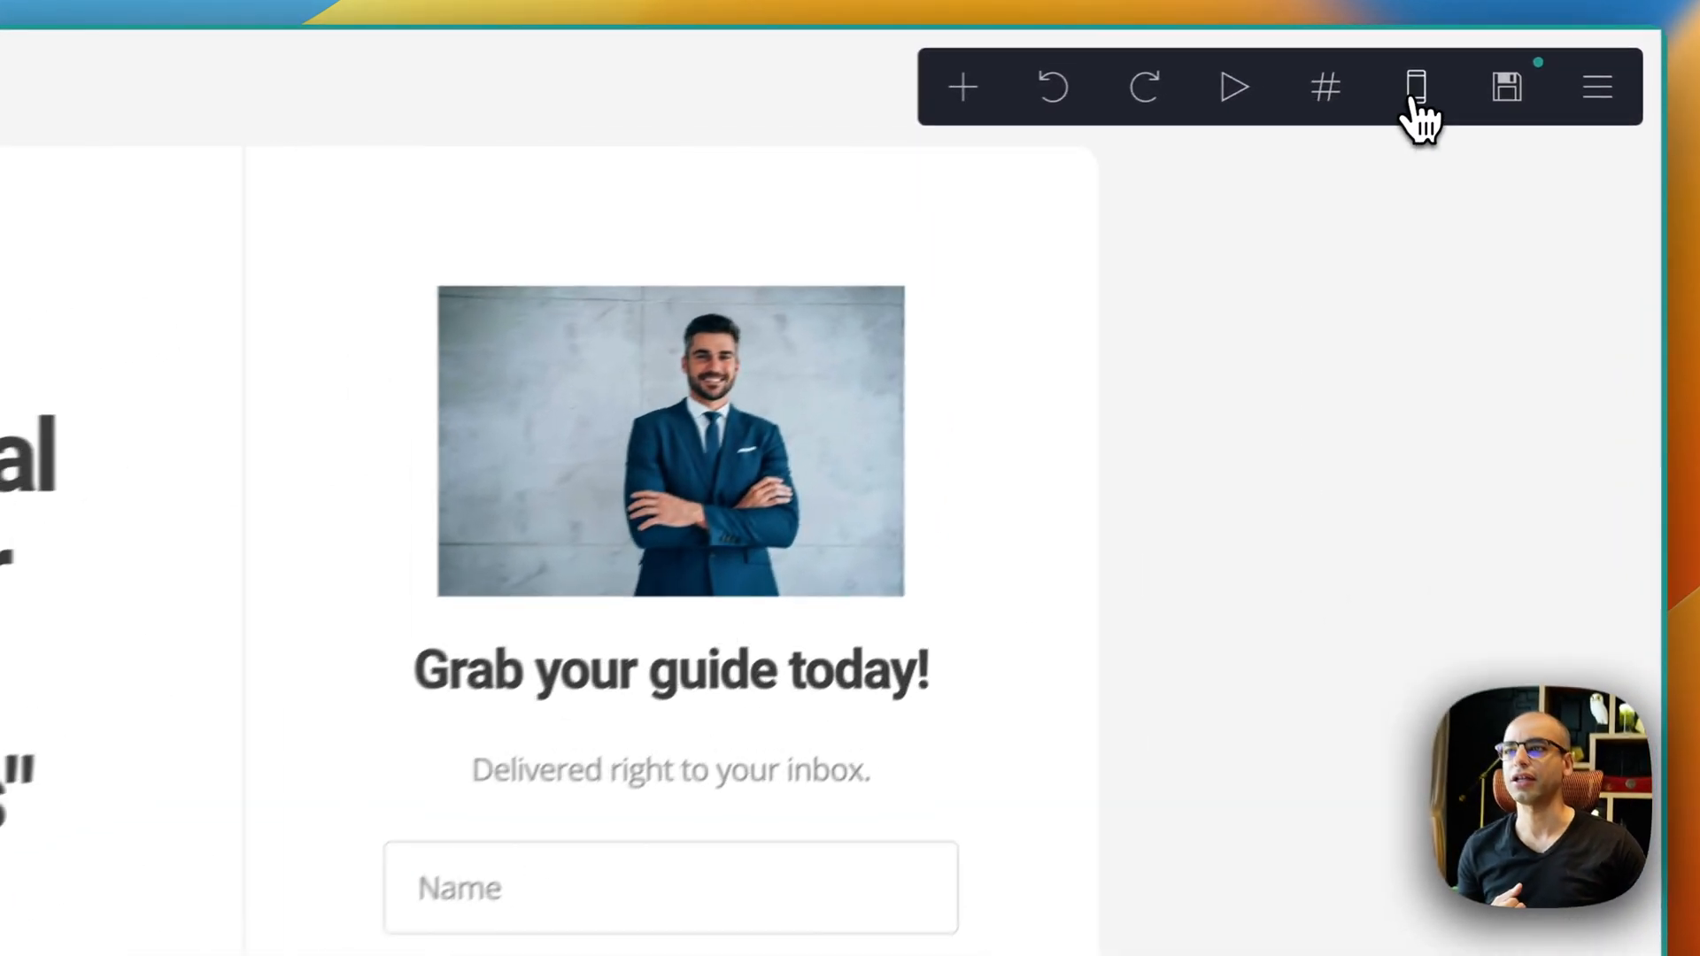
{"action": "left_click", "coordinate": [1469, 58]}
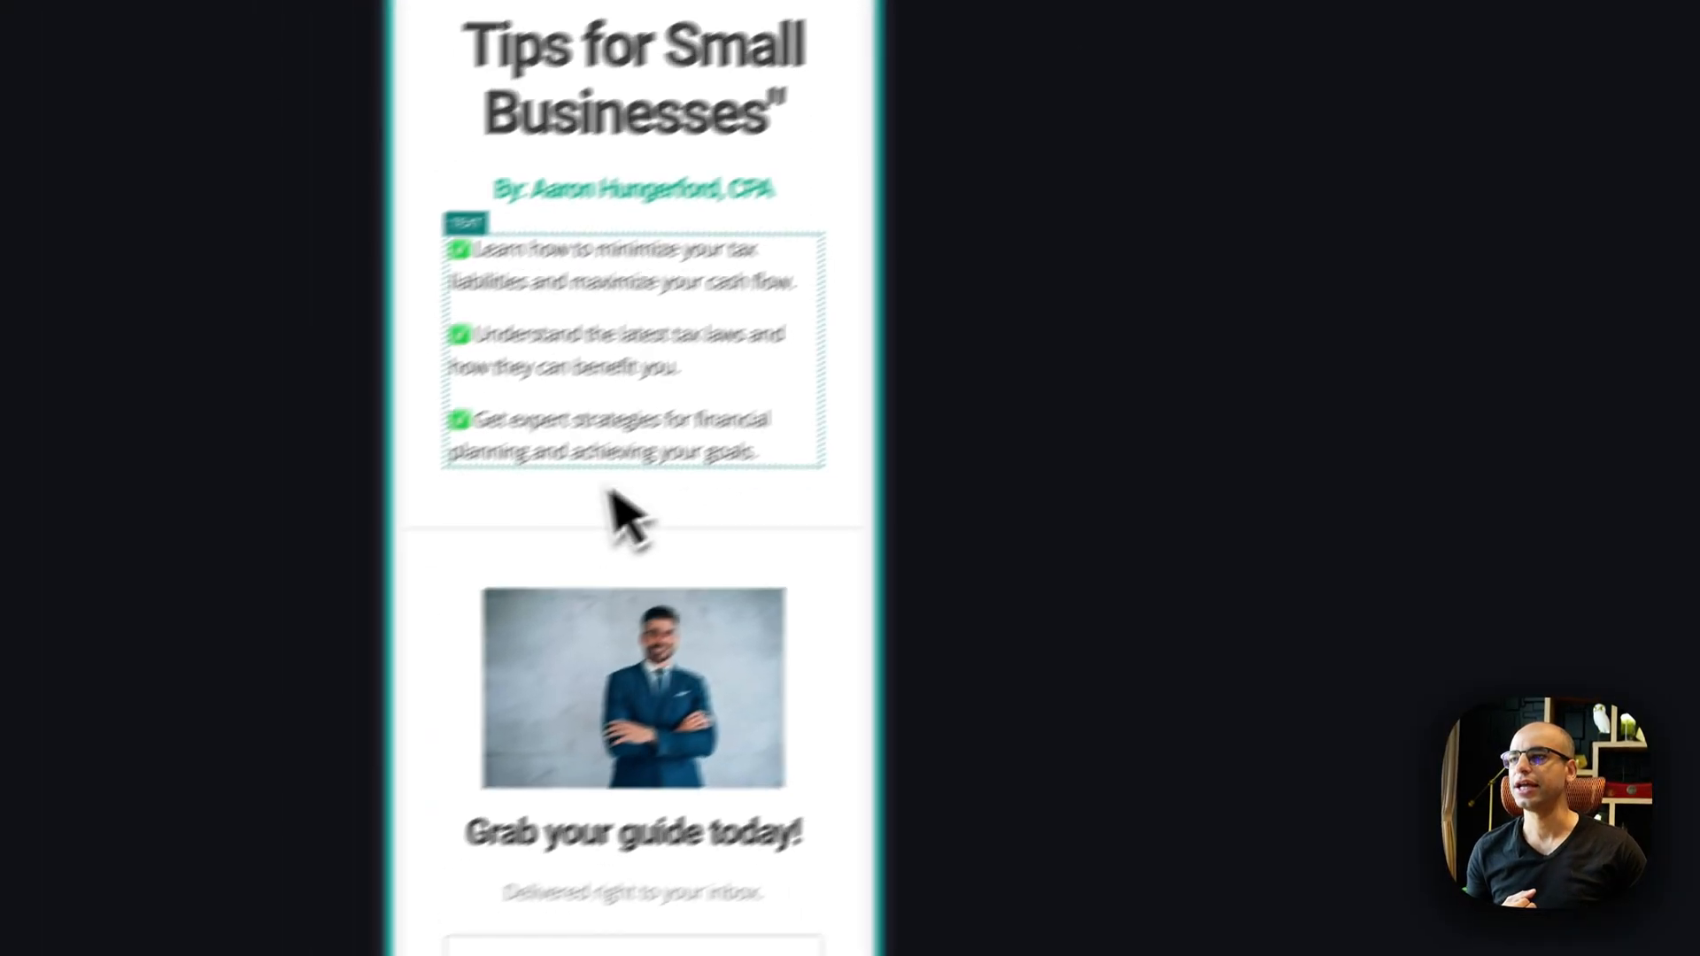
{"action": "scroll", "coordinate": [637, 753], "scroll_direction": "down", "scroll_amount": 2}
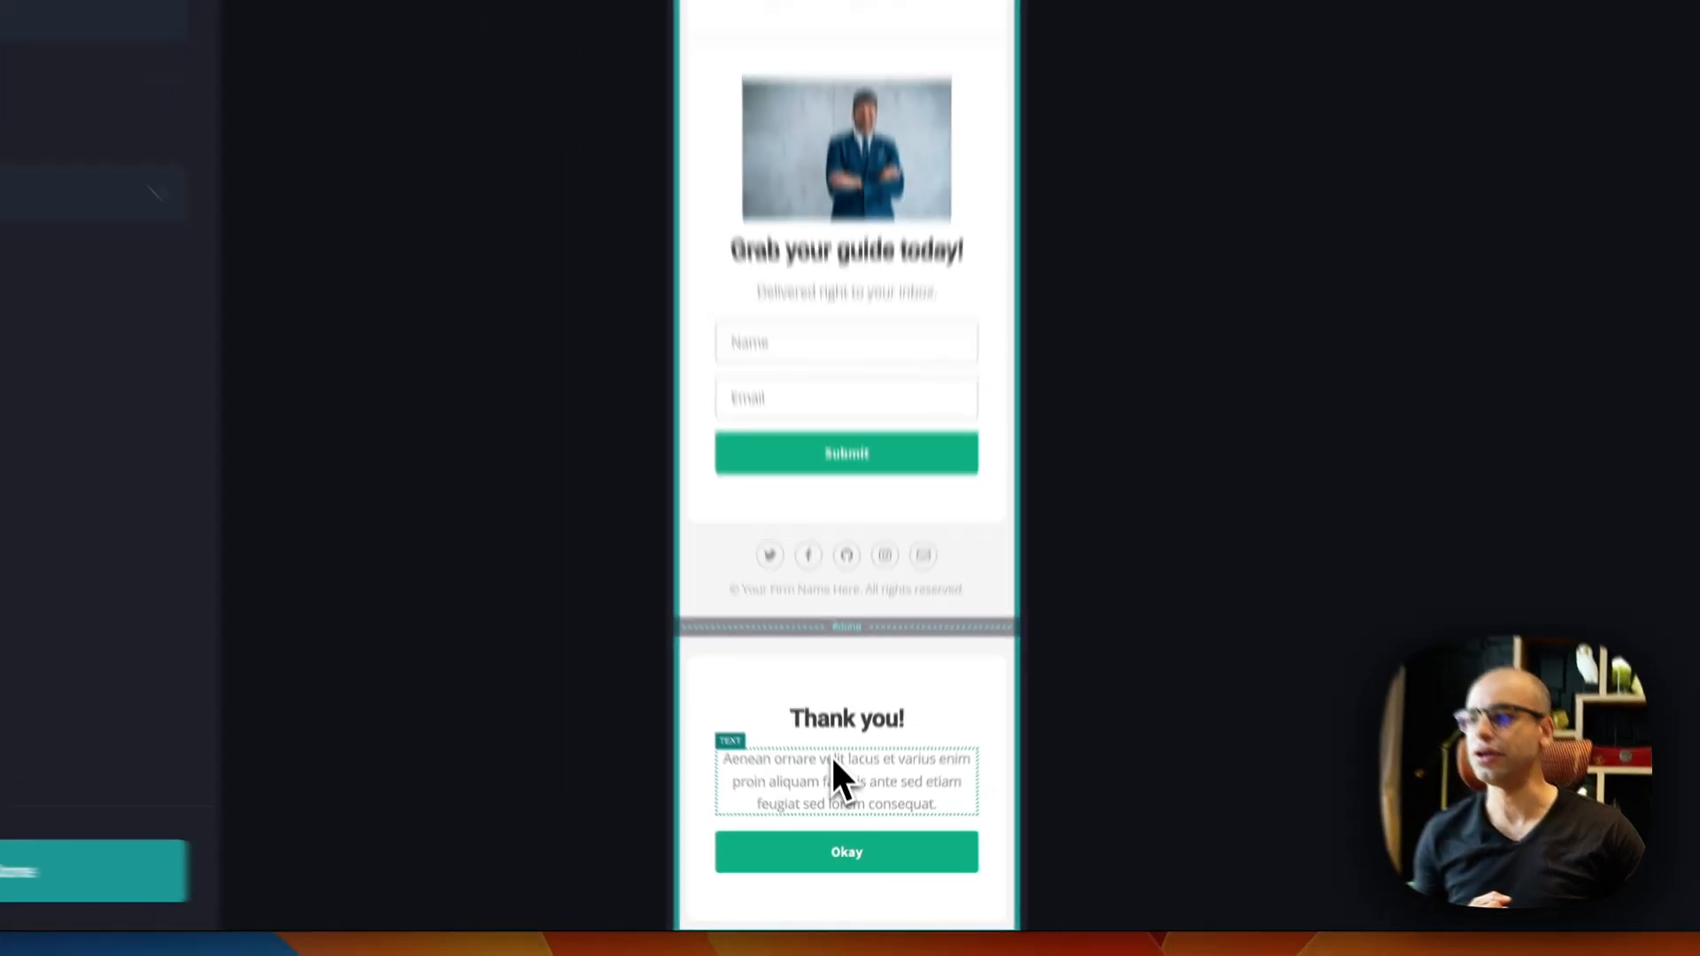
{"action": "left_click", "coordinate": [1477, 62]}
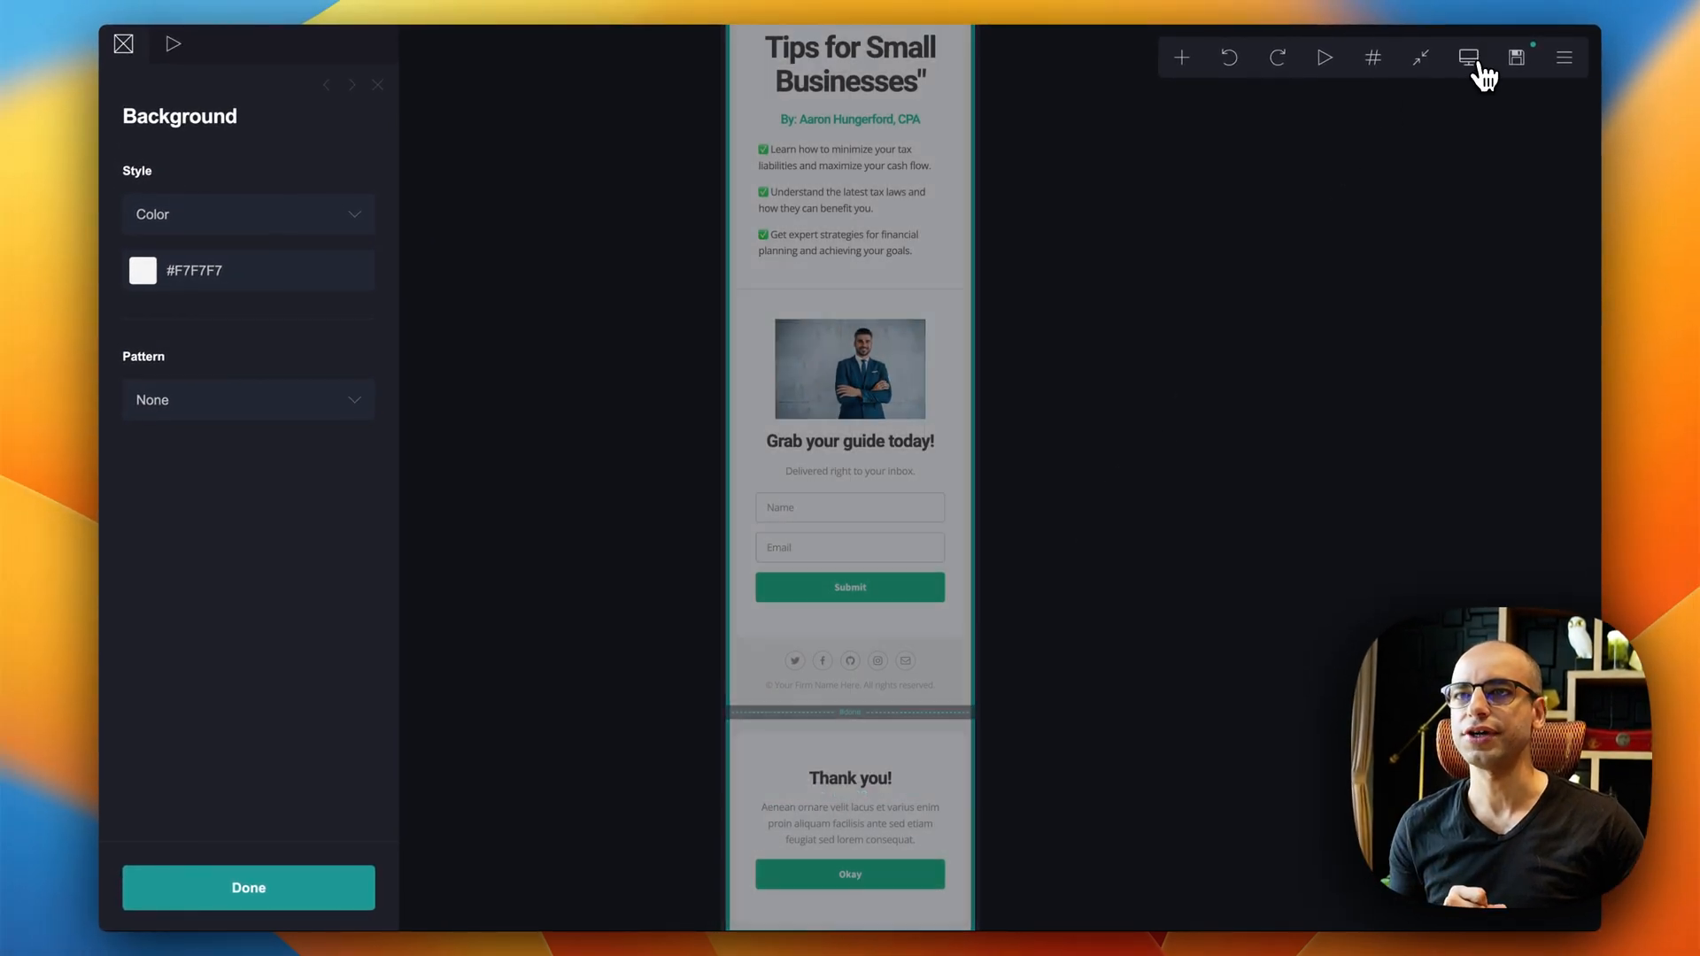
Step: Try a light green background colour, #D3E3D8, on the two-column container in its appearance settings
{"action": "left_click", "coordinate": [799, 263]}
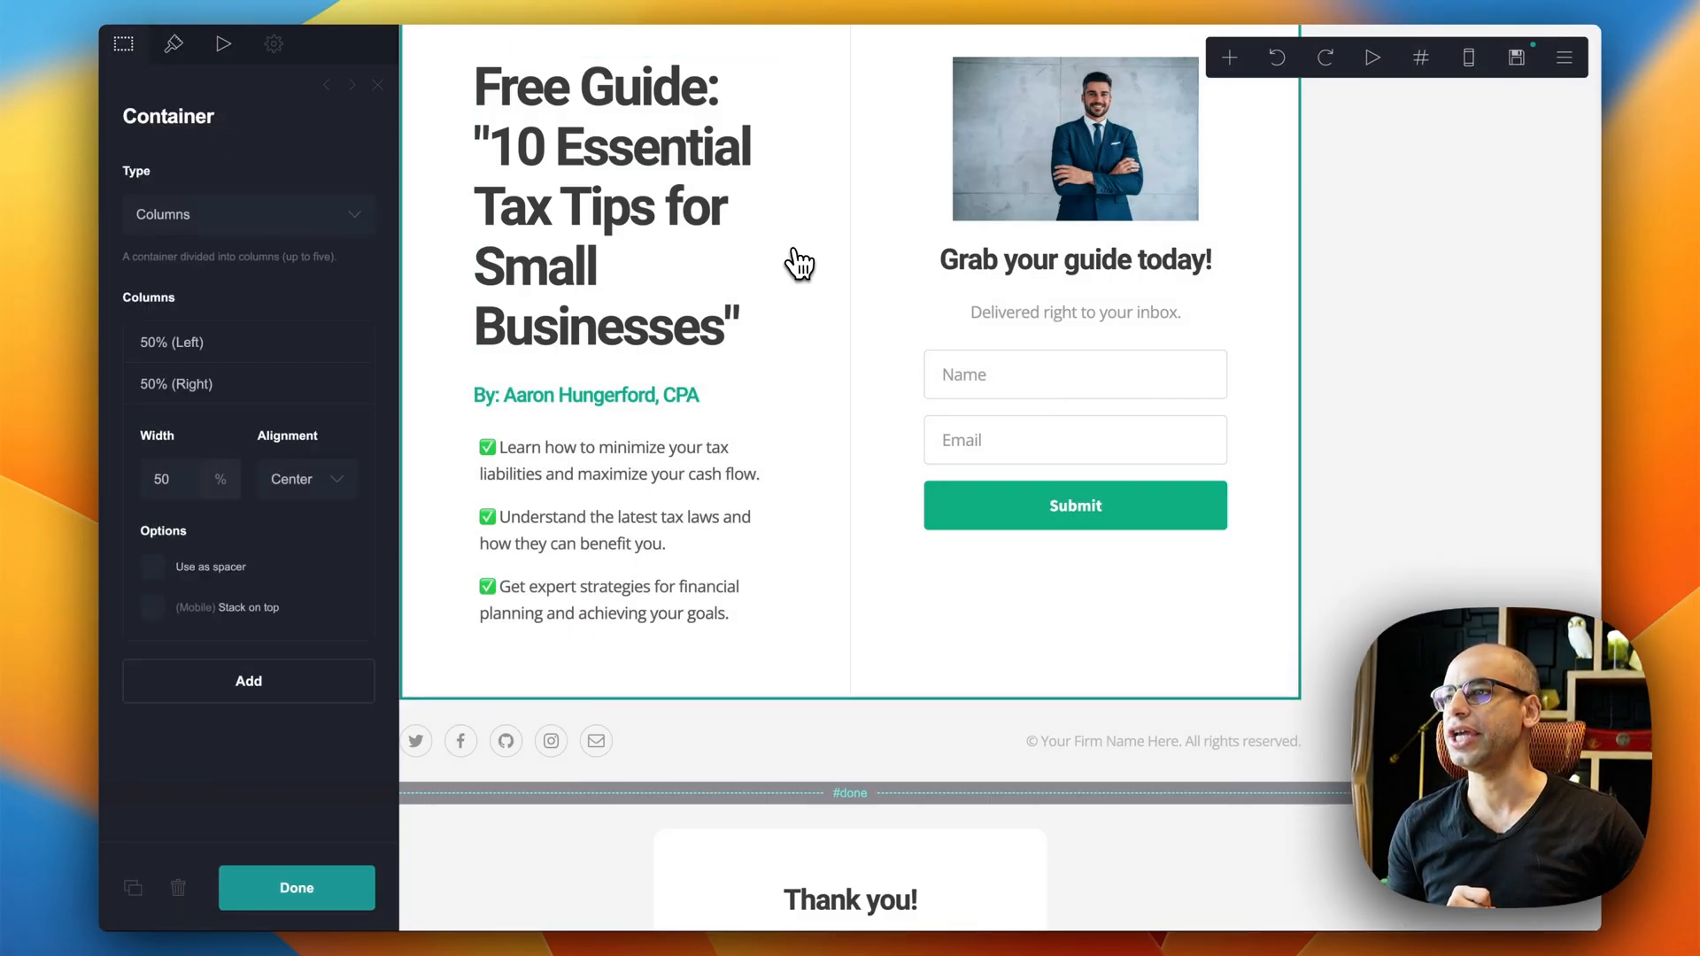
{"action": "left_click", "coordinate": [175, 46]}
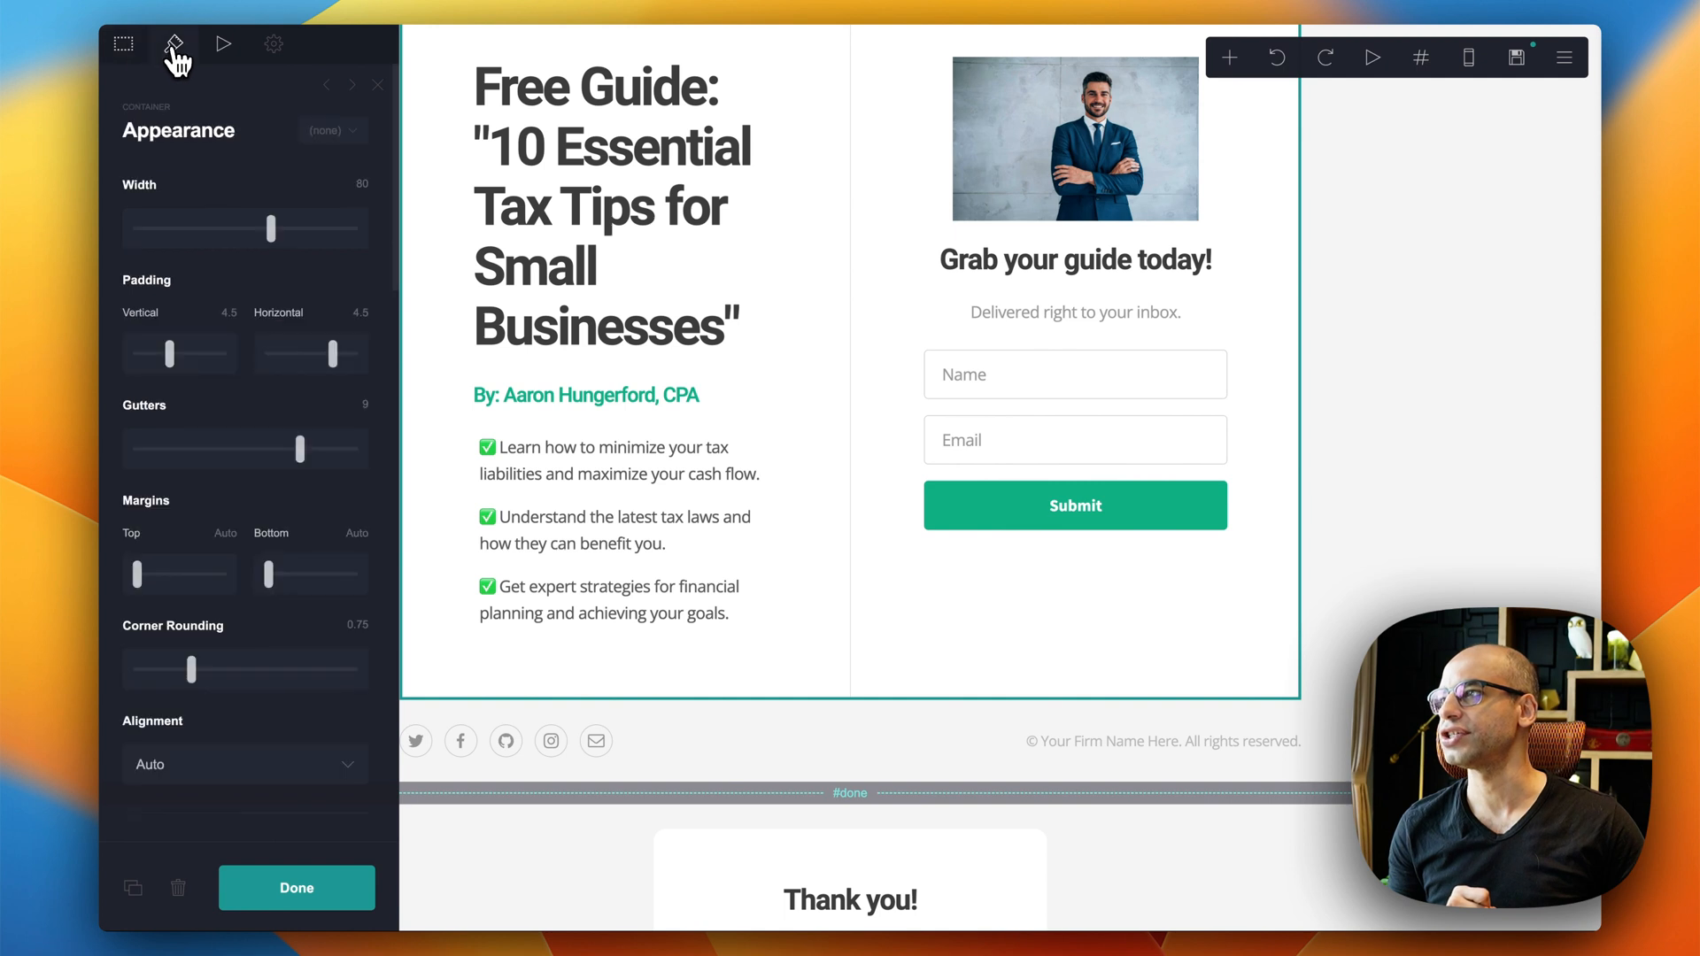
{"action": "scroll", "coordinate": [228, 543], "scroll_direction": "down", "scroll_amount": 10}
{"action": "left_click", "coordinate": [244, 228]}
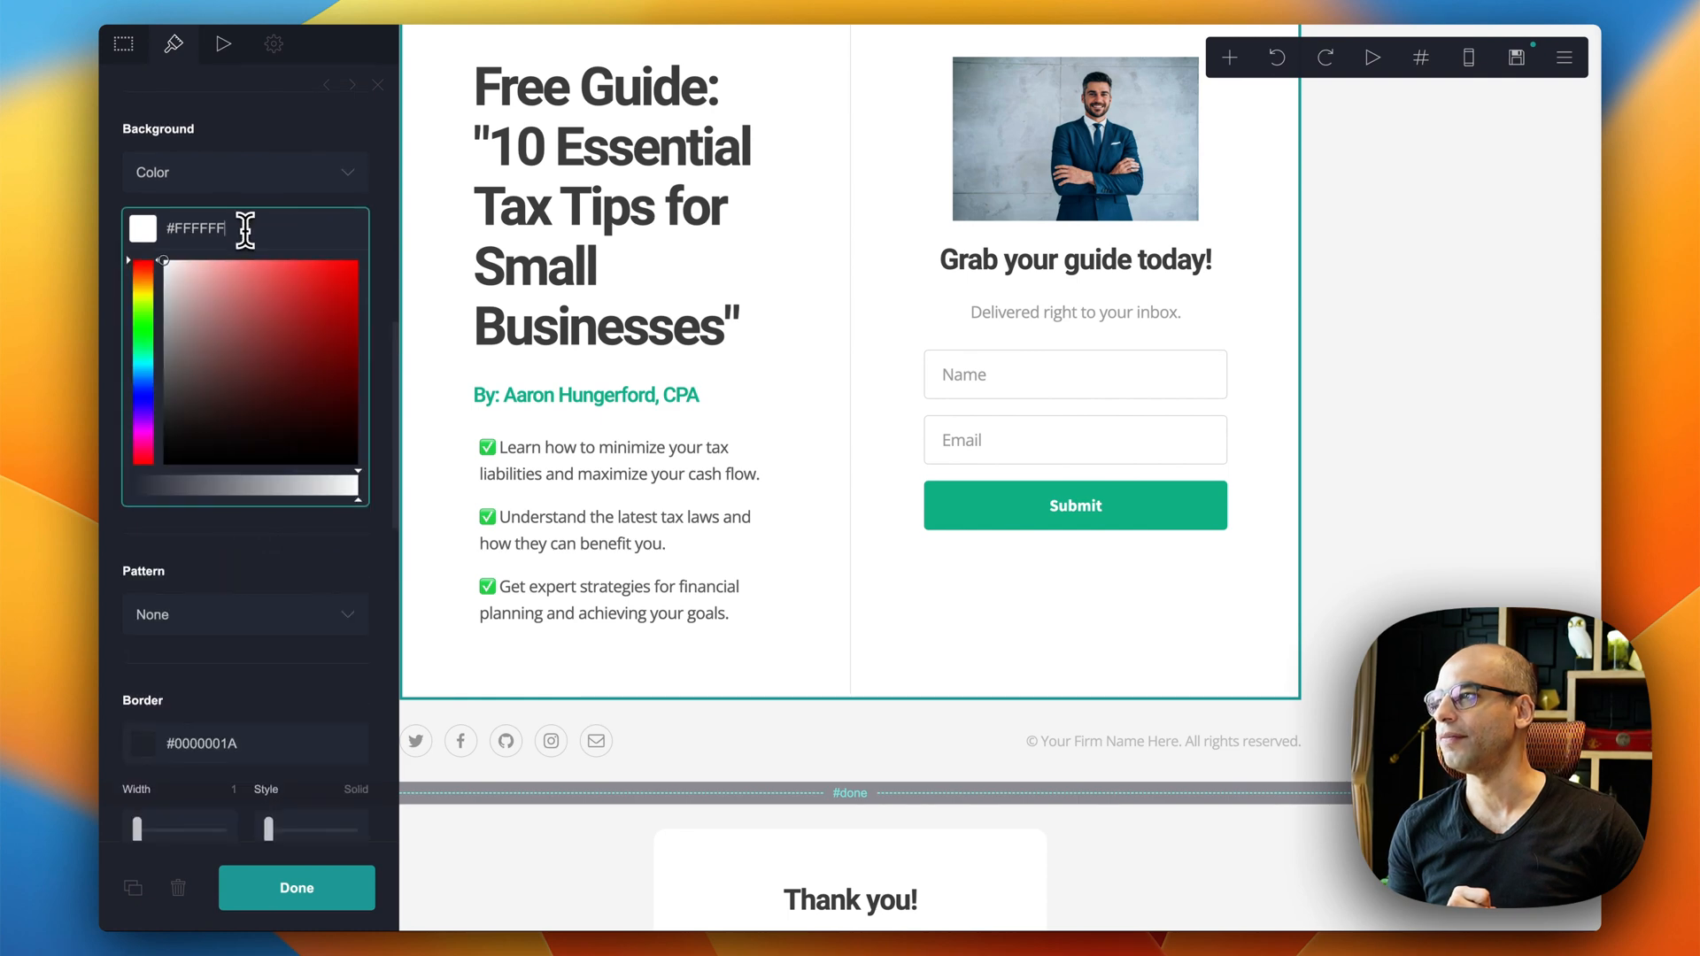
{"action": "left_click", "coordinate": [144, 338]}
{"action": "left_click_drag", "start_coordinate": [210, 376], "coordinate": [178, 283]}
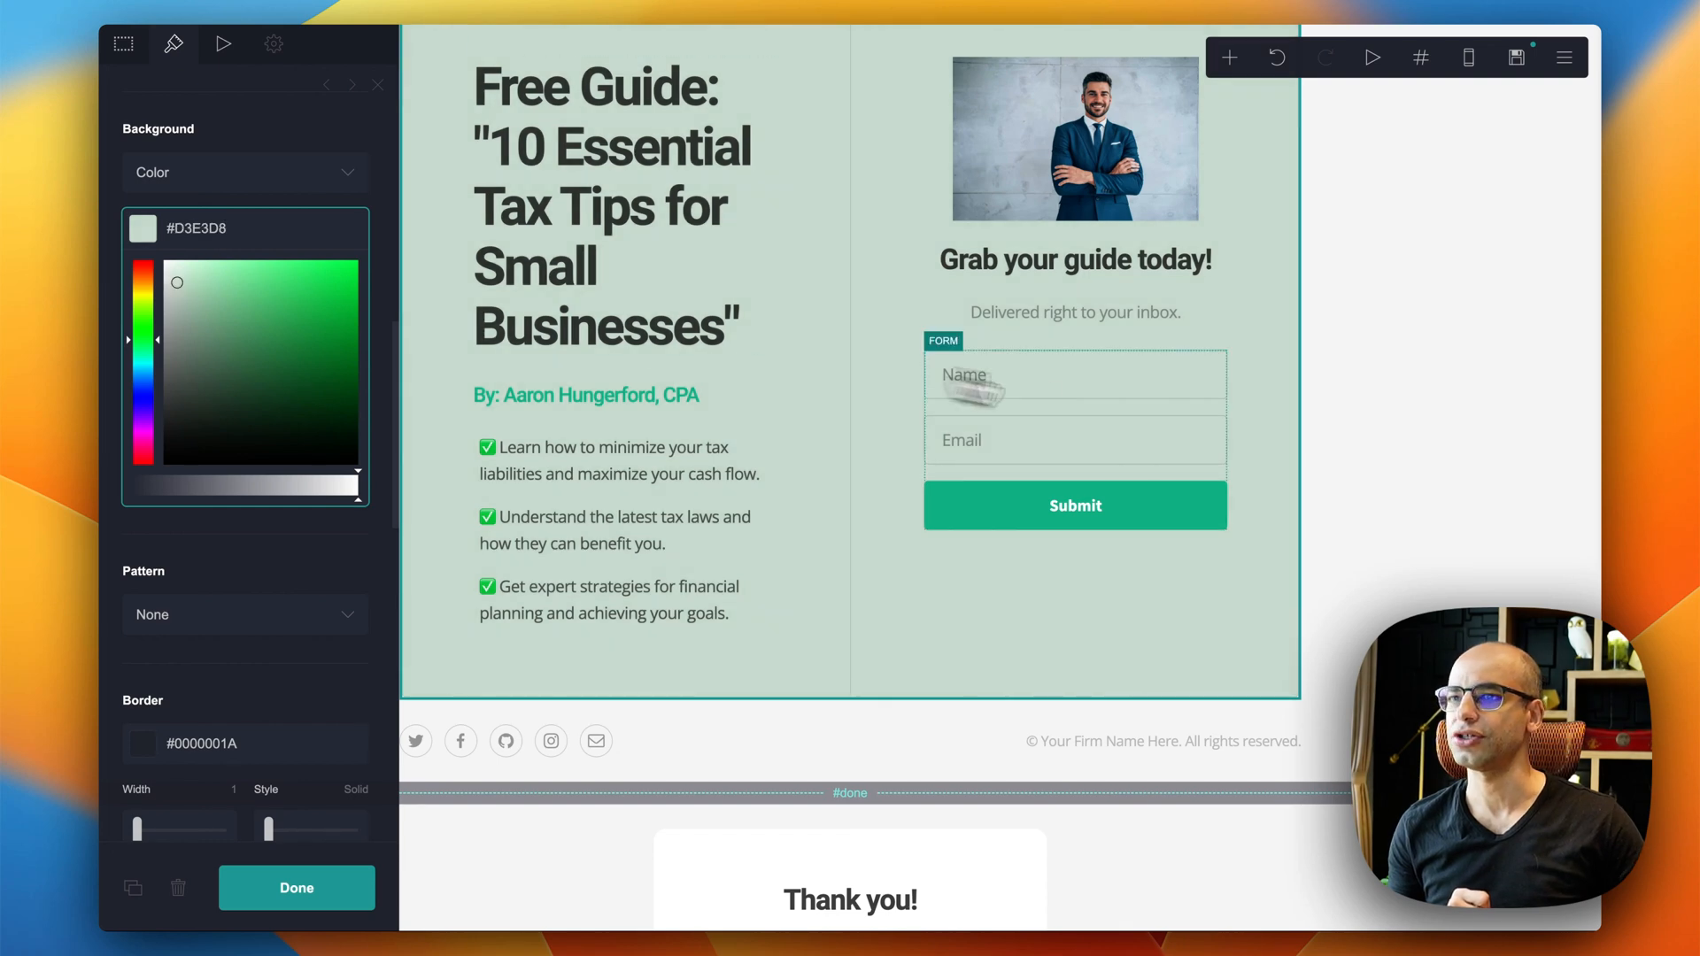
{"action": "left_click", "coordinate": [1333, 443]}
{"action": "scroll", "coordinate": [1313, 454], "scroll_direction": "up", "scroll_amount": 2}
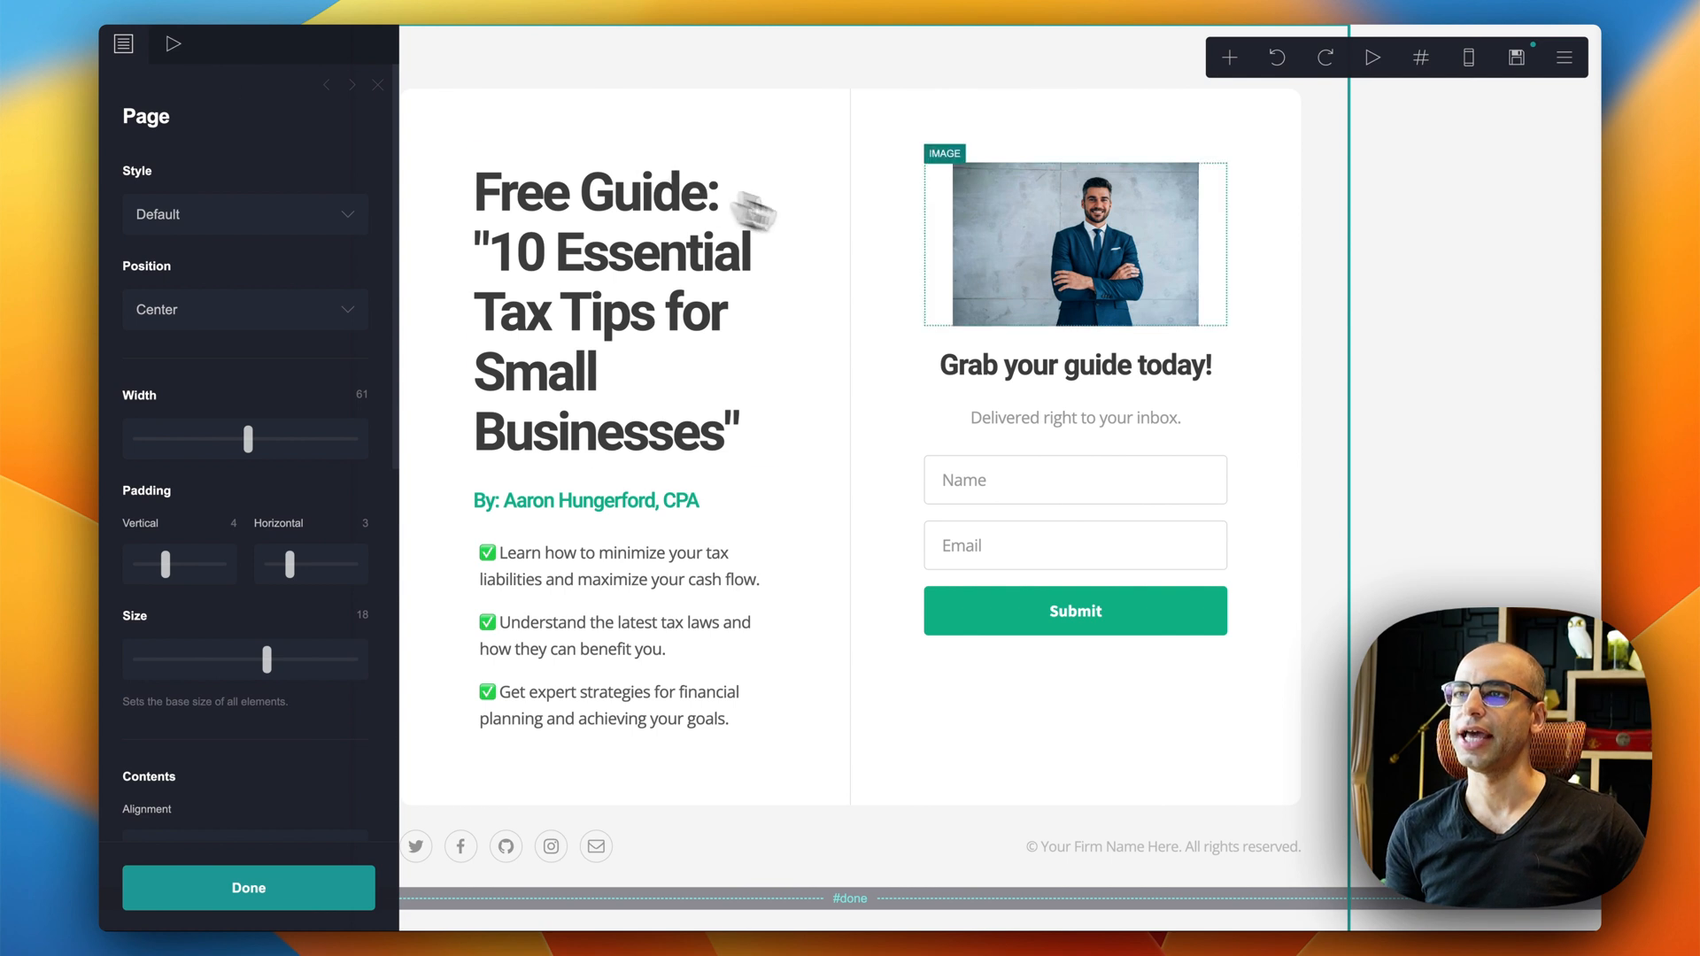
{"action": "left_click", "coordinate": [1461, 279]}
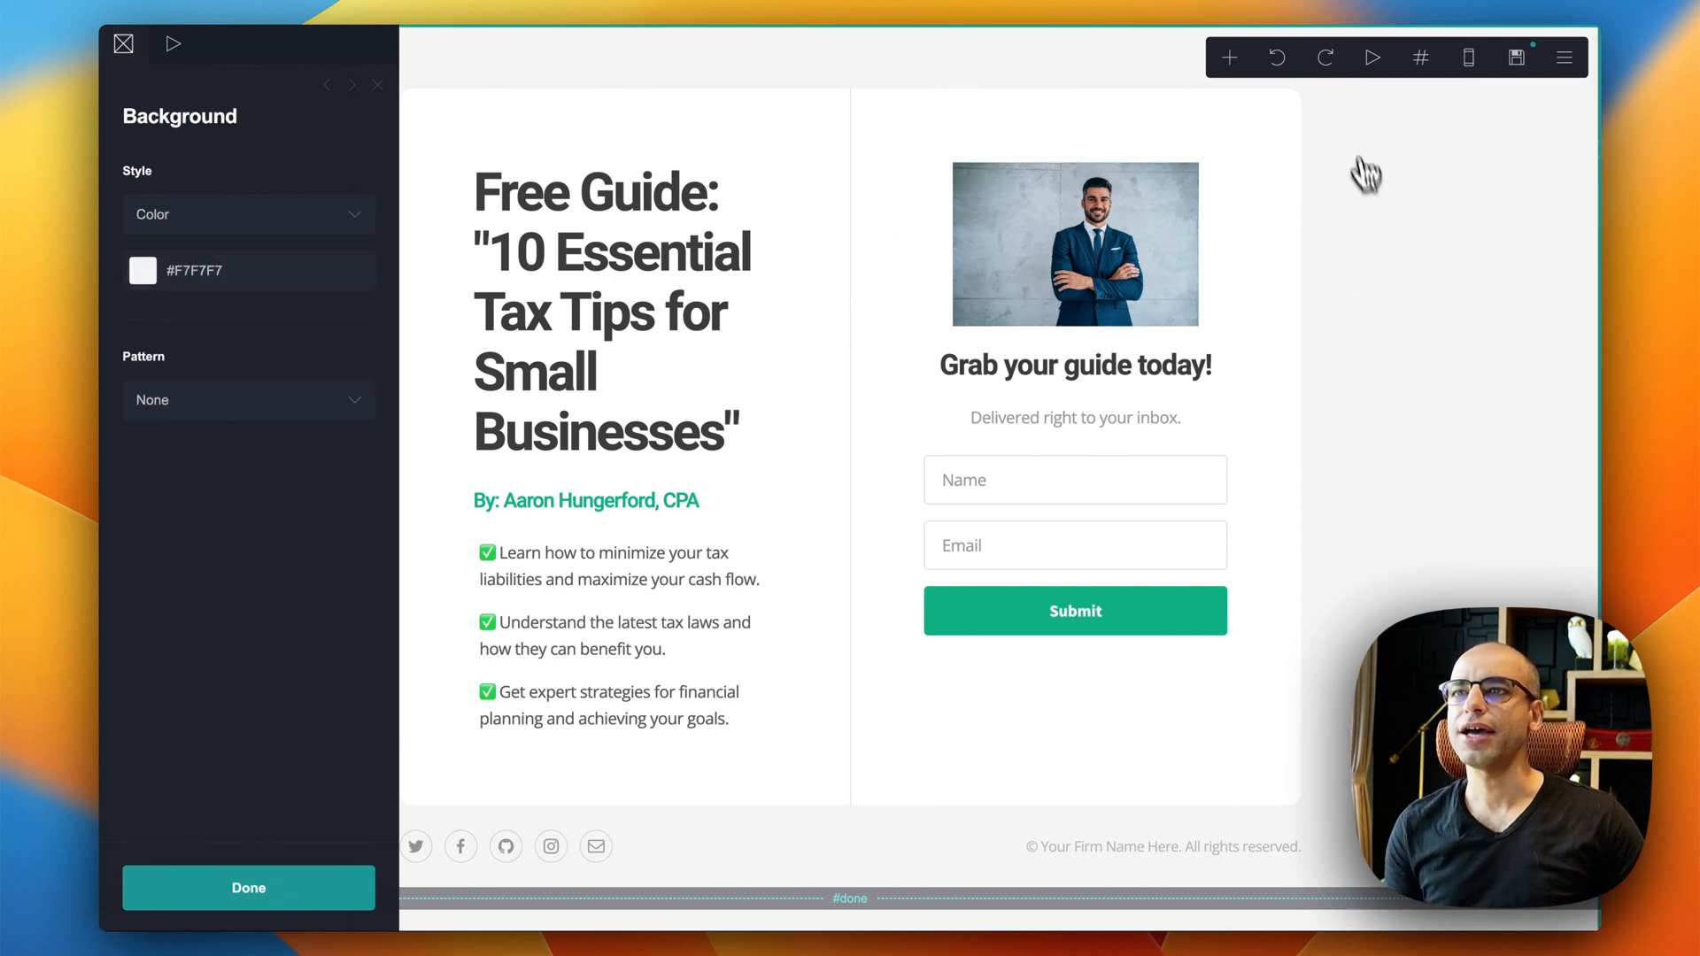
Step: Open the site's publish settings and review the account, title, description and publishing action options
{"action": "left_click", "coordinate": [1374, 60]}
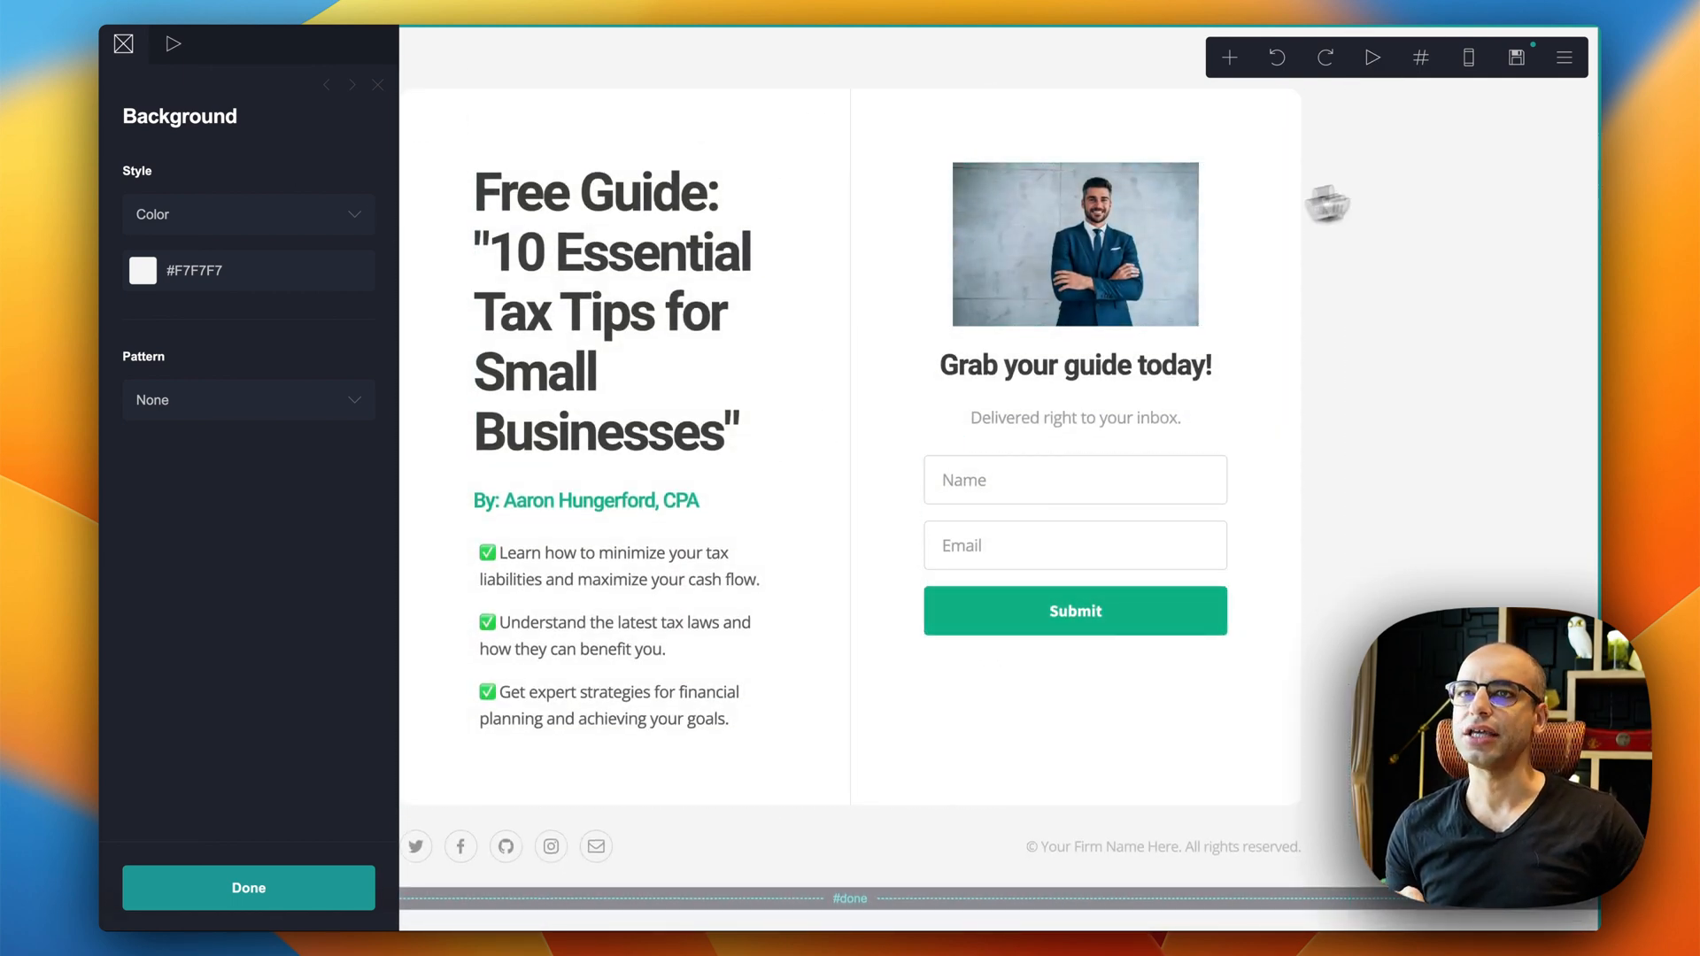
{"action": "left_click", "coordinate": [1566, 60]}
{"action": "left_click", "coordinate": [1504, 130]}
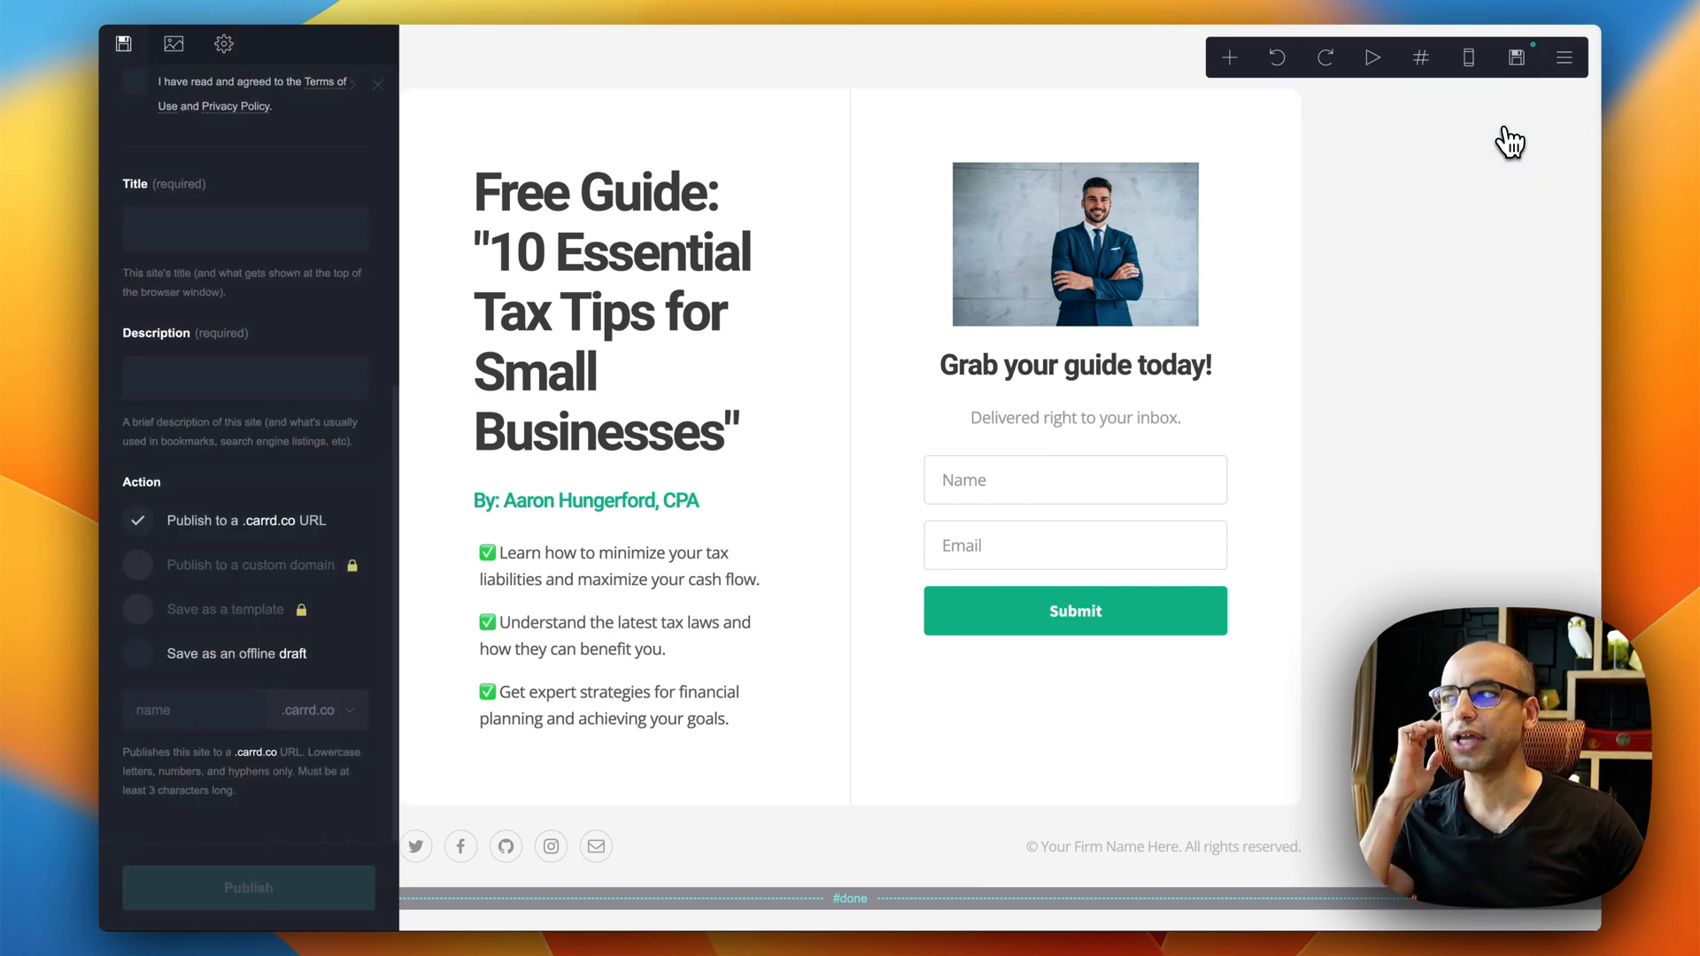
{"action": "scroll", "coordinate": [173, 107], "scroll_direction": "up", "scroll_amount": 6}
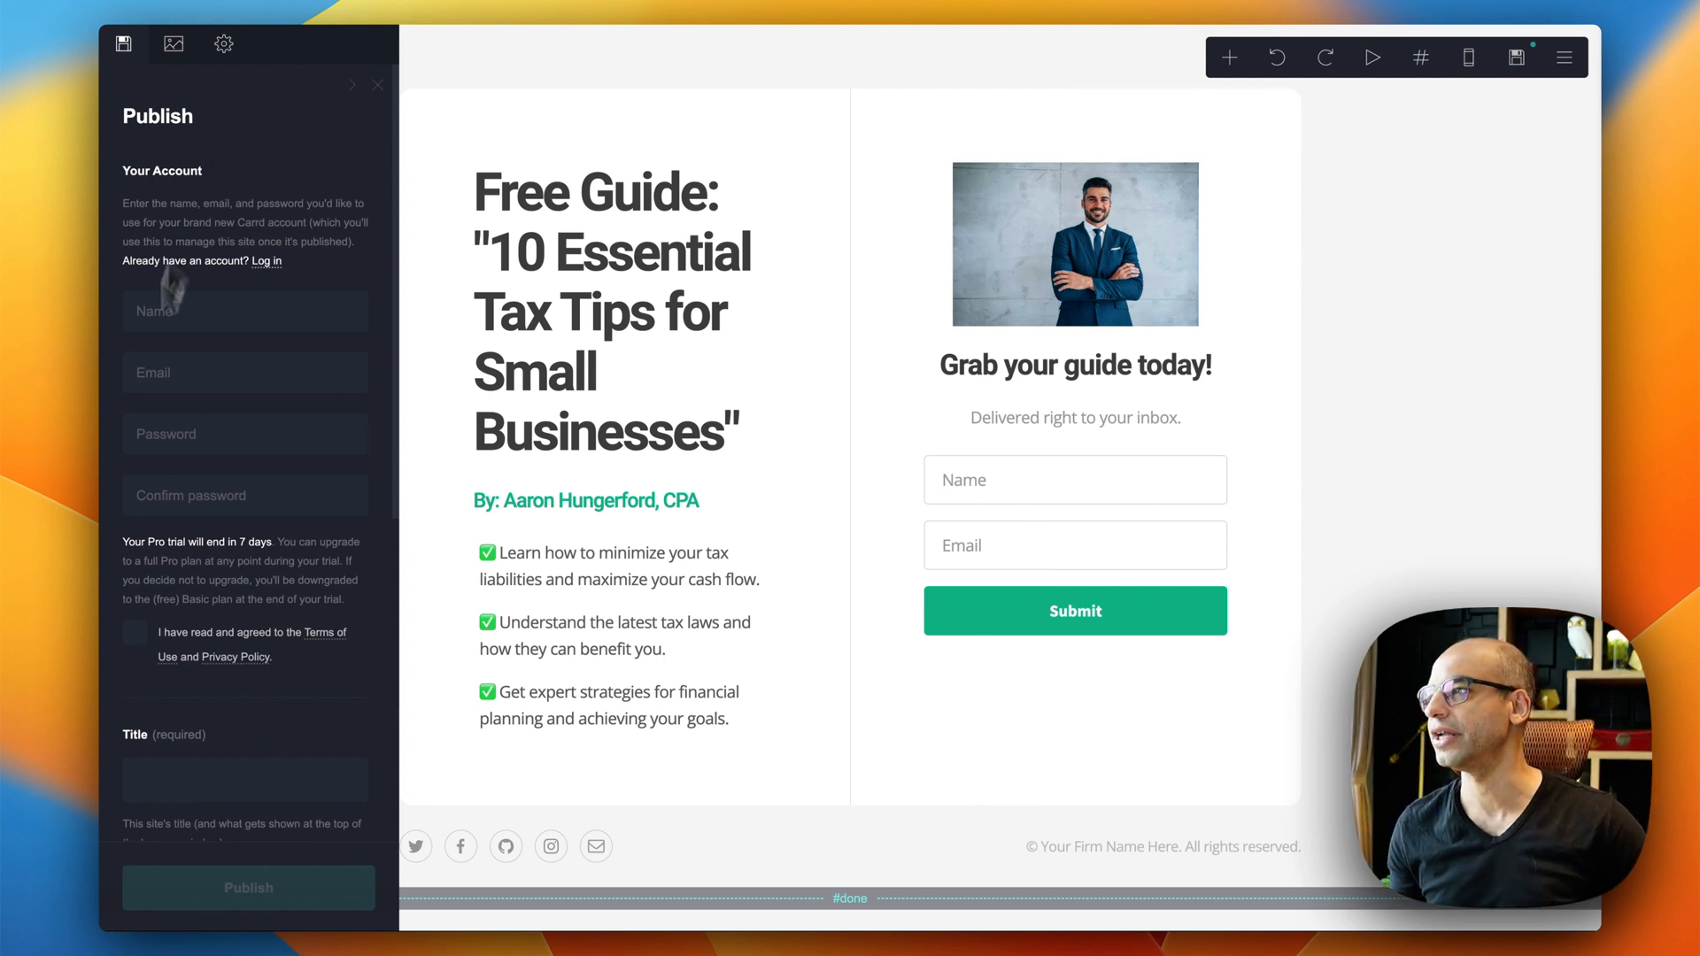
{"action": "scroll", "coordinate": [193, 448], "scroll_direction": "down", "scroll_amount": 6}
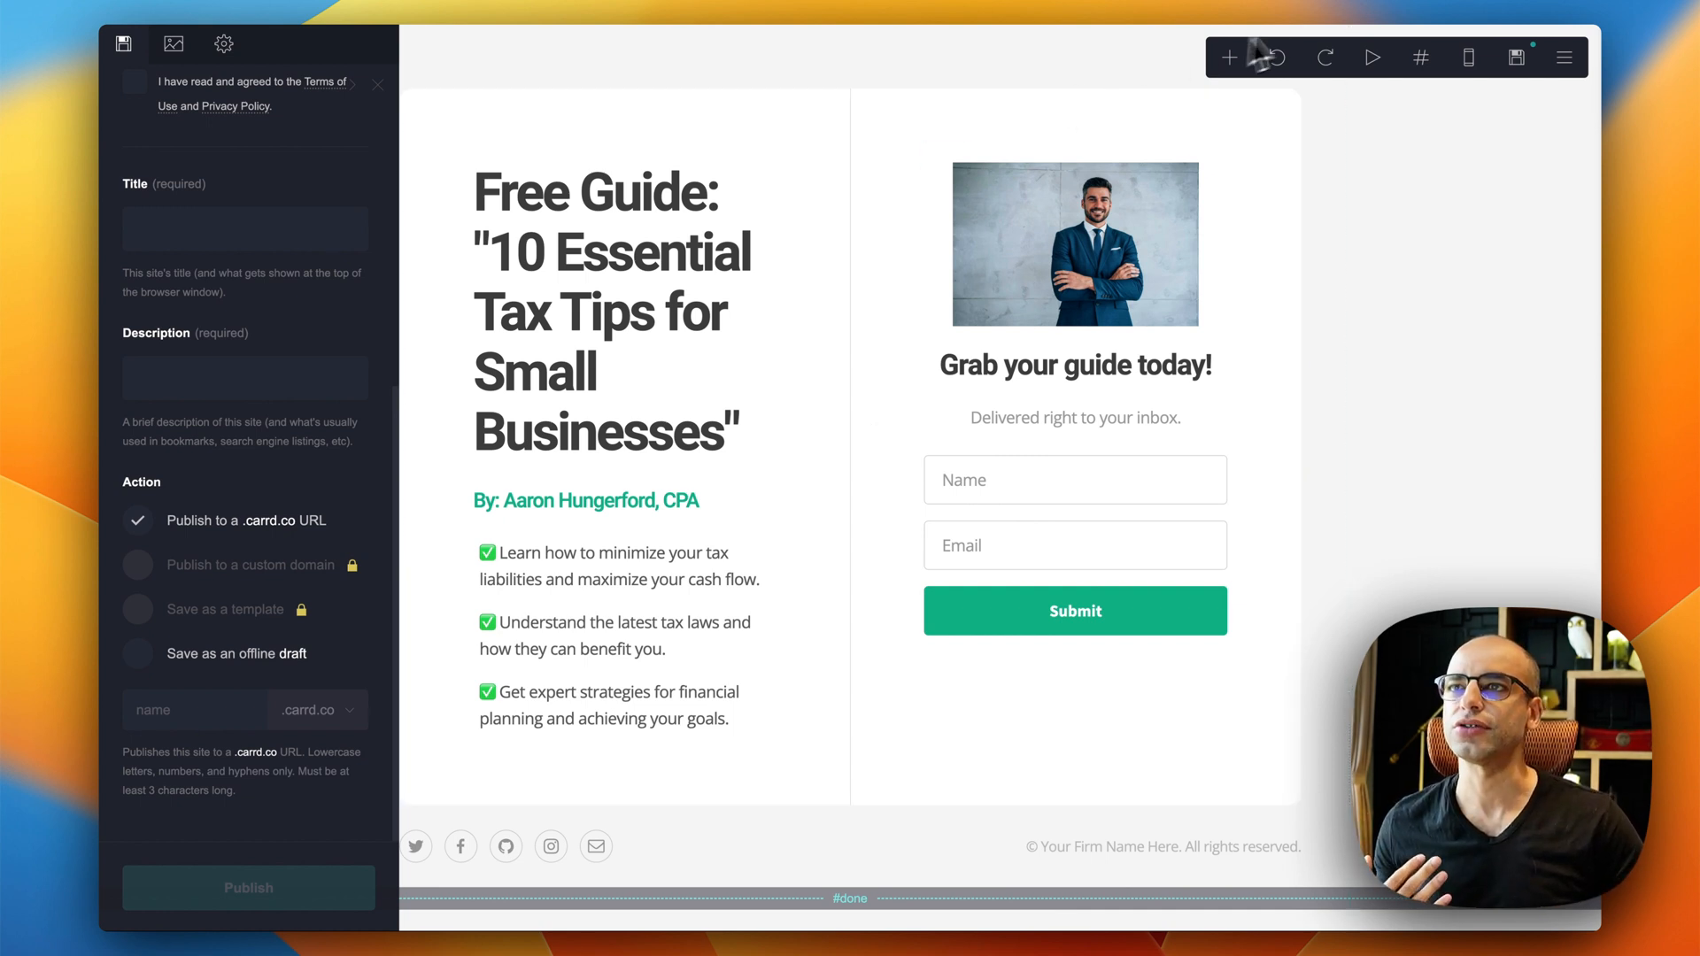
{"action": "mouse_move", "coordinate": [1350, 11]}
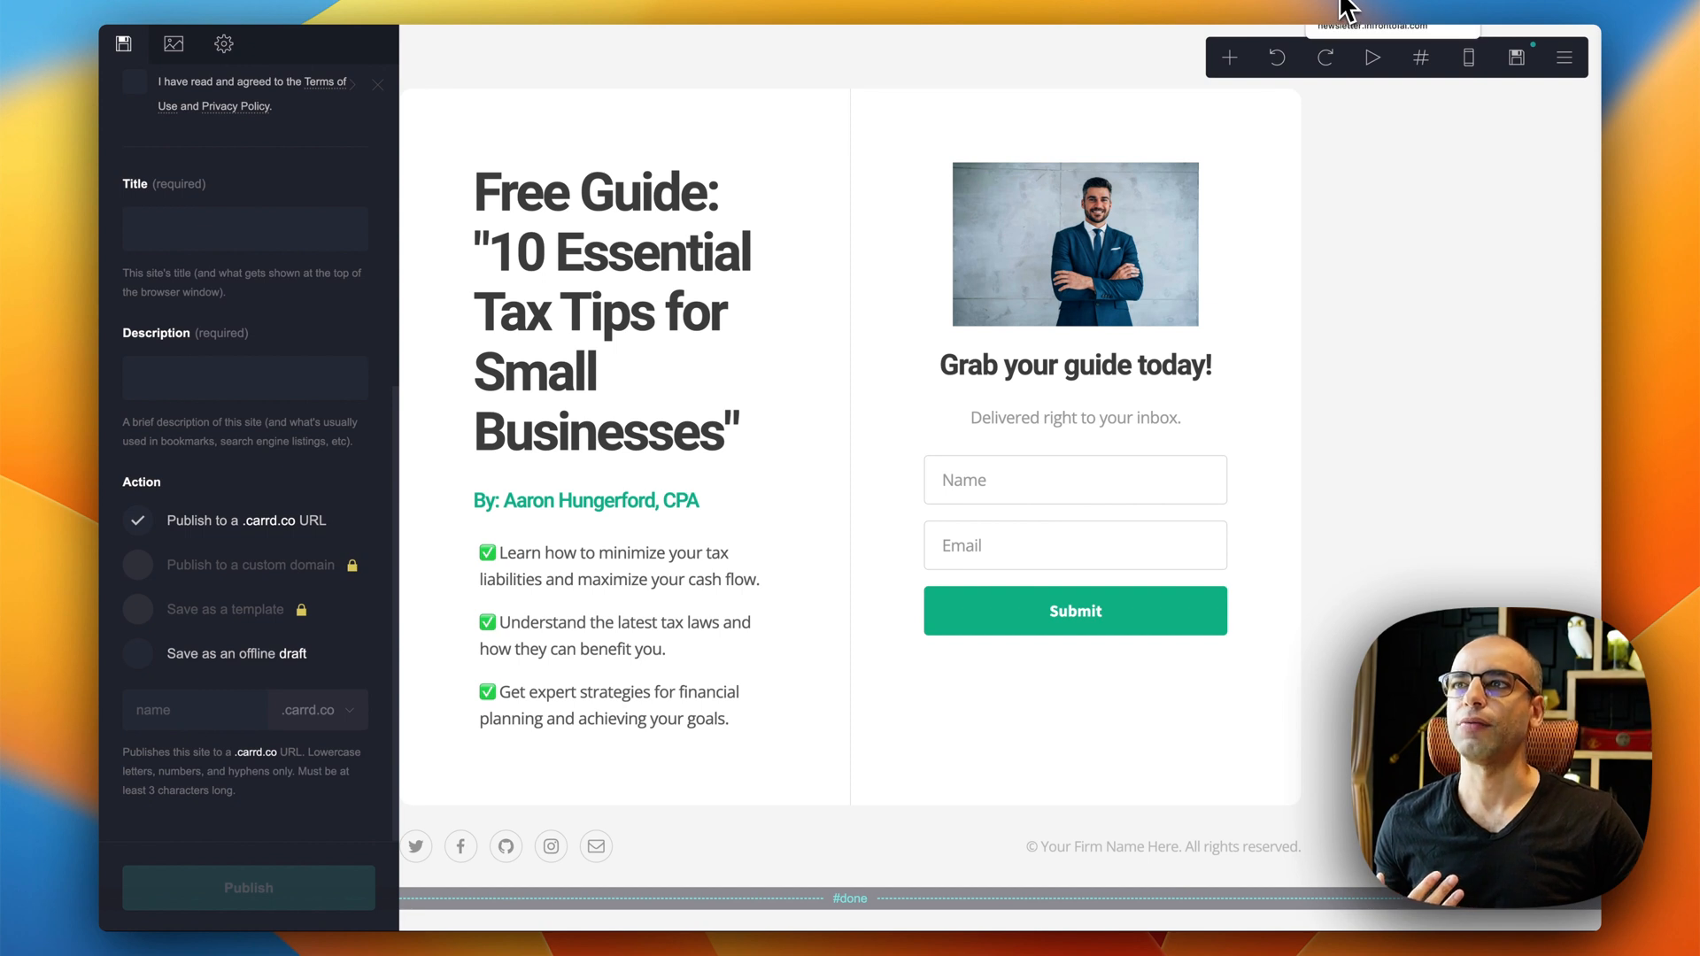